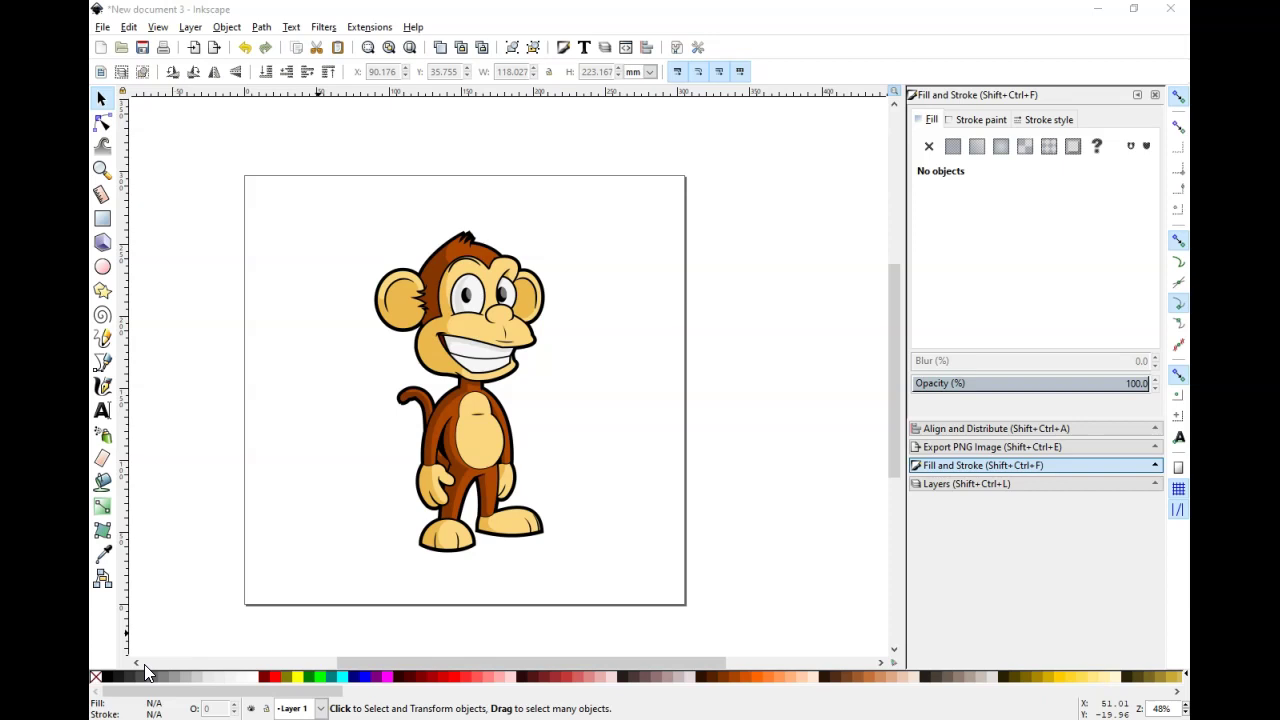
- Select the embedded cartoon monkey bitmap on the canvas
{"action": "left_click", "coordinate": [459, 244]}
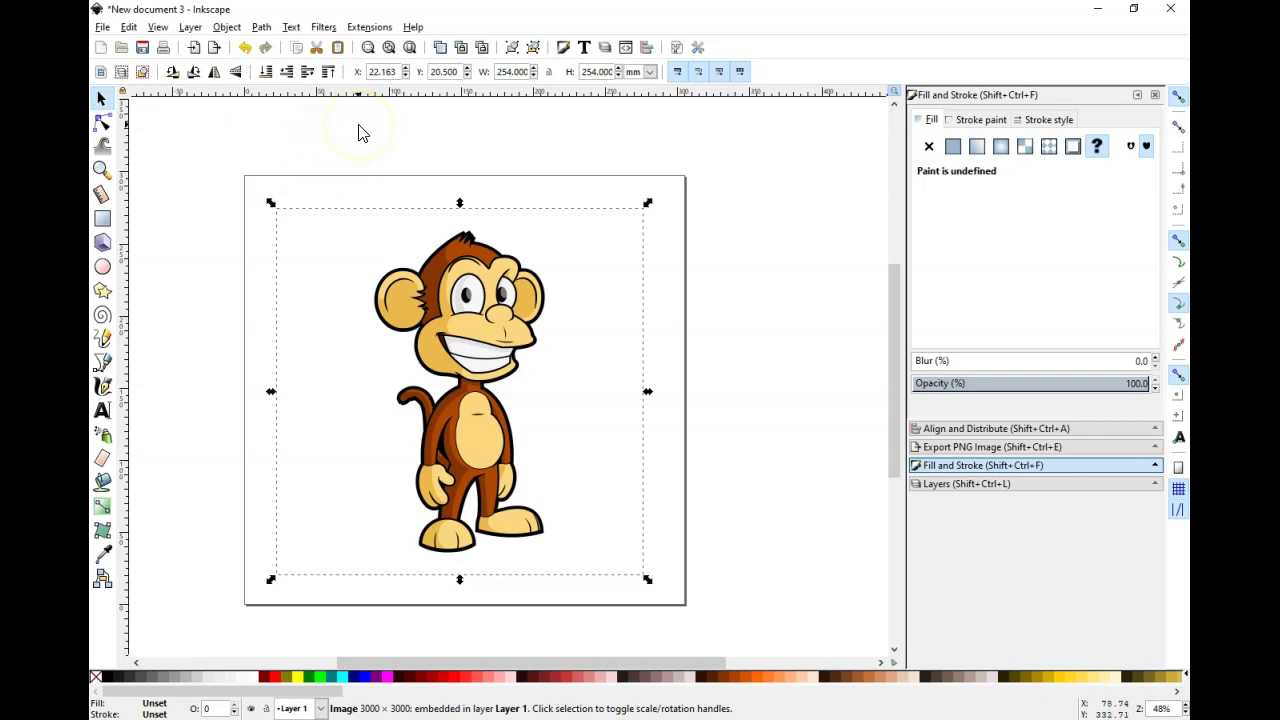
- Open Path > Trace Bitmap and move its dialog over the middle of the canvas
{"action": "left_click", "coordinate": [261, 27]}
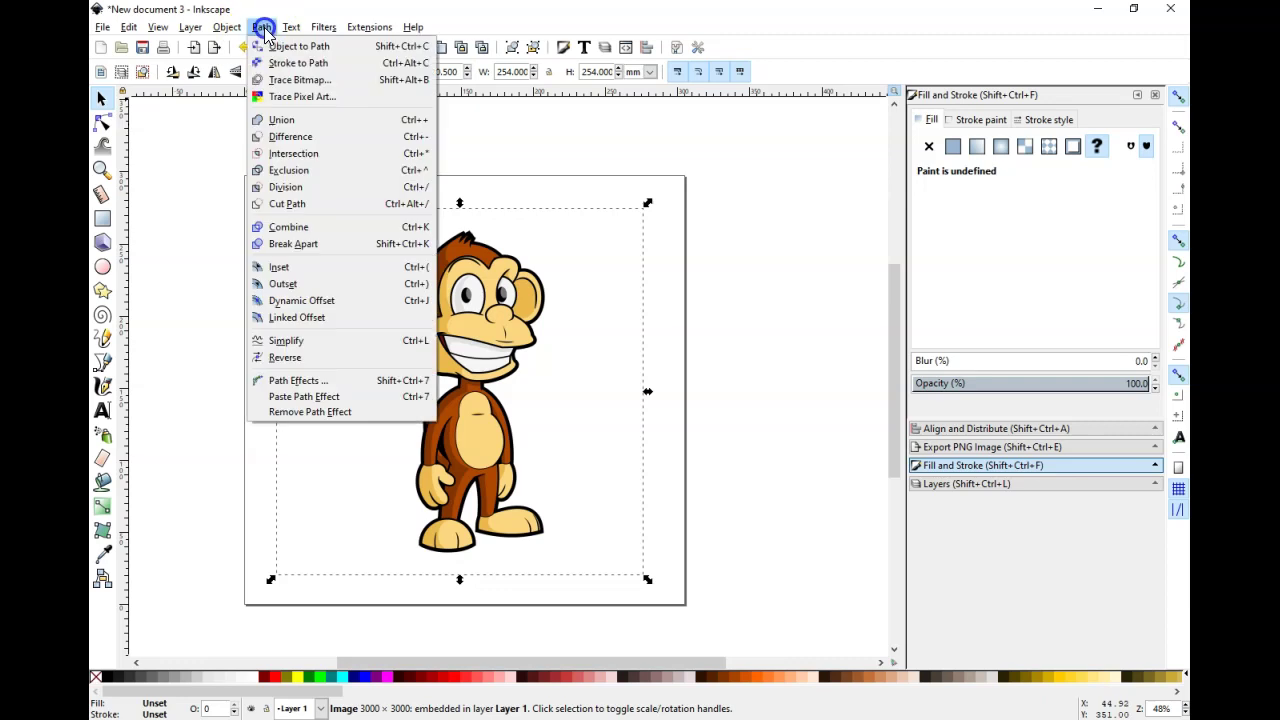
{"action": "left_click", "coordinate": [300, 80]}
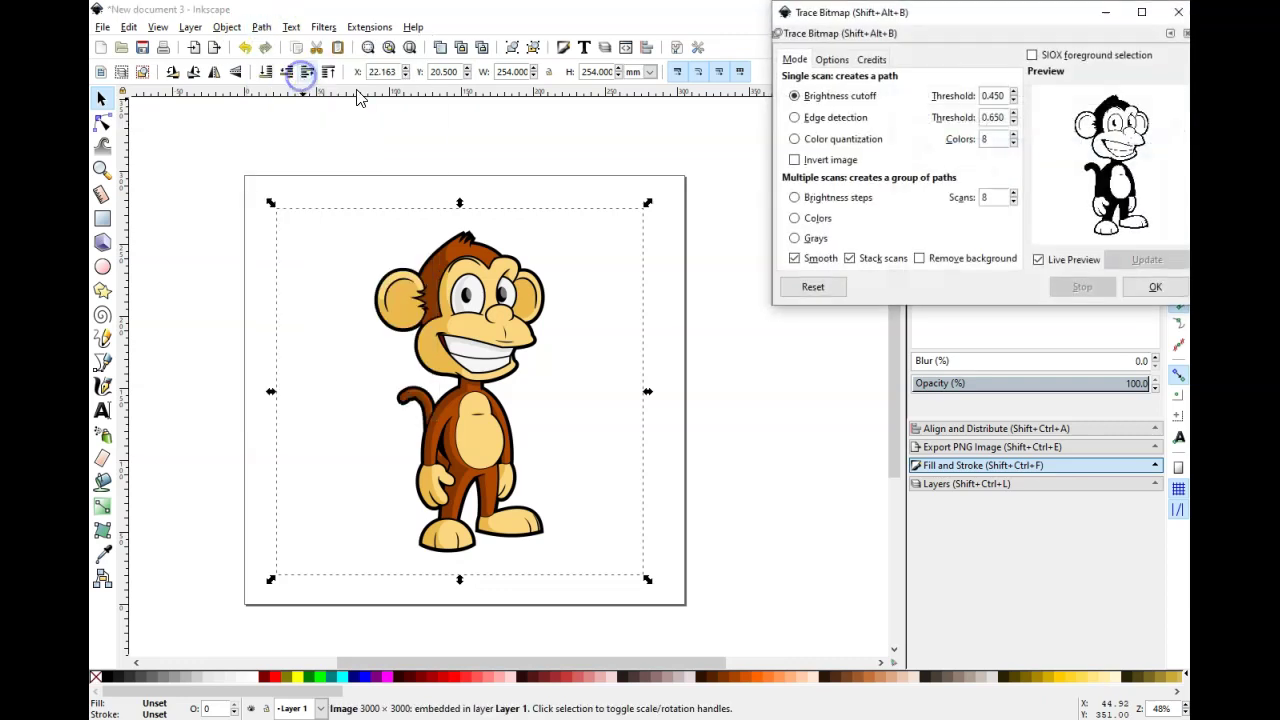
{"action": "left_click_drag", "start_coordinate": [951, 15], "coordinate": [733, 113]}
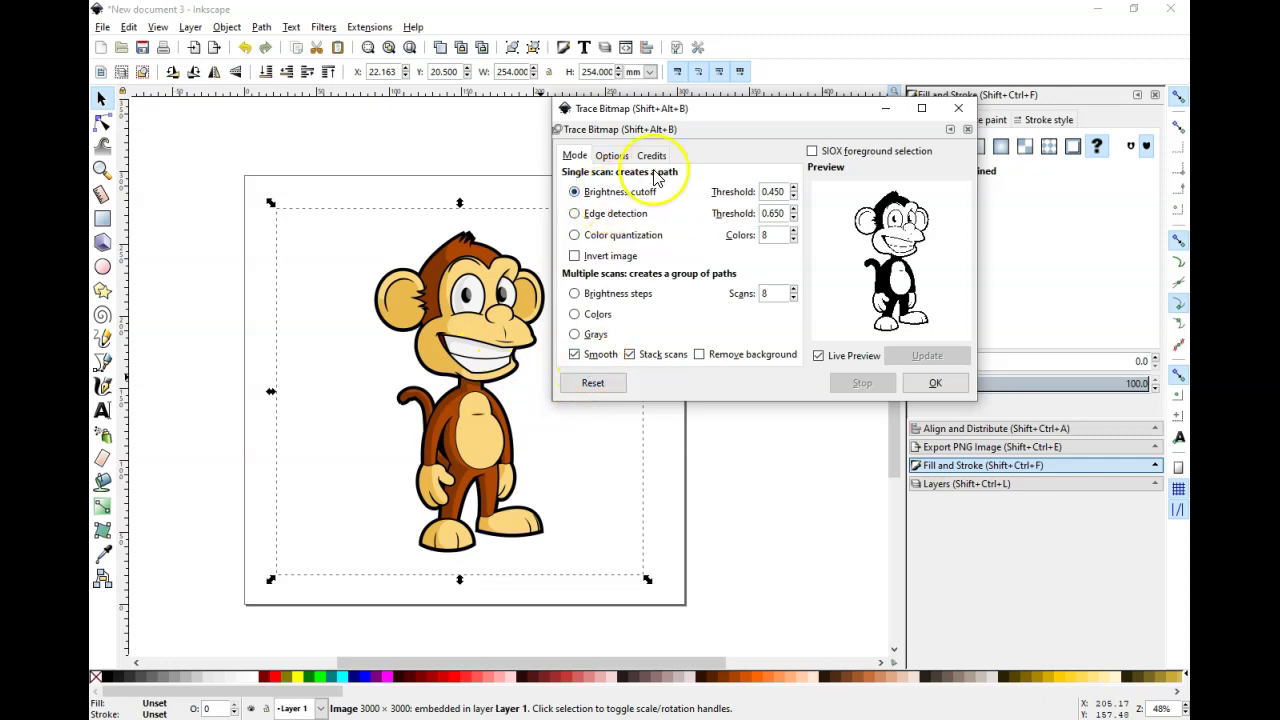
- Set the trace mode to multiple-scan Colors, with Scans at 8
{"action": "left_click", "coordinate": [650, 236]}
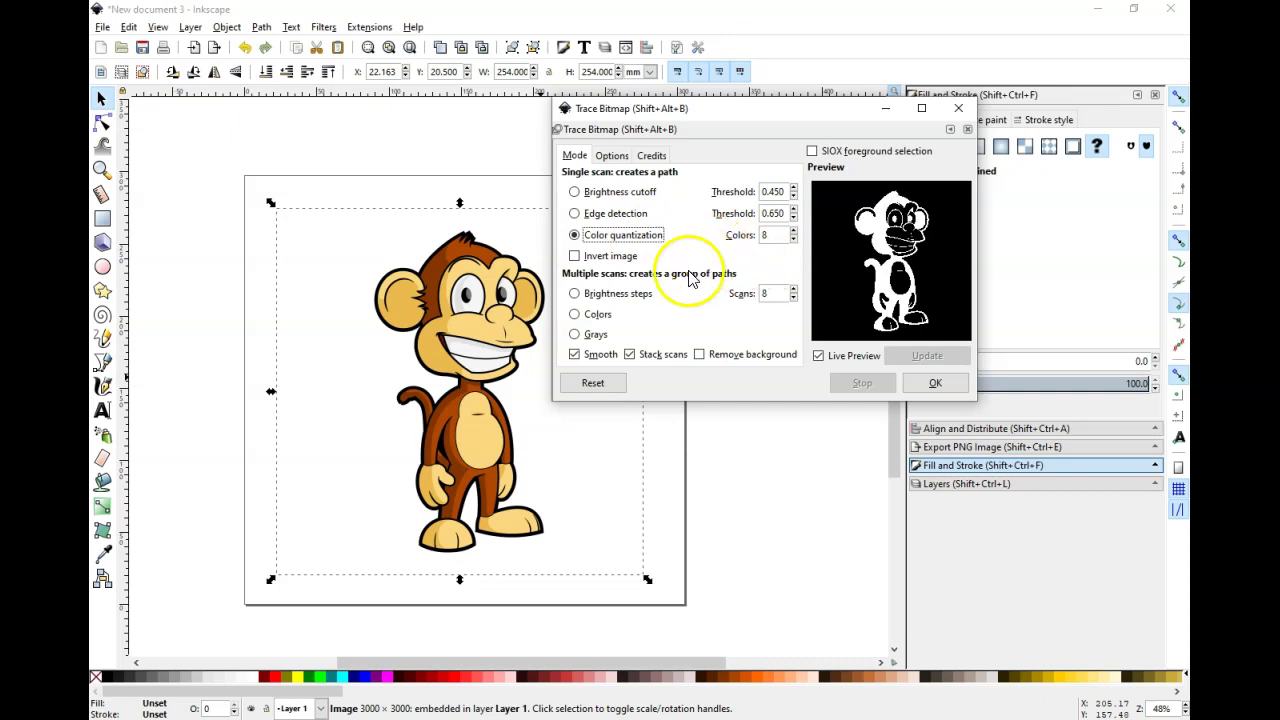
{"action": "left_click", "coordinate": [621, 295]}
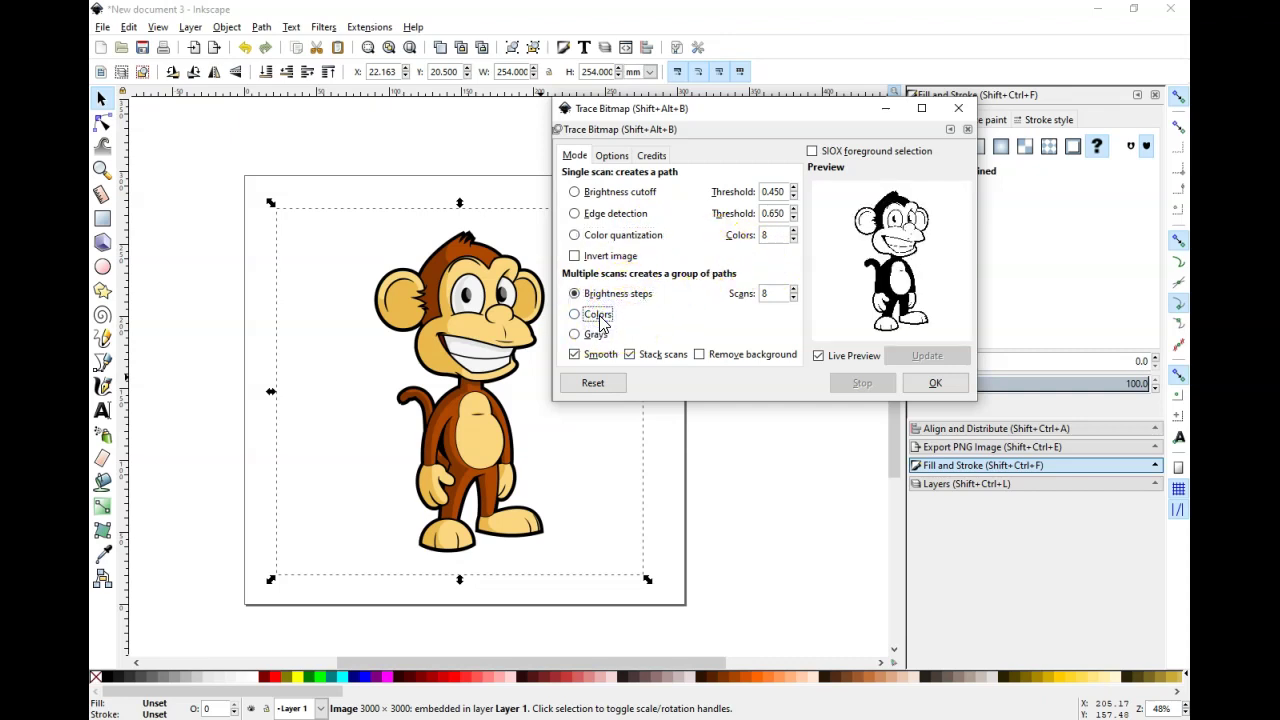
{"action": "left_click", "coordinate": [600, 316]}
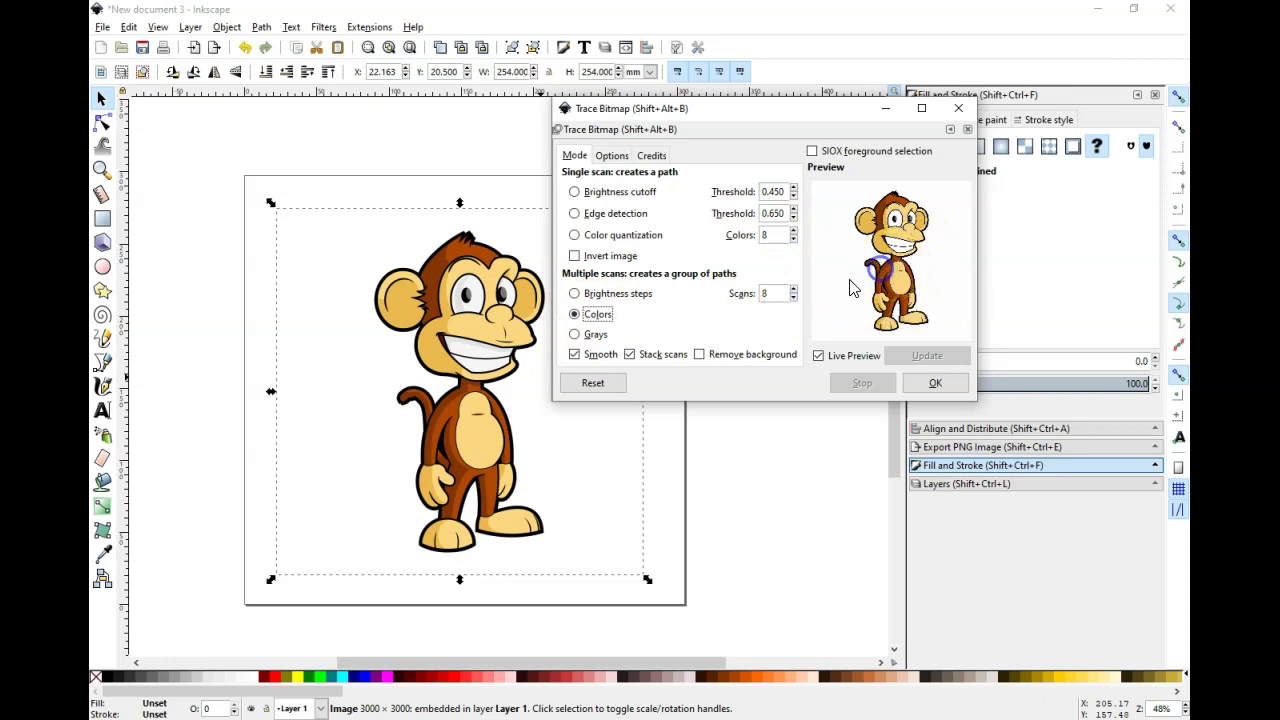
{"action": "left_click", "coordinate": [795, 298]}
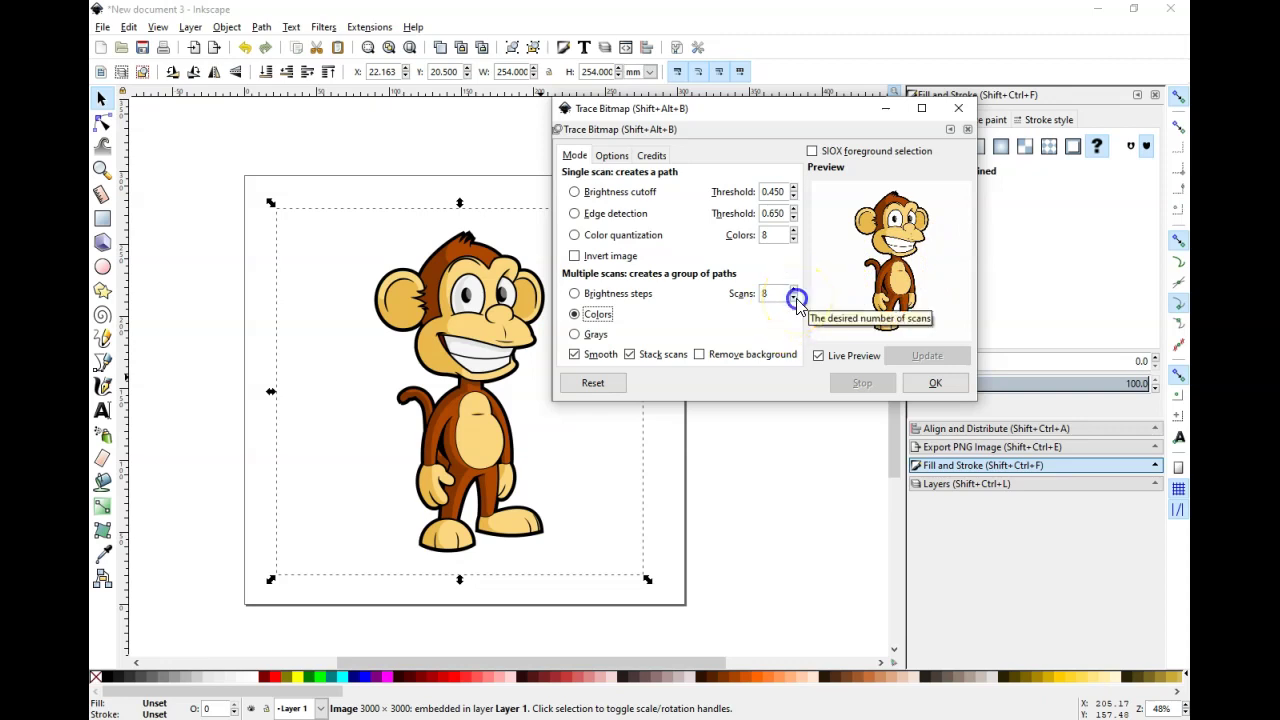
{"action": "left_click", "coordinate": [794, 299]}
{"action": "left_click", "coordinate": [794, 299]}
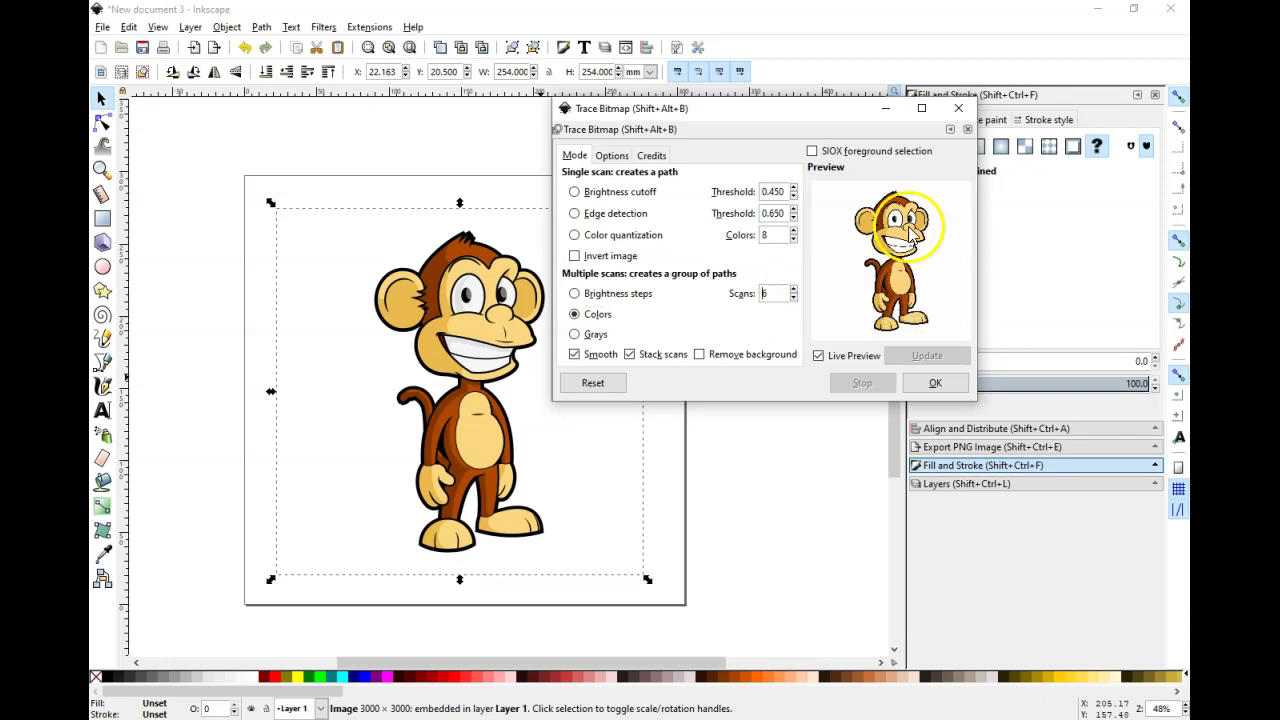
{"action": "left_click", "coordinate": [795, 297]}
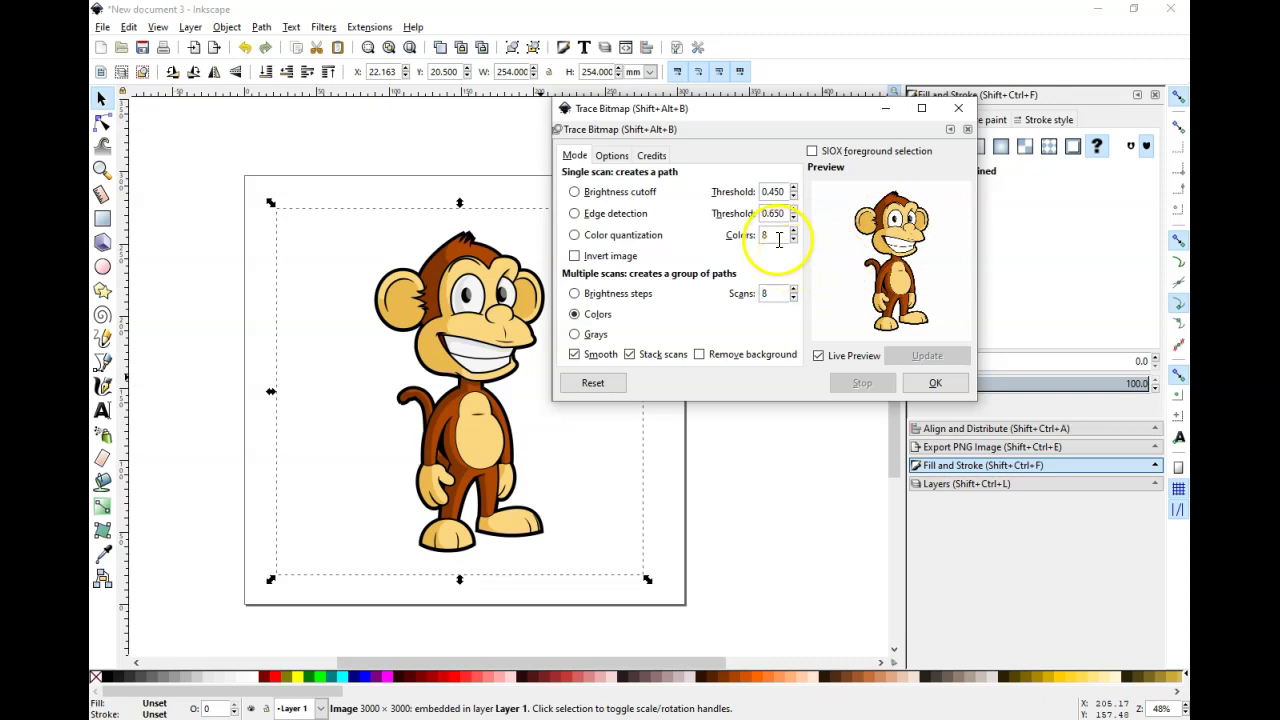
- Raise the threshold to 0.630 and run the colour trace into 8 traced objects
{"action": "left_click", "coordinate": [793, 190]}
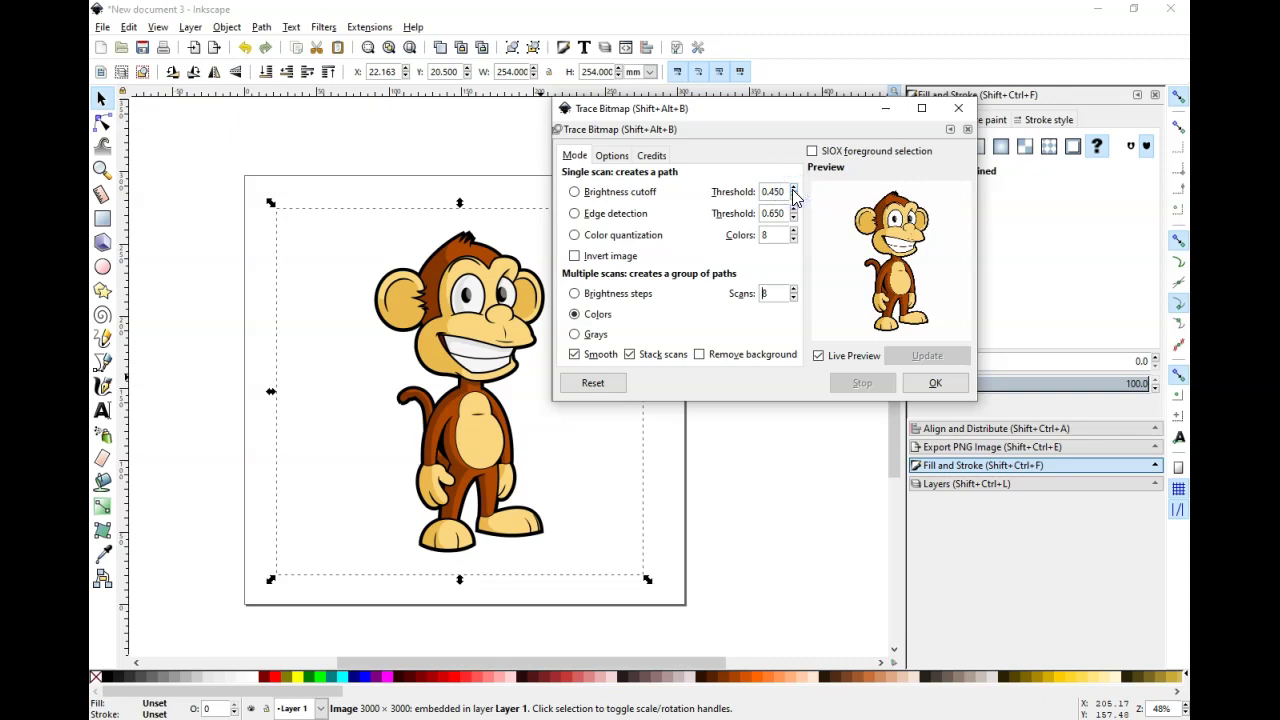
{"action": "left_click", "coordinate": [793, 191]}
{"action": "left_click", "coordinate": [793, 189]}
{"action": "left_click", "coordinate": [793, 189]}
{"action": "left_click", "coordinate": [793, 189]}
{"action": "left_click", "coordinate": [793, 189]}
{"action": "left_click", "coordinate": [793, 189]}
{"action": "left_click", "coordinate": [793, 189]}
{"action": "left_click", "coordinate": [793, 189]}
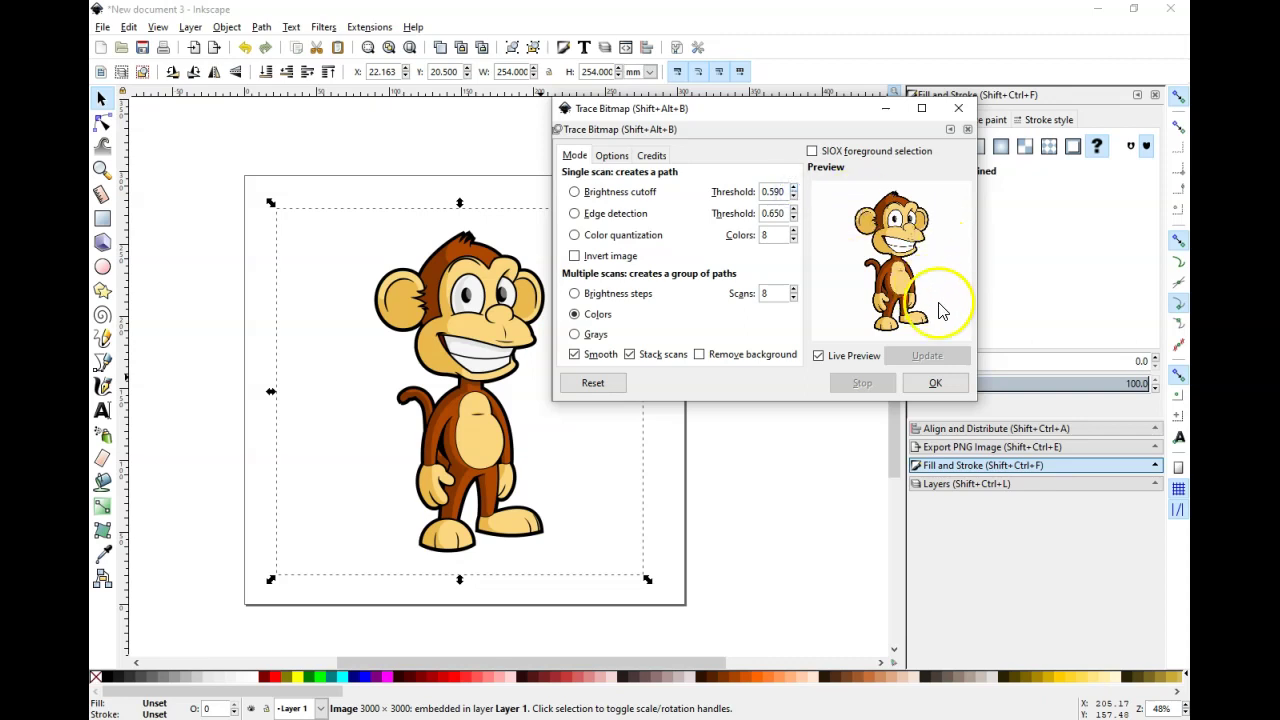
{"action": "left_click", "coordinate": [936, 386]}
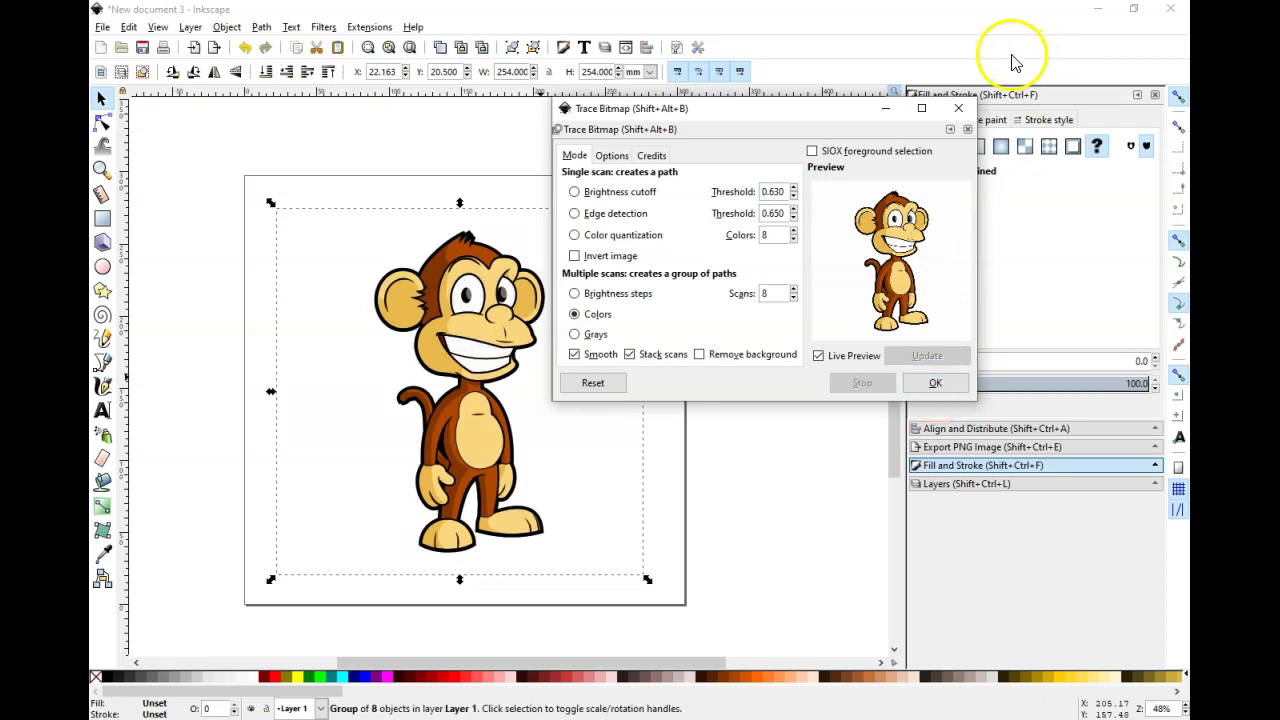
- Close Trace Bitmap and move the black outline layer off to the right
{"action": "left_click", "coordinate": [958, 108]}
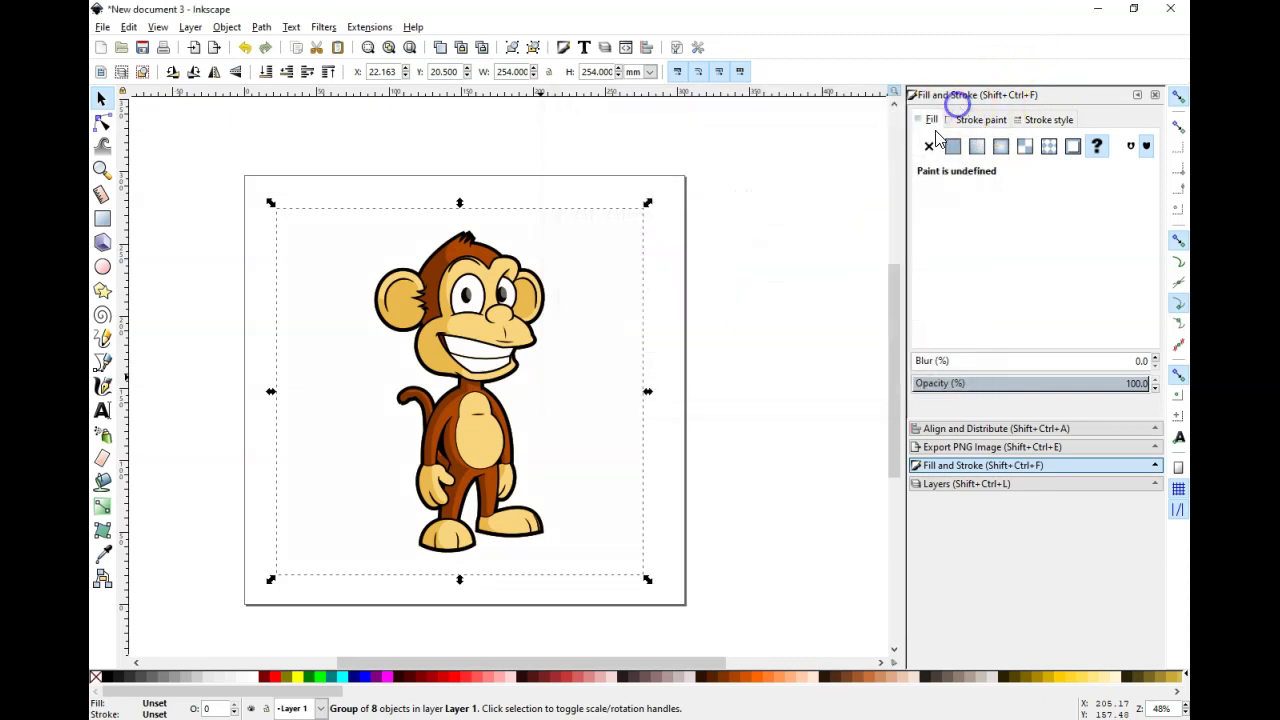
{"action": "mouse_move", "coordinate": [457, 250]}
{"action": "left_mouse_down"}
{"action": "mouse_move", "coordinate": [506, 252]}
{"action": "mouse_move", "coordinate": [478, 246]}
{"action": "left_mouse_up"}
{"action": "key", "text": "Escape"}
{"action": "left_click", "coordinate": [476, 250]}
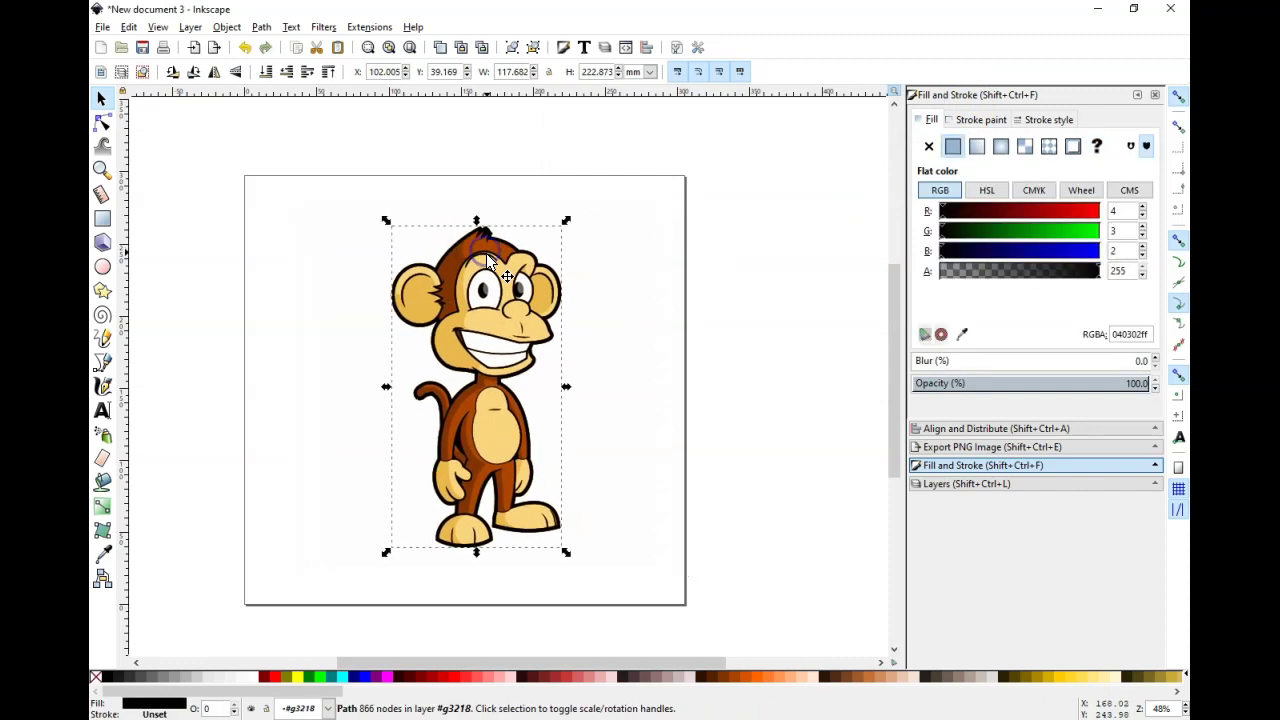
{"action": "left_click_drag", "start_coordinate": [470, 258], "coordinate": [572, 248]}
{"action": "key", "text": "n"}
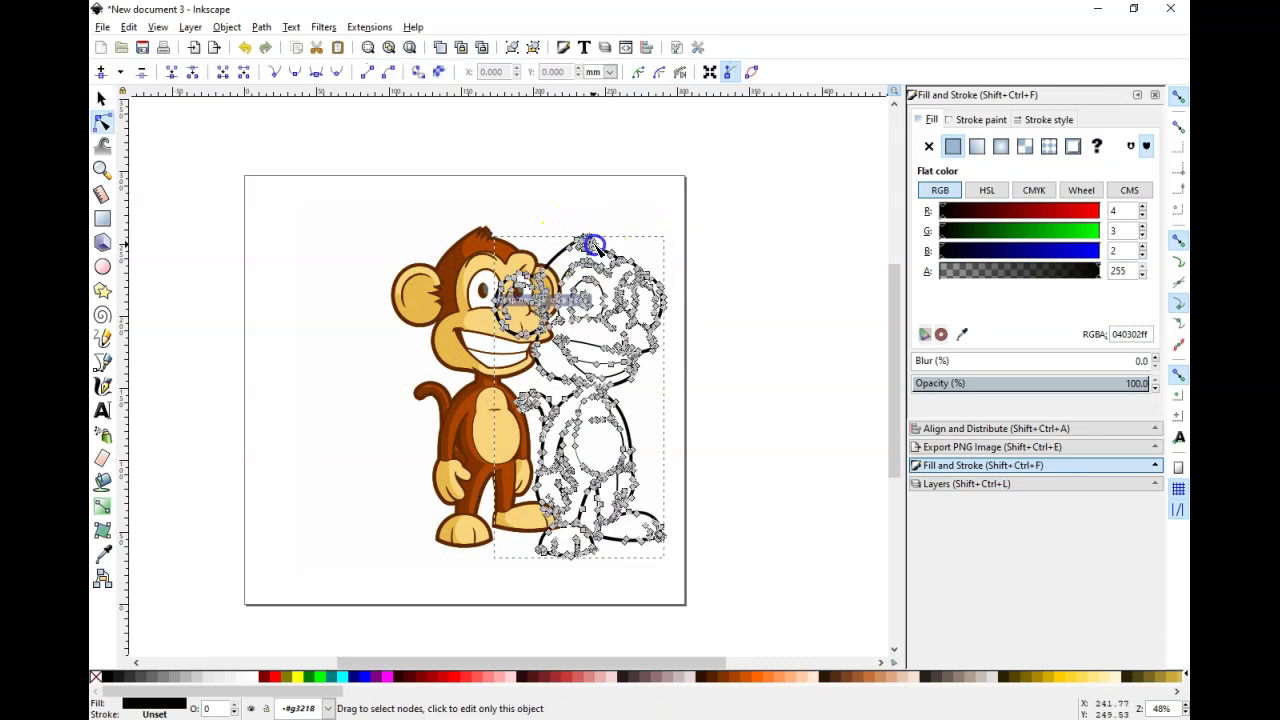
{"action": "left_click", "coordinate": [101, 98]}
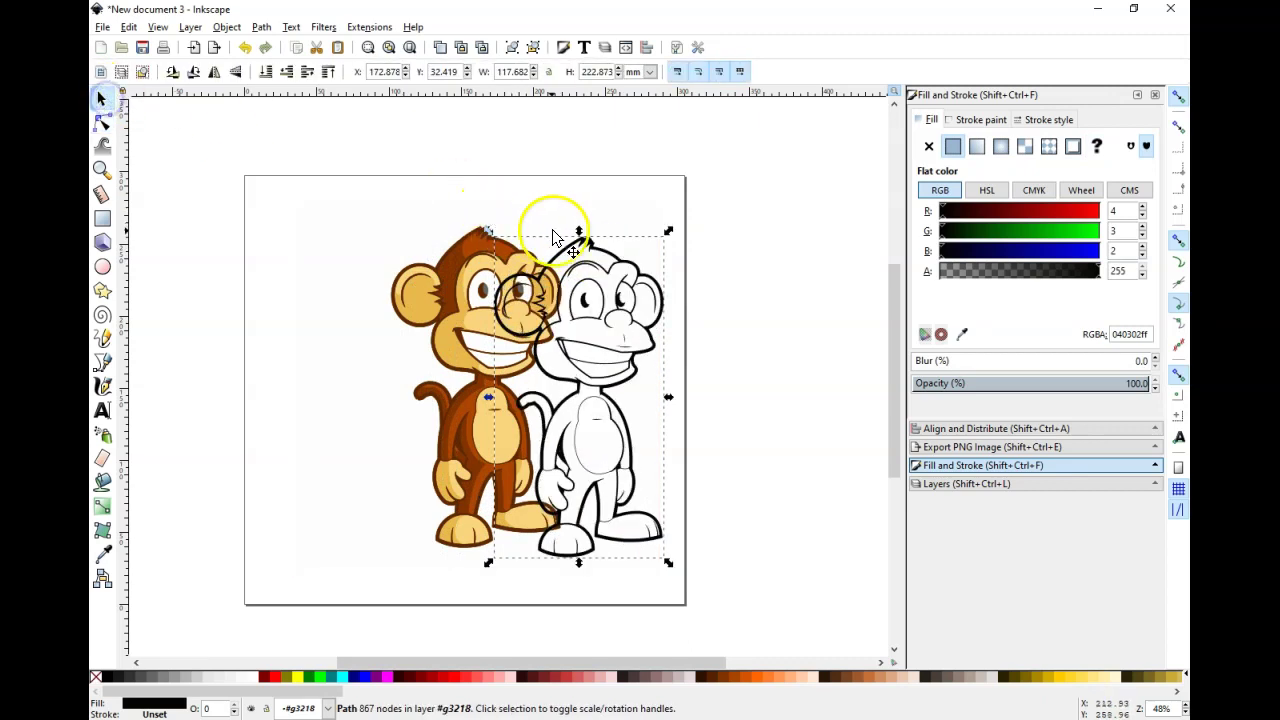
{"action": "left_click_drag", "start_coordinate": [600, 239], "coordinate": [695, 219]}
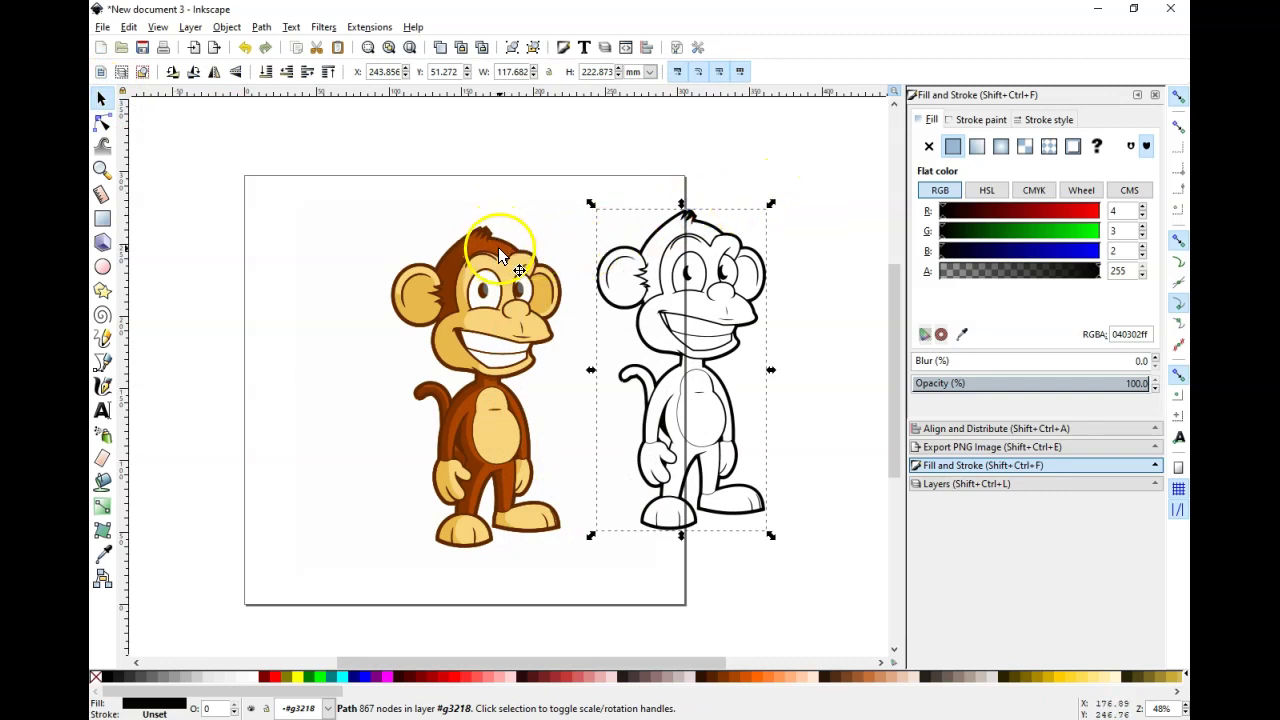
- Spread the brown, orange-brown, pale yellow, golden yellow and grey layers to separate spots
{"action": "left_click_drag", "start_coordinate": [498, 247], "coordinate": [290, 258]}
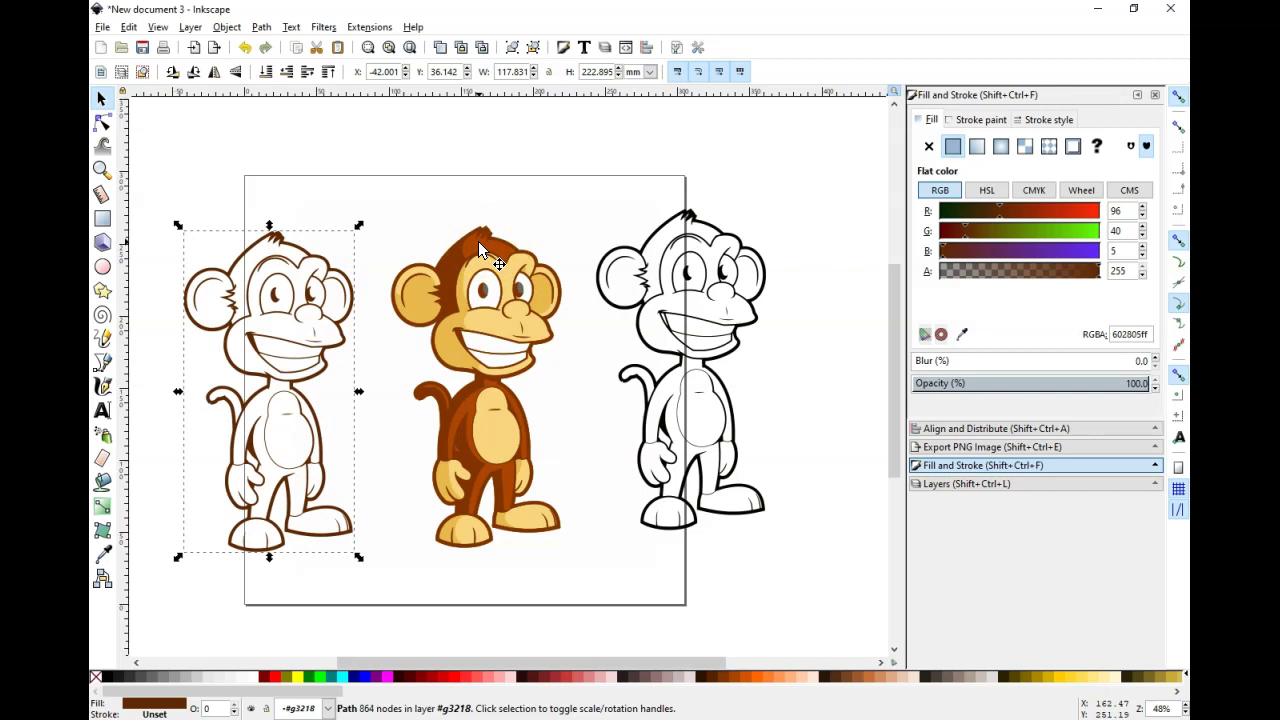
{"action": "left_click_drag", "start_coordinate": [478, 241], "coordinate": [841, 323]}
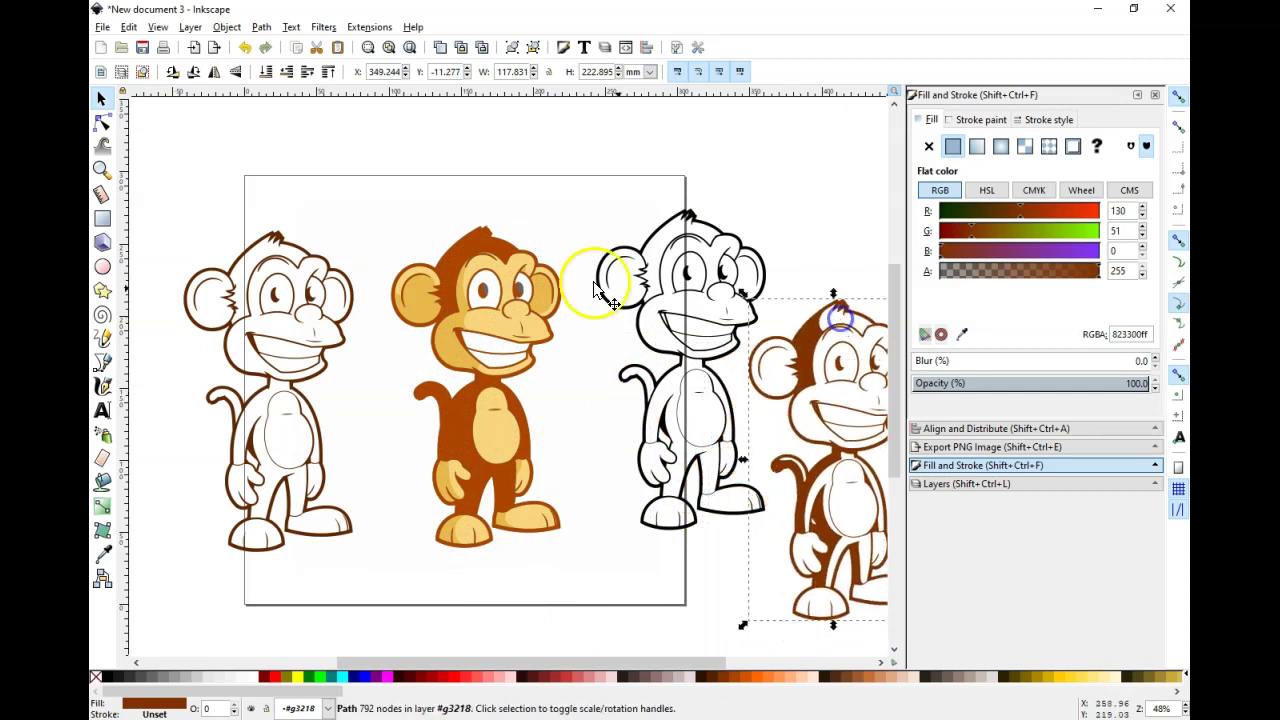
{"action": "left_click", "coordinate": [497, 247]}
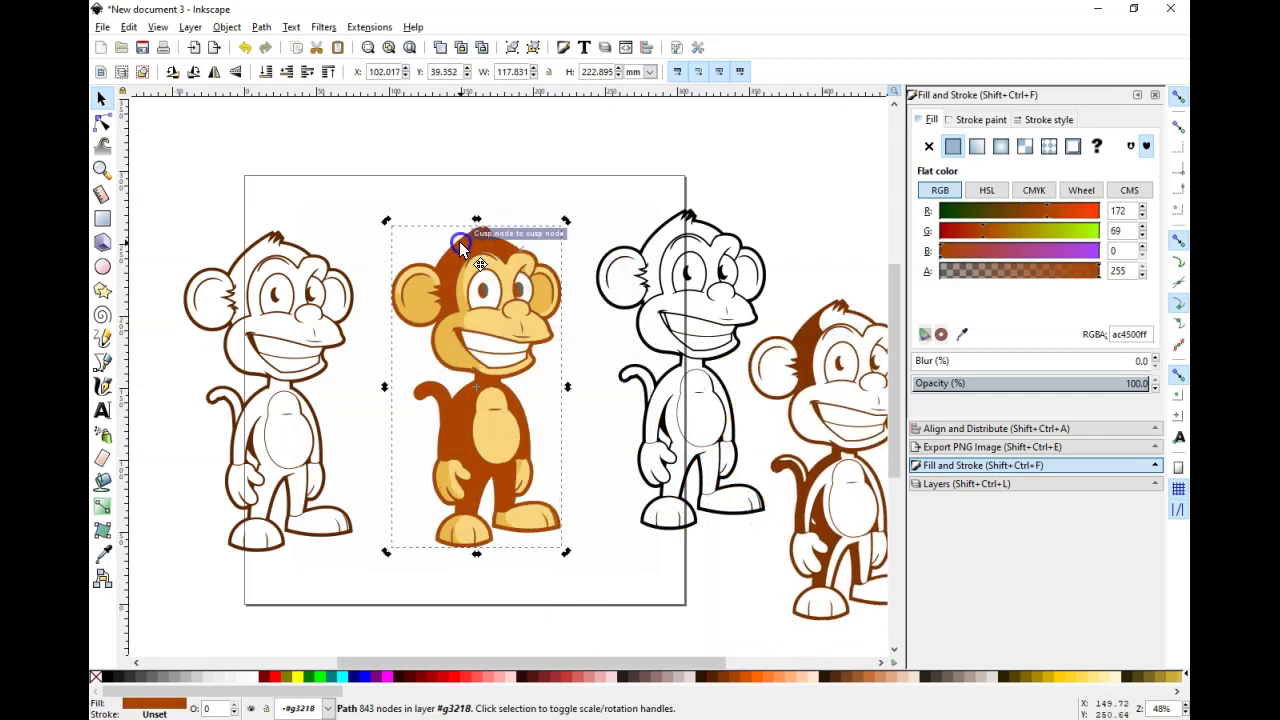
{"action": "left_click_drag", "start_coordinate": [453, 255], "coordinate": [335, 409]}
{"action": "left_click", "coordinate": [335, 409]}
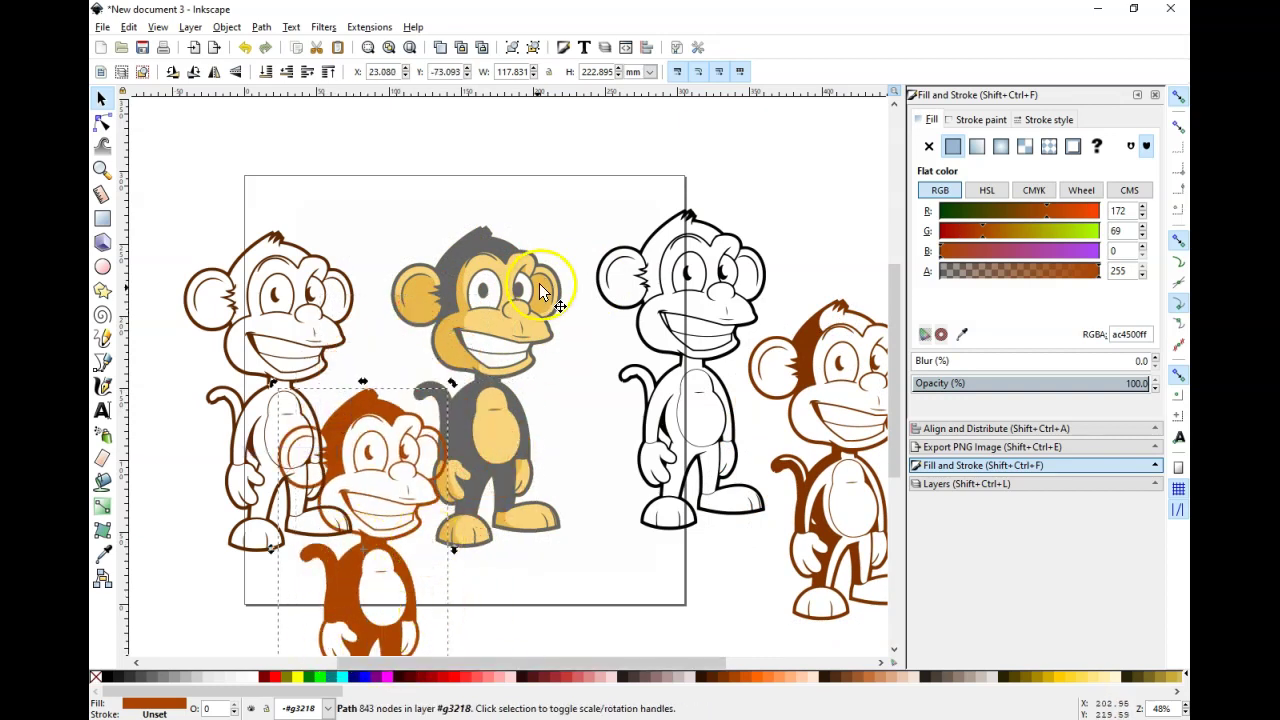
{"action": "left_click_drag", "start_coordinate": [487, 318], "coordinate": [651, 529]}
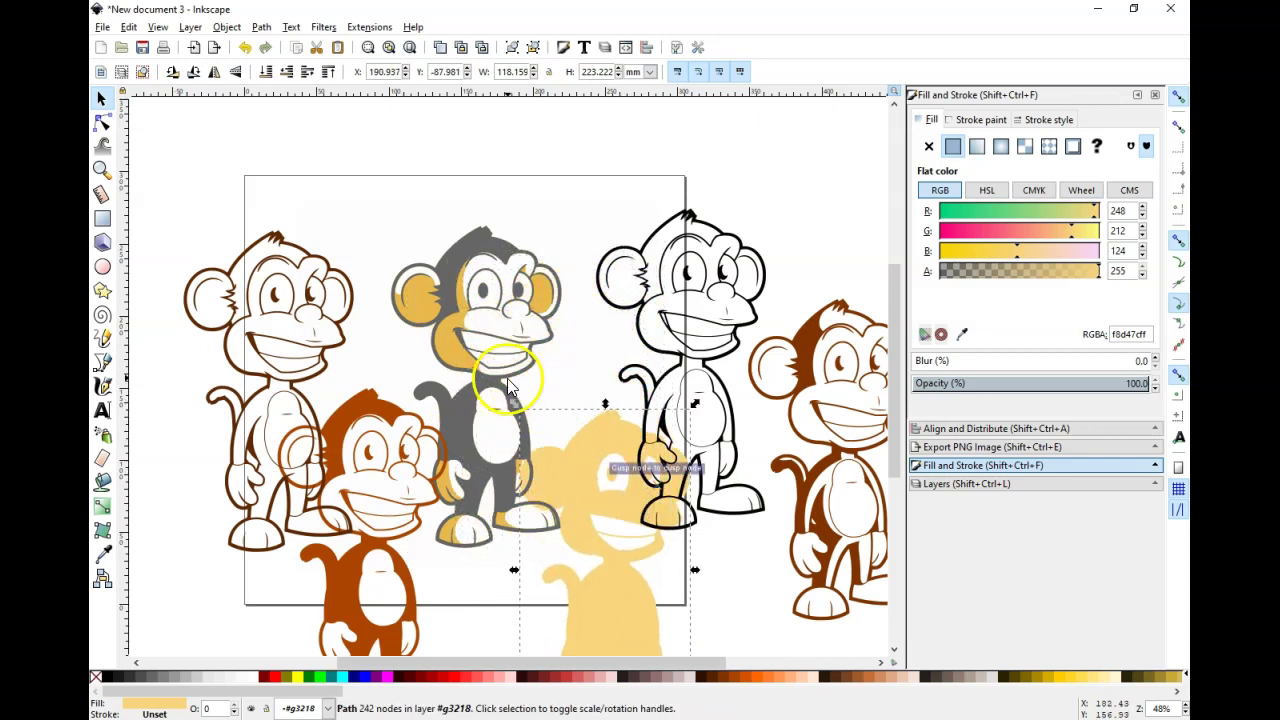
{"action": "left_click_drag", "start_coordinate": [455, 358], "coordinate": [340, 390]}
{"action": "left_click_drag", "start_coordinate": [478, 245], "coordinate": [518, 195]}
{"action": "left_click", "coordinate": [556, 182]}
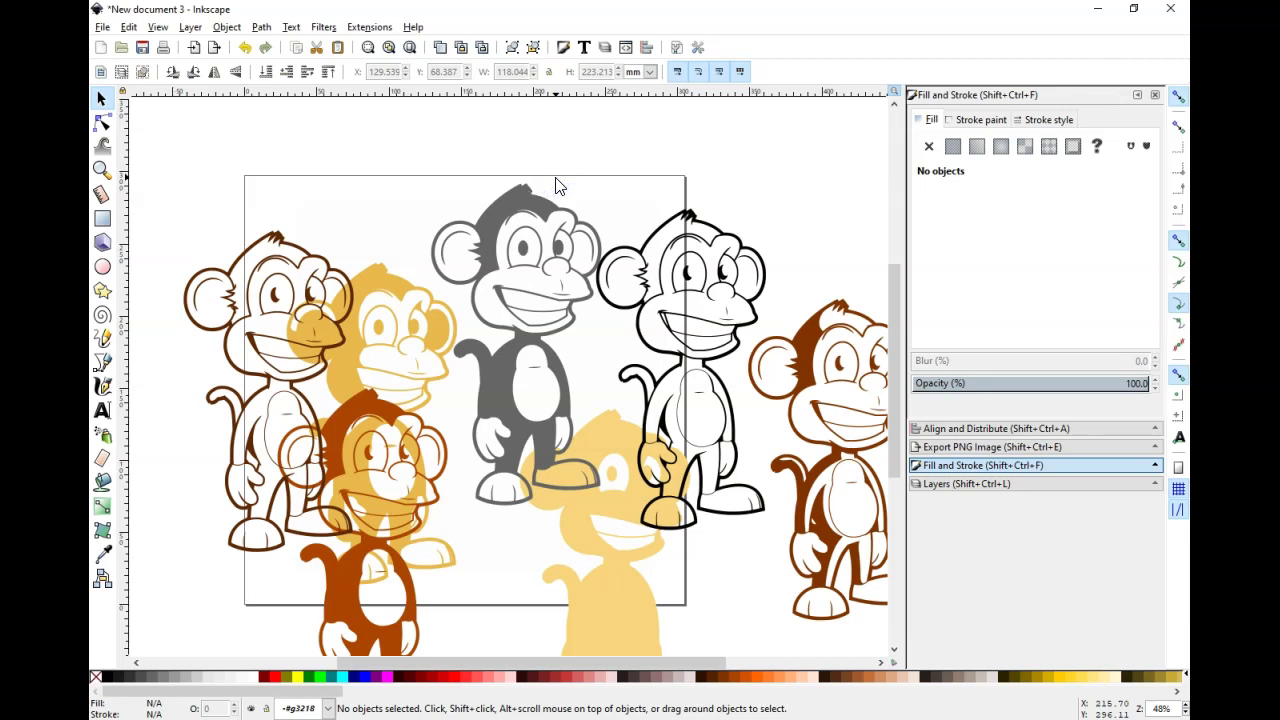
{"action": "left_click", "coordinate": [553, 160]}
- Delete the grey, yellow and brown colour layers, six in all
{"action": "left_click", "coordinate": [523, 258]}
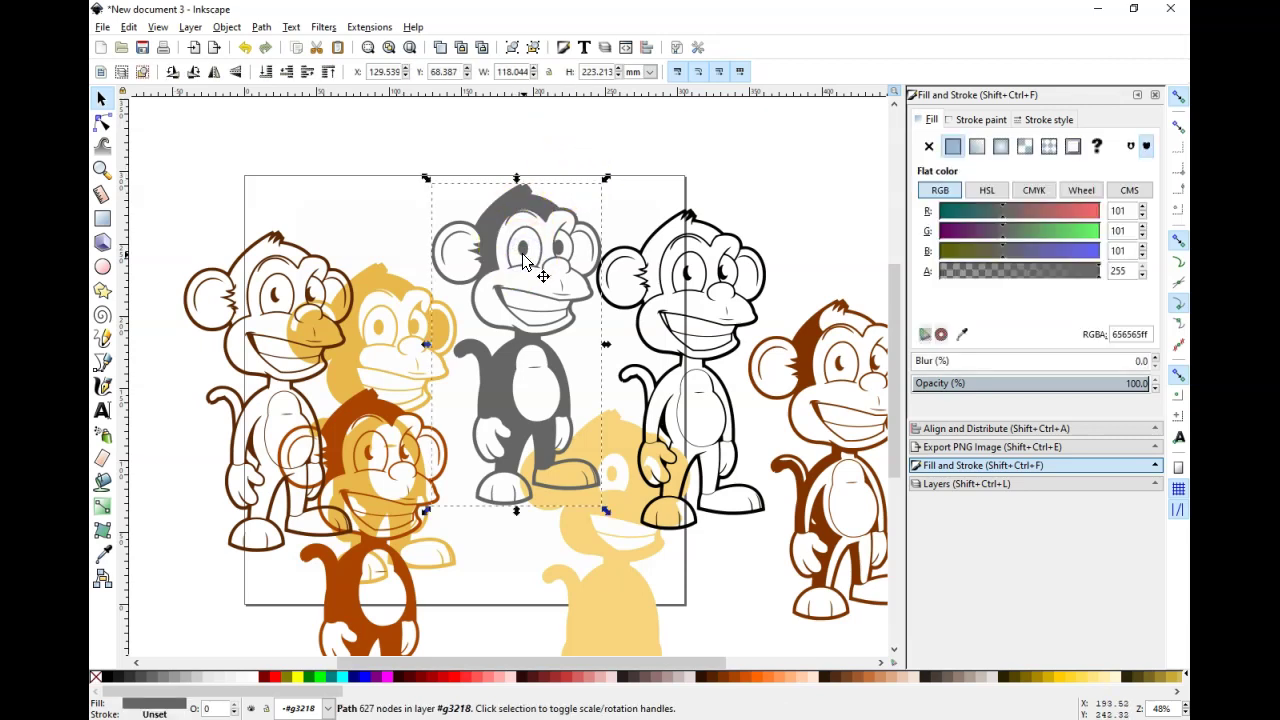
{"action": "key", "text": "Delete"}
{"action": "left_click", "coordinate": [619, 438]}
{"action": "key", "text": "Delete"}
{"action": "left_click", "coordinate": [758, 370]}
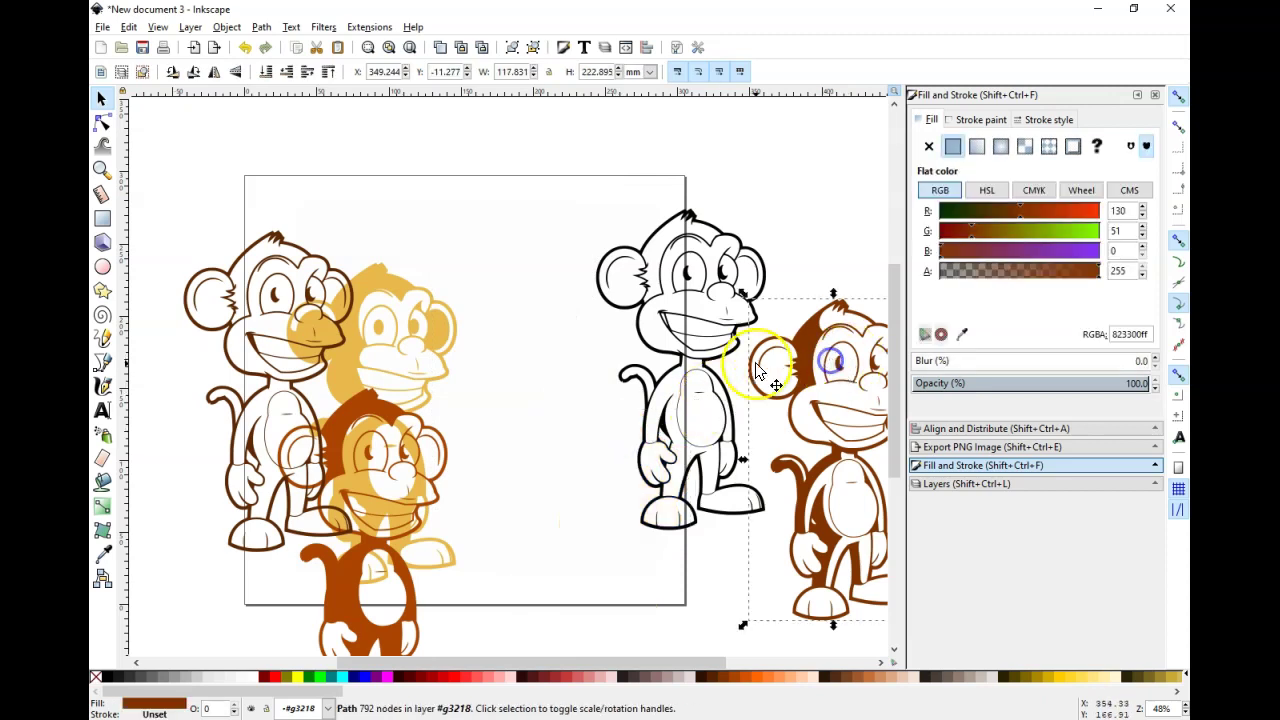
{"action": "key", "text": "Delete"}
{"action": "left_click", "coordinate": [433, 339]}
{"action": "key", "text": "Delete"}
{"action": "left_click", "coordinate": [305, 268]}
{"action": "key", "text": "Delete"}
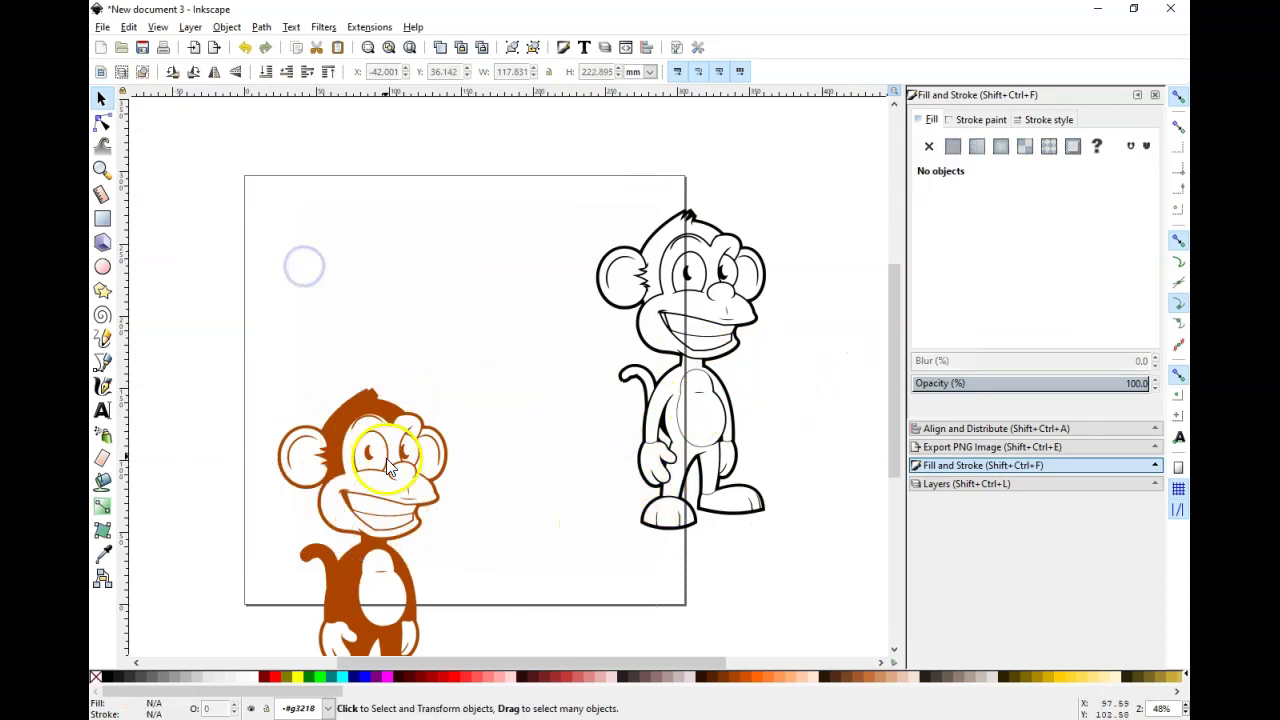
{"action": "left_click", "coordinate": [394, 422]}
{"action": "key", "text": "Delete"}
- Move the black outline monkey back to the centre of the page
{"action": "left_click_drag", "start_coordinate": [737, 243], "coordinate": [451, 252]}
{"action": "key", "text": "n"}
{"action": "left_click", "coordinate": [101, 97]}
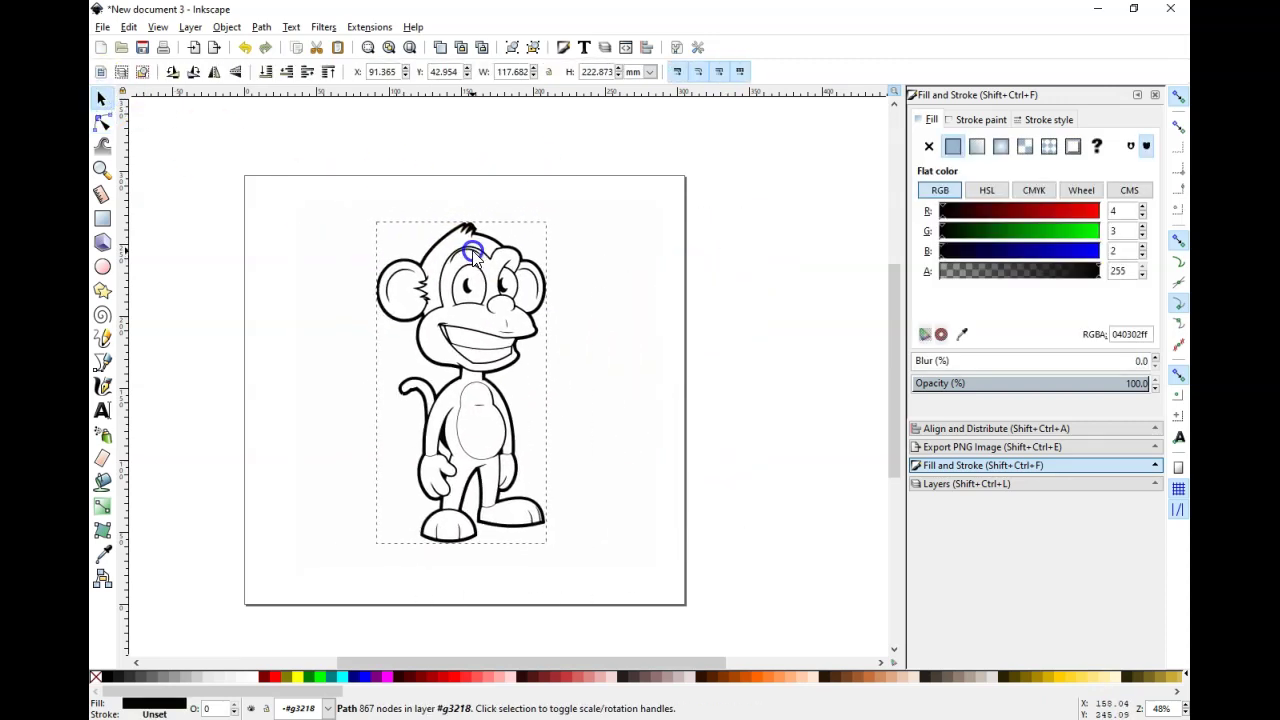
{"action": "left_click", "coordinate": [616, 295]}
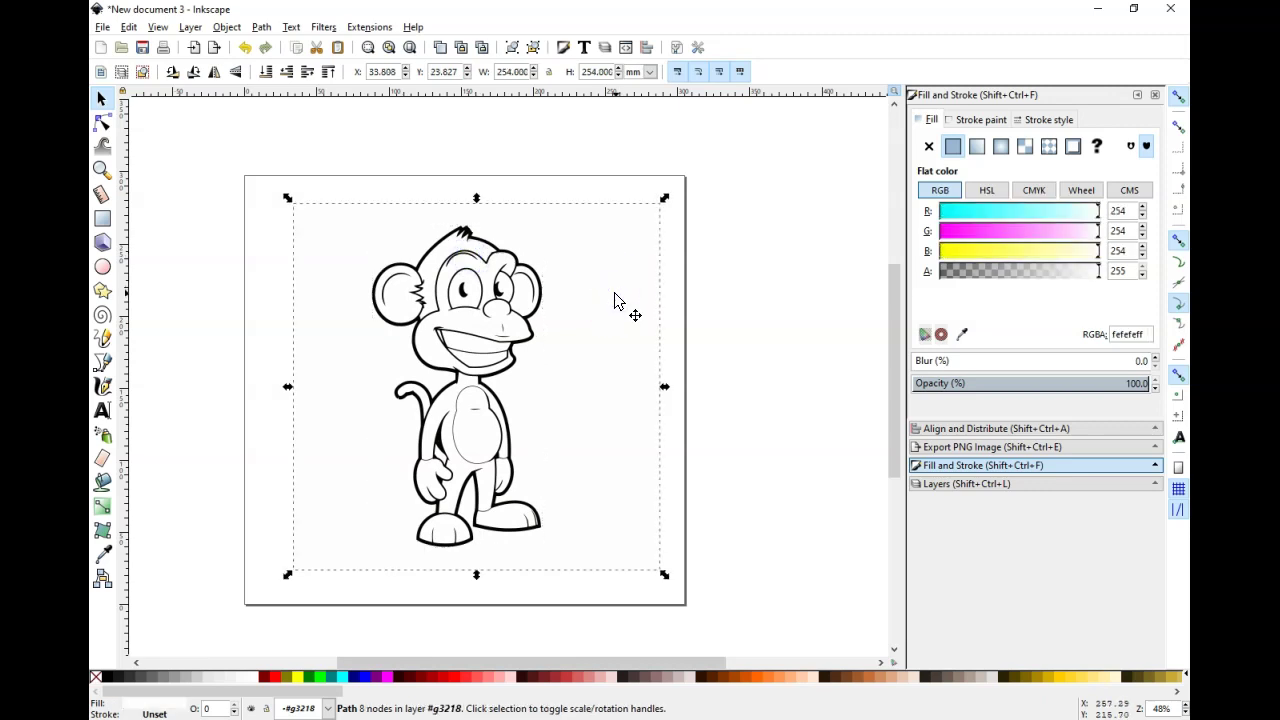
{"action": "mouse_move", "coordinate": [508, 262]}
{"action": "left_mouse_down"}
{"action": "mouse_move", "coordinate": [484, 262]}
{"action": "mouse_move", "coordinate": [505, 262]}
{"action": "left_mouse_up"}
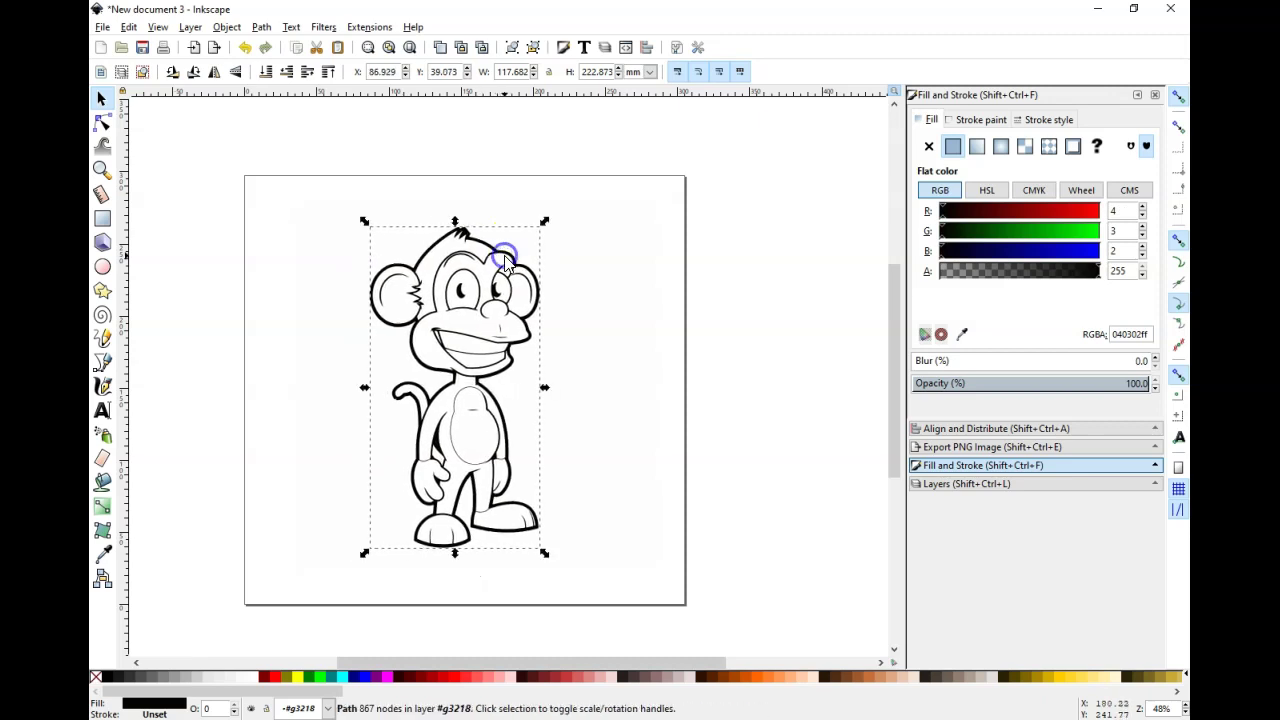
- Ungroup the traced outline monkey from its white background with Object > Ungroup
{"action": "left_click", "coordinate": [240, 423]}
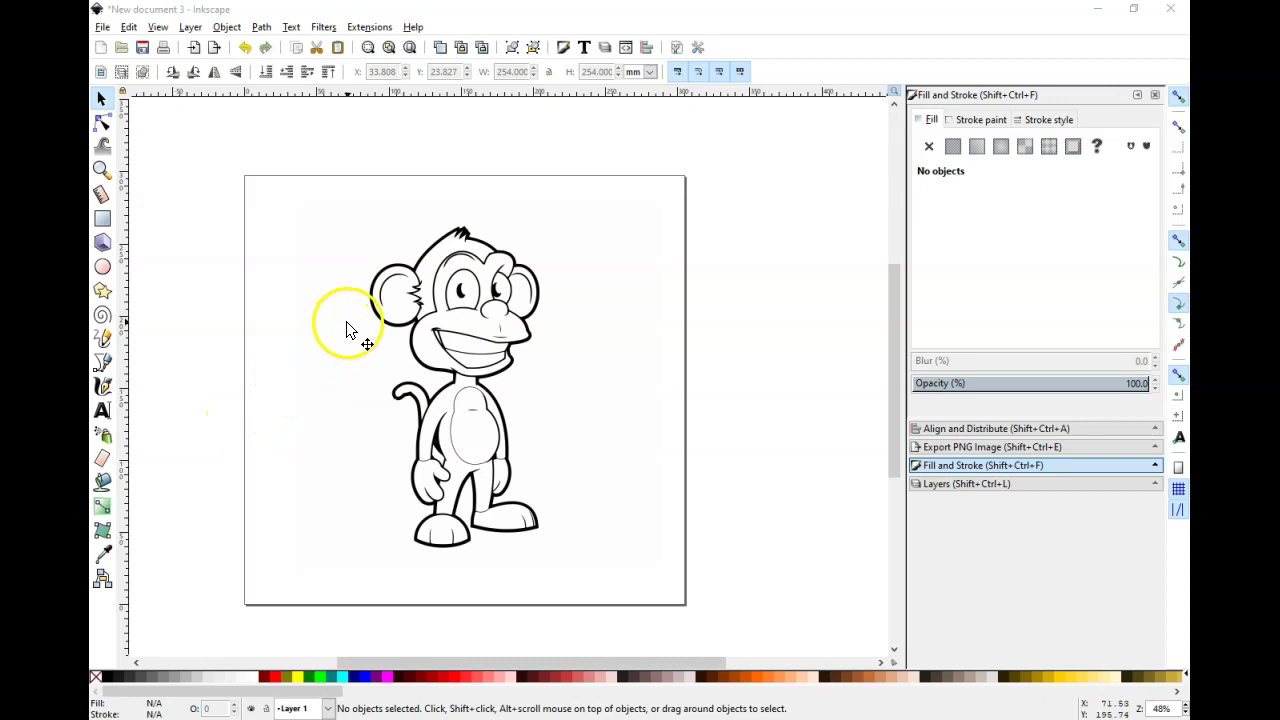
{"action": "left_click", "coordinate": [470, 240]}
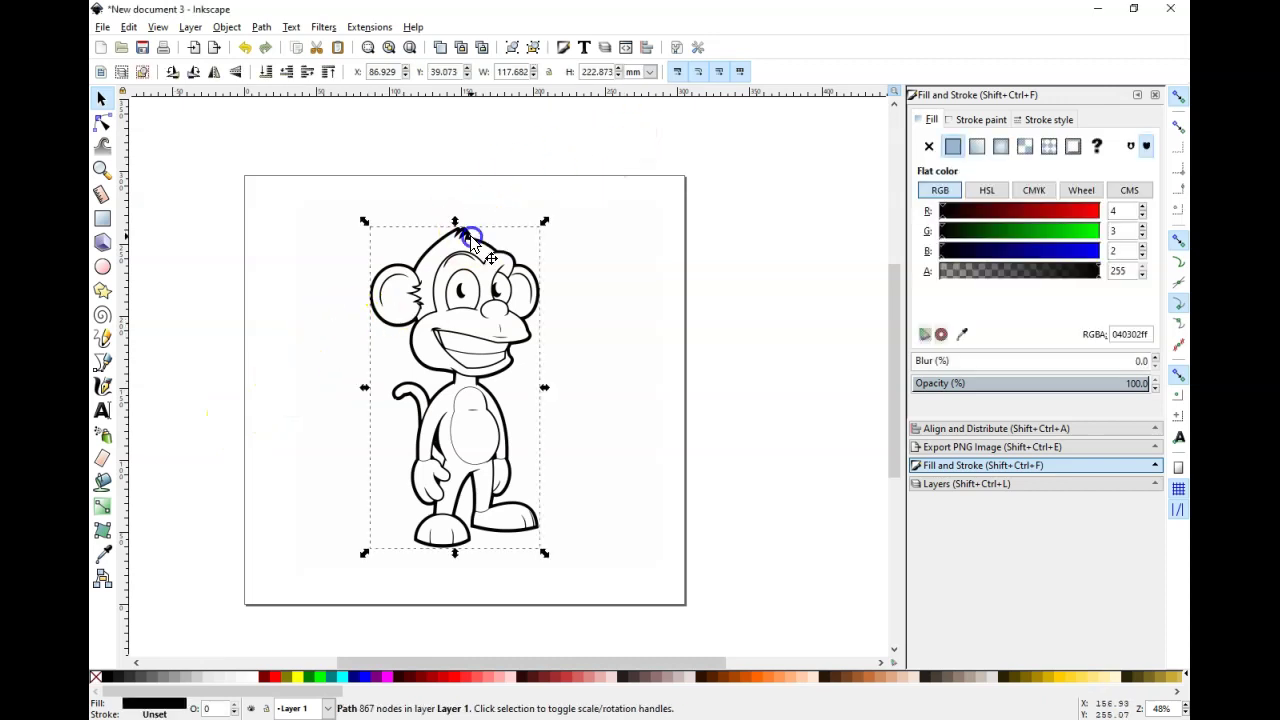
{"action": "left_click", "coordinate": [486, 209]}
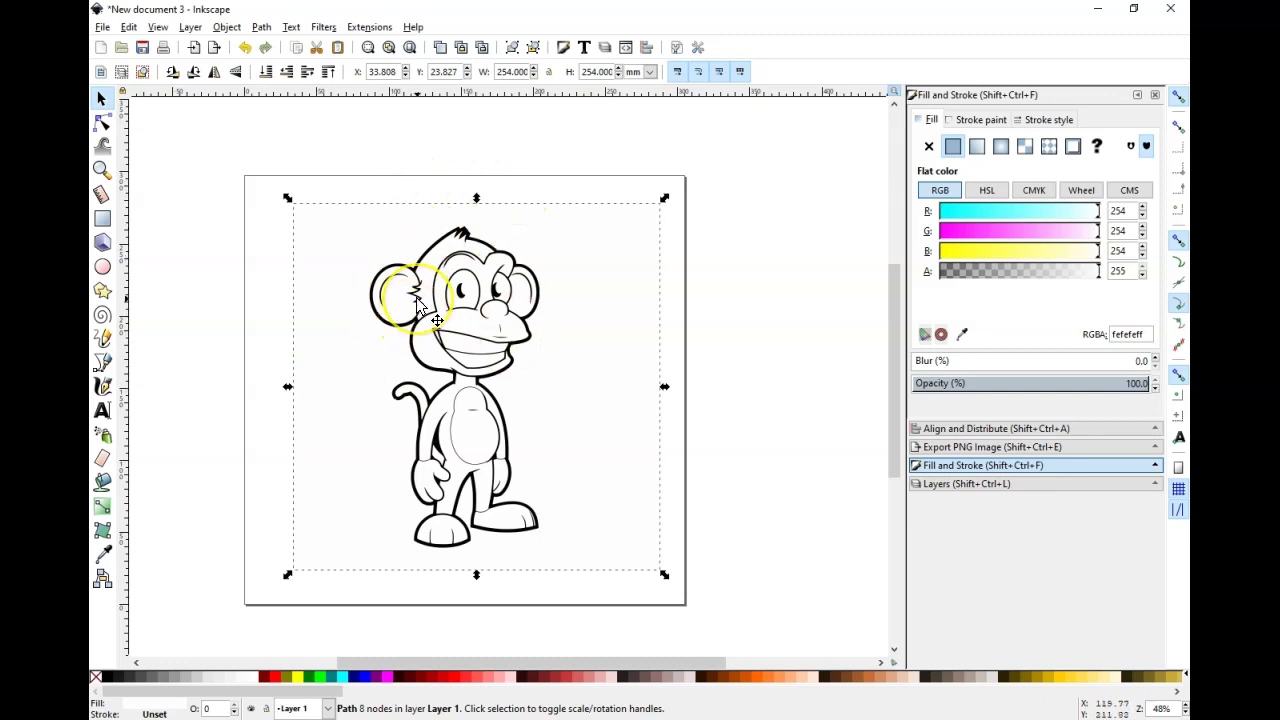
{"action": "left_click", "coordinate": [230, 27]}
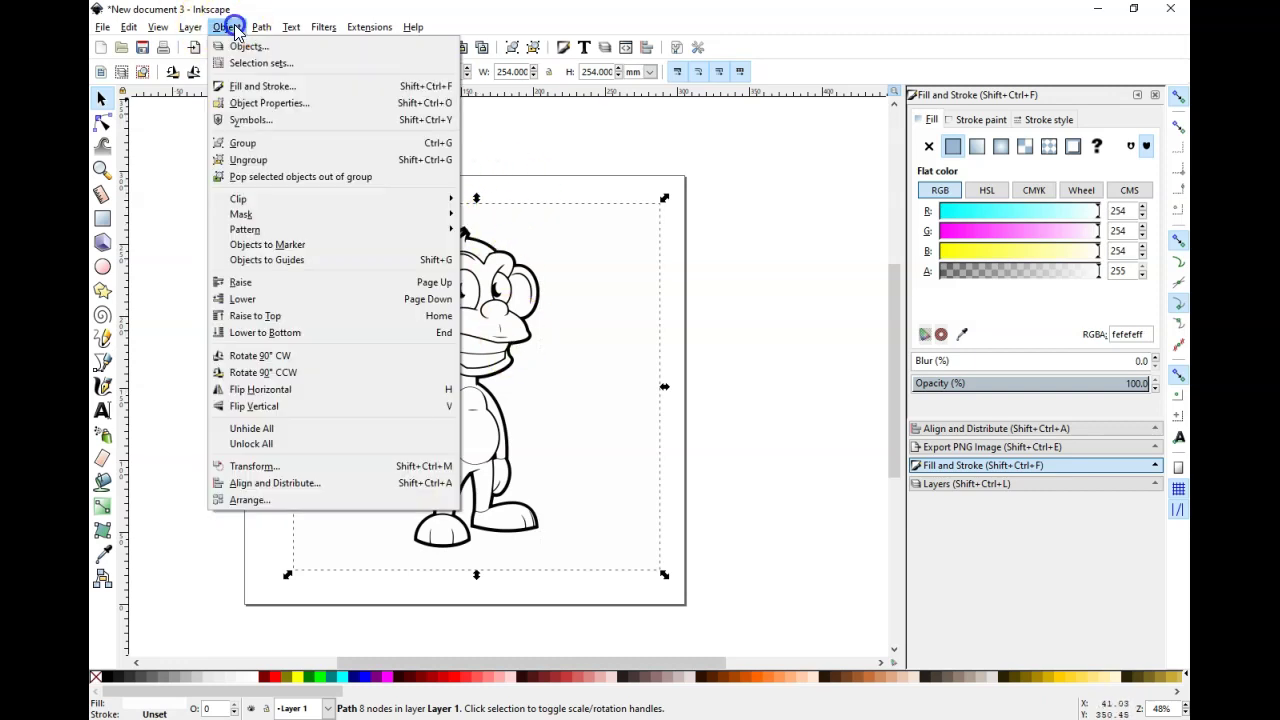
{"action": "left_click", "coordinate": [276, 164]}
- Drag the white background off to the right and the outline monkey to the left
{"action": "left_click", "coordinate": [454, 146]}
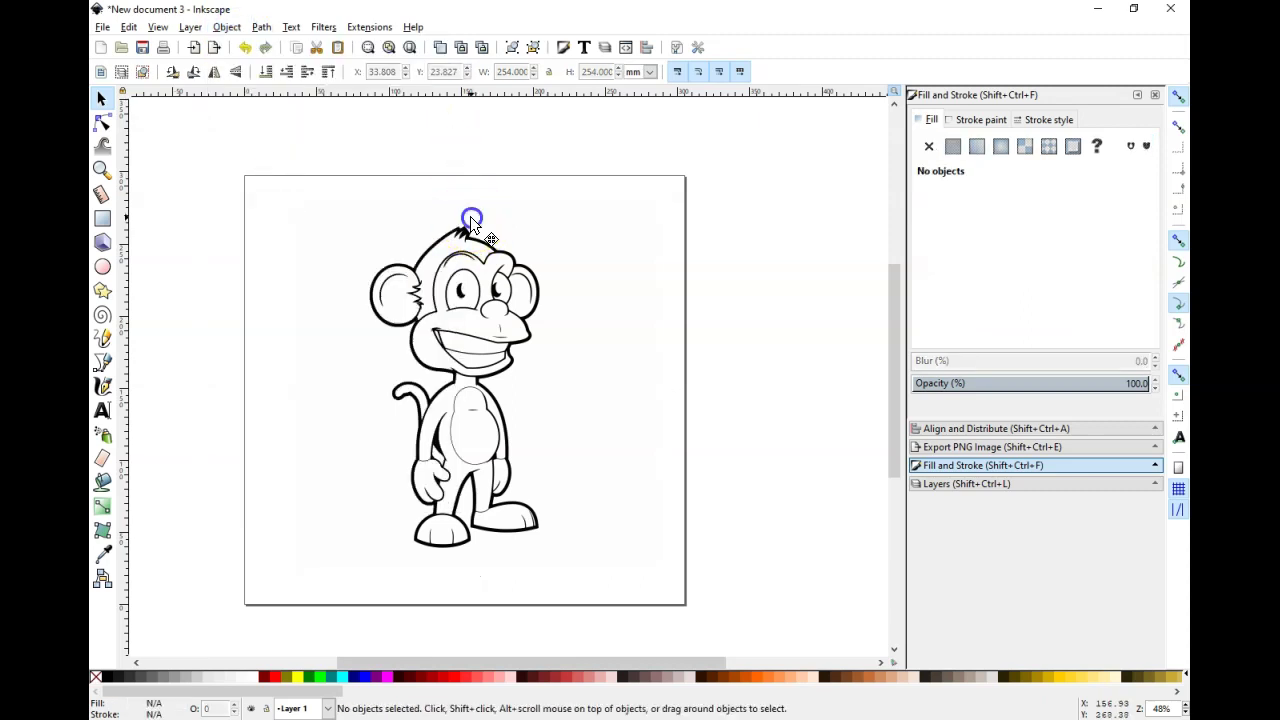
{"action": "left_click", "coordinate": [470, 216]}
{"action": "left_click_drag", "start_coordinate": [470, 216], "coordinate": [865, 268]}
{"action": "key", "text": "n"}
{"action": "left_click", "coordinate": [100, 97]}
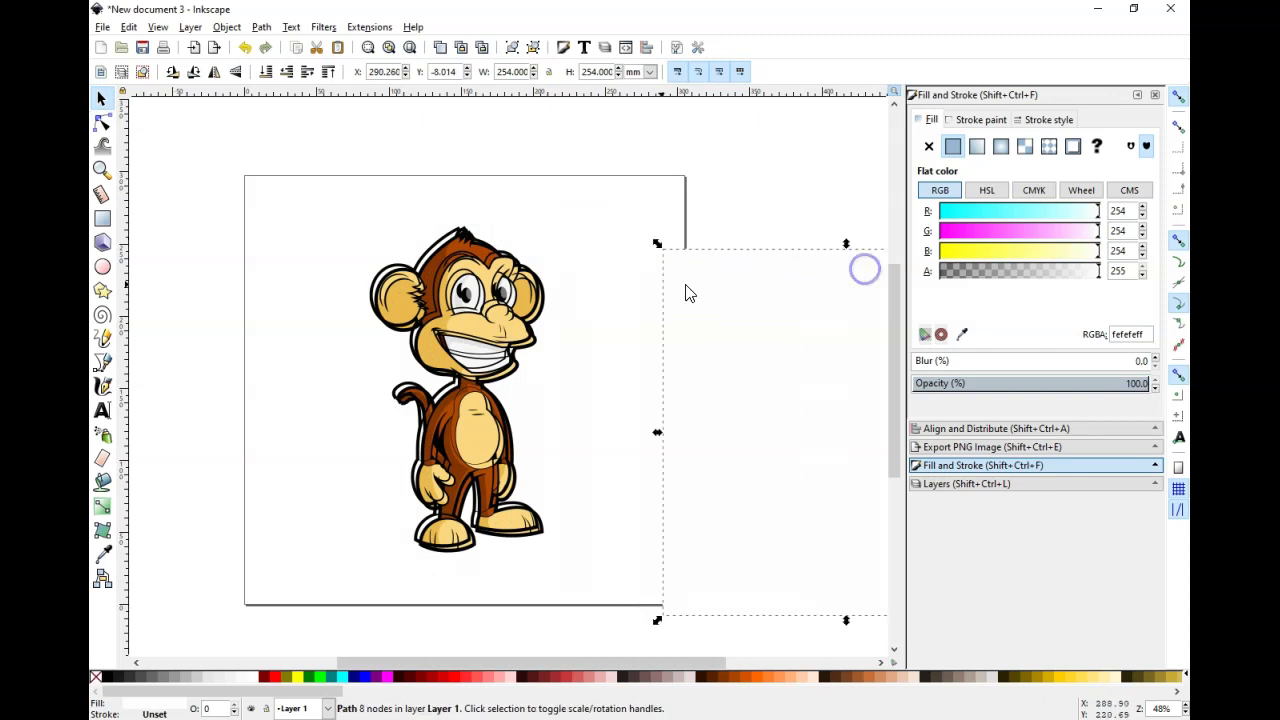
{"action": "left_click", "coordinate": [466, 252]}
{"action": "left_click_drag", "start_coordinate": [469, 252], "coordinate": [282, 234]}
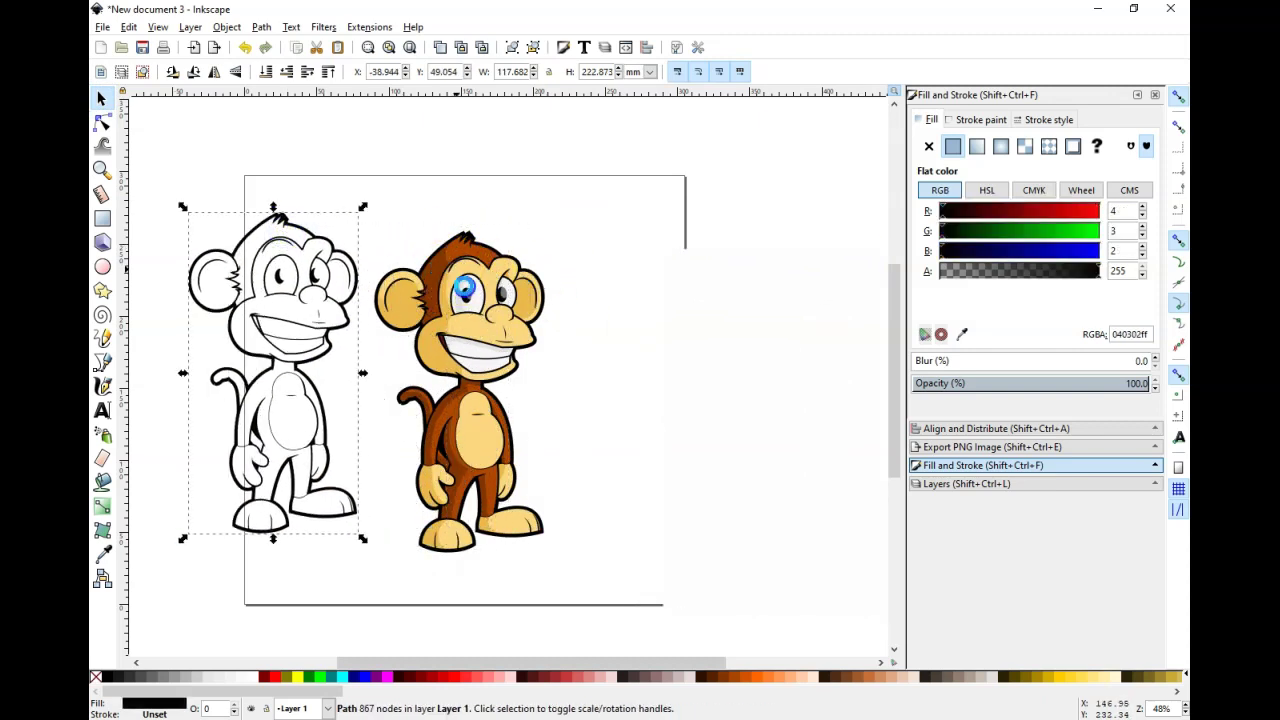
- Delete the white background path and place the coloured monkey image beside the page
{"action": "left_click", "coordinate": [463, 300]}
{"action": "left_click", "coordinate": [704, 298]}
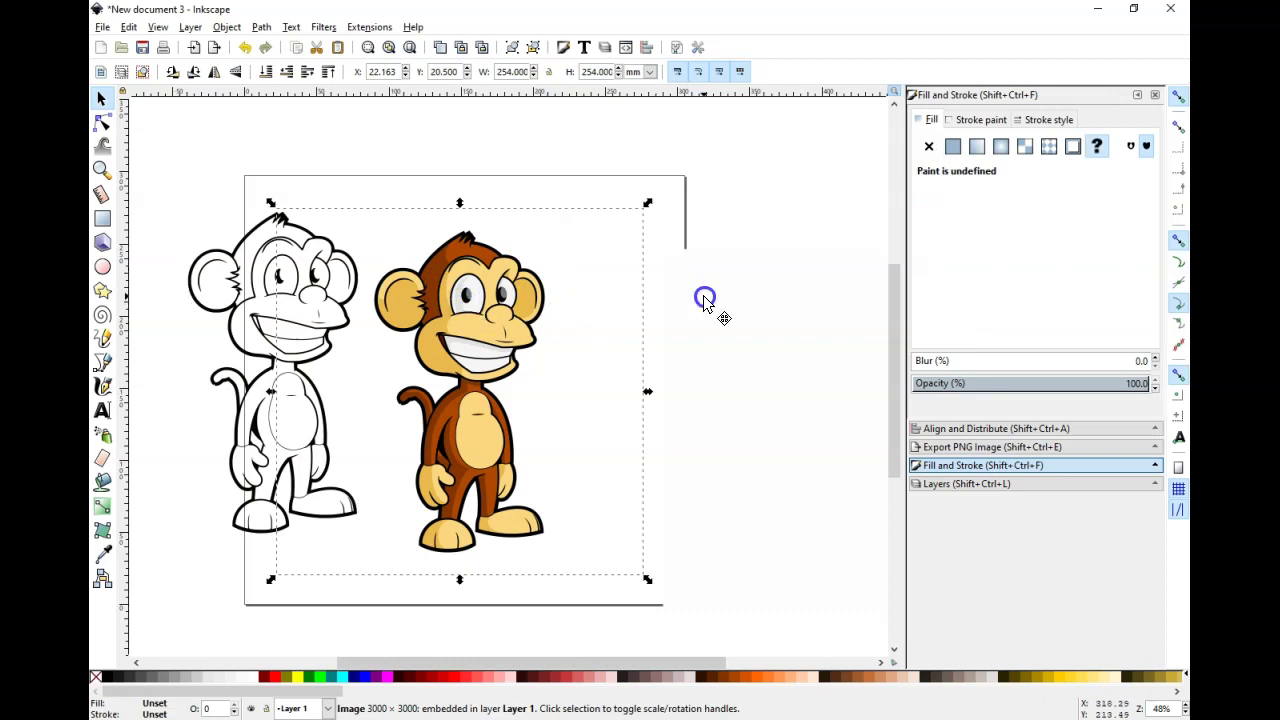
{"action": "key", "text": "Delete"}
{"action": "left_click", "coordinate": [455, 300]}
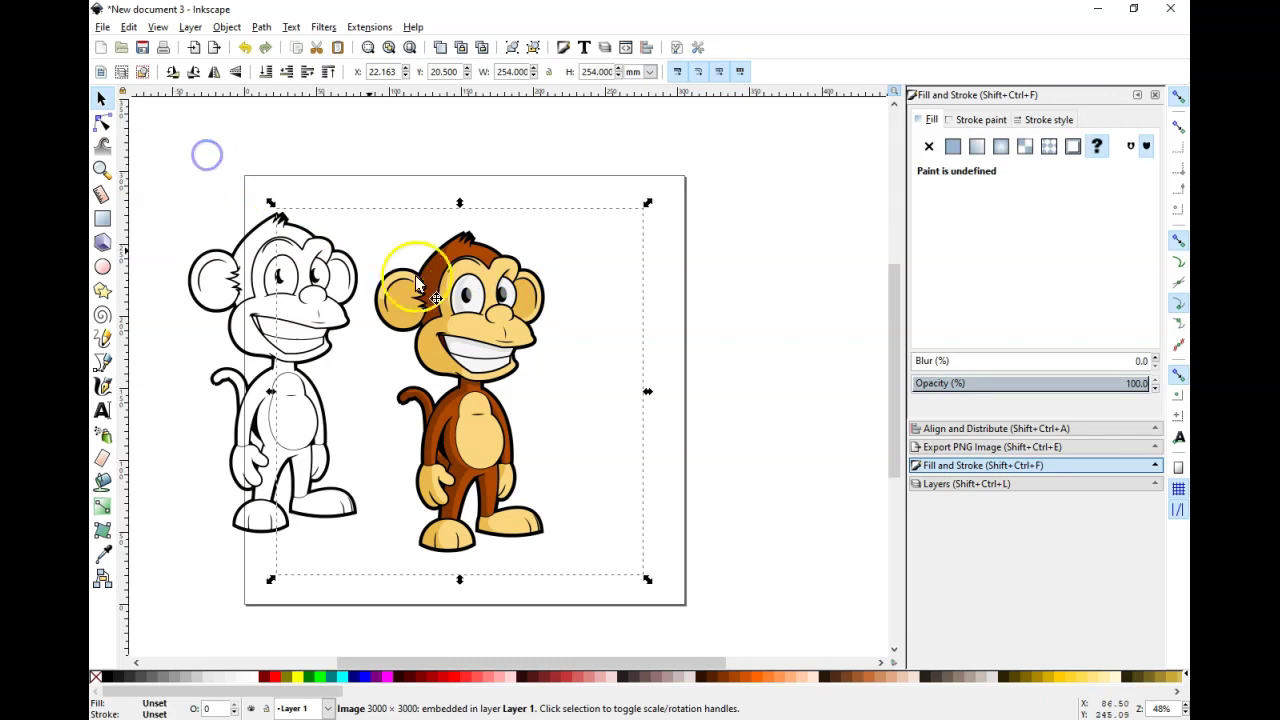
{"action": "left_click_drag", "start_coordinate": [444, 299], "coordinate": [768, 280]}
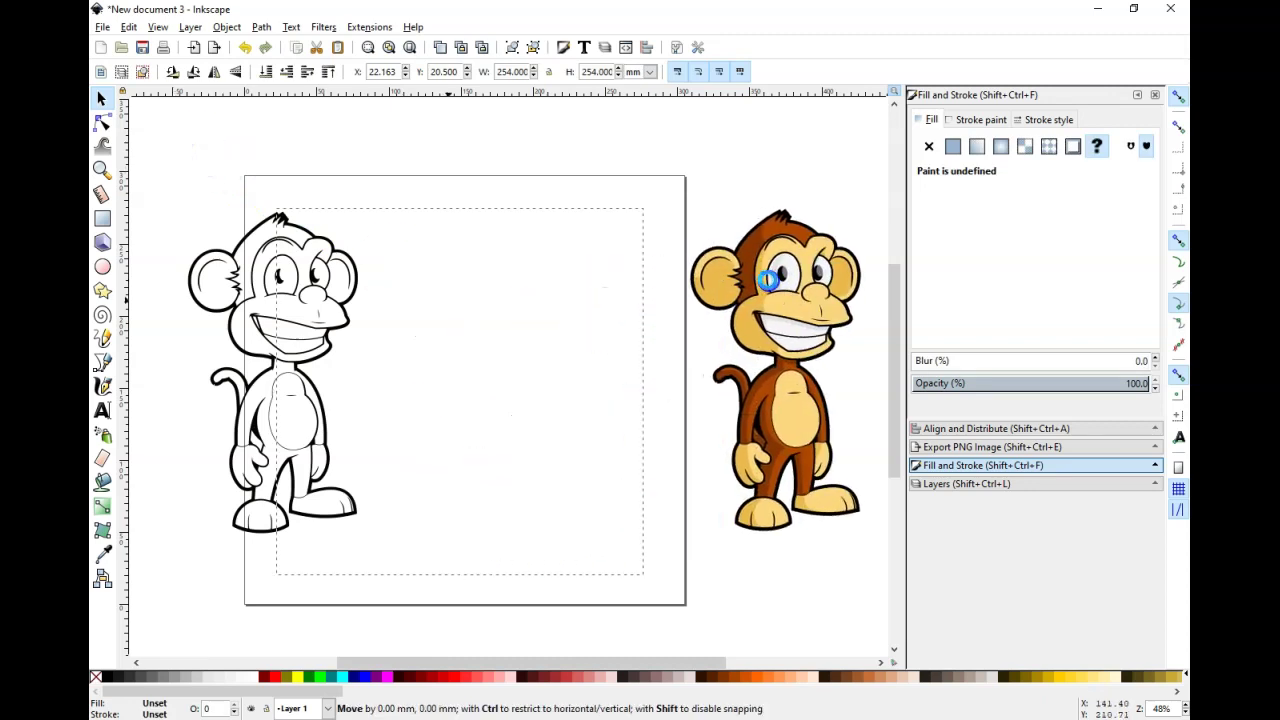
- Drag the outline monkey back onto the page and nudge it to X 98.020, Y 42.400 mm
{"action": "left_click", "coordinate": [233, 278]}
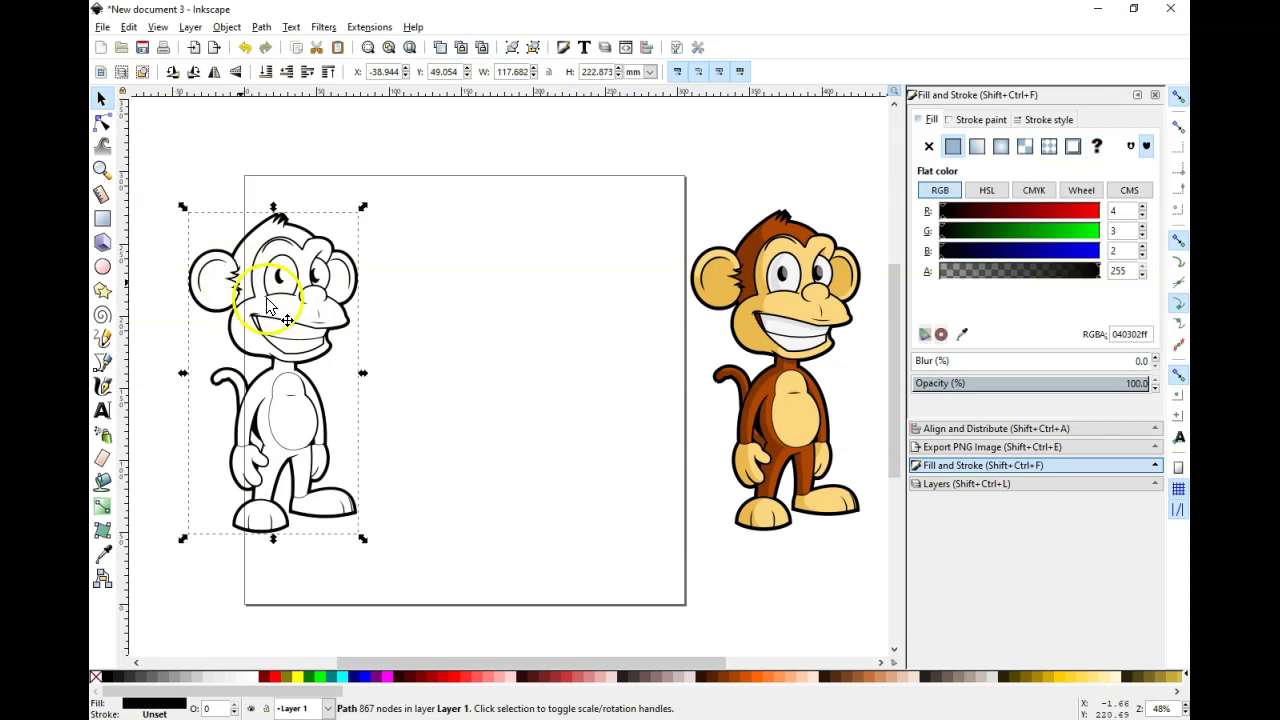
{"action": "left_click_drag", "start_coordinate": [267, 300], "coordinate": [466, 311]}
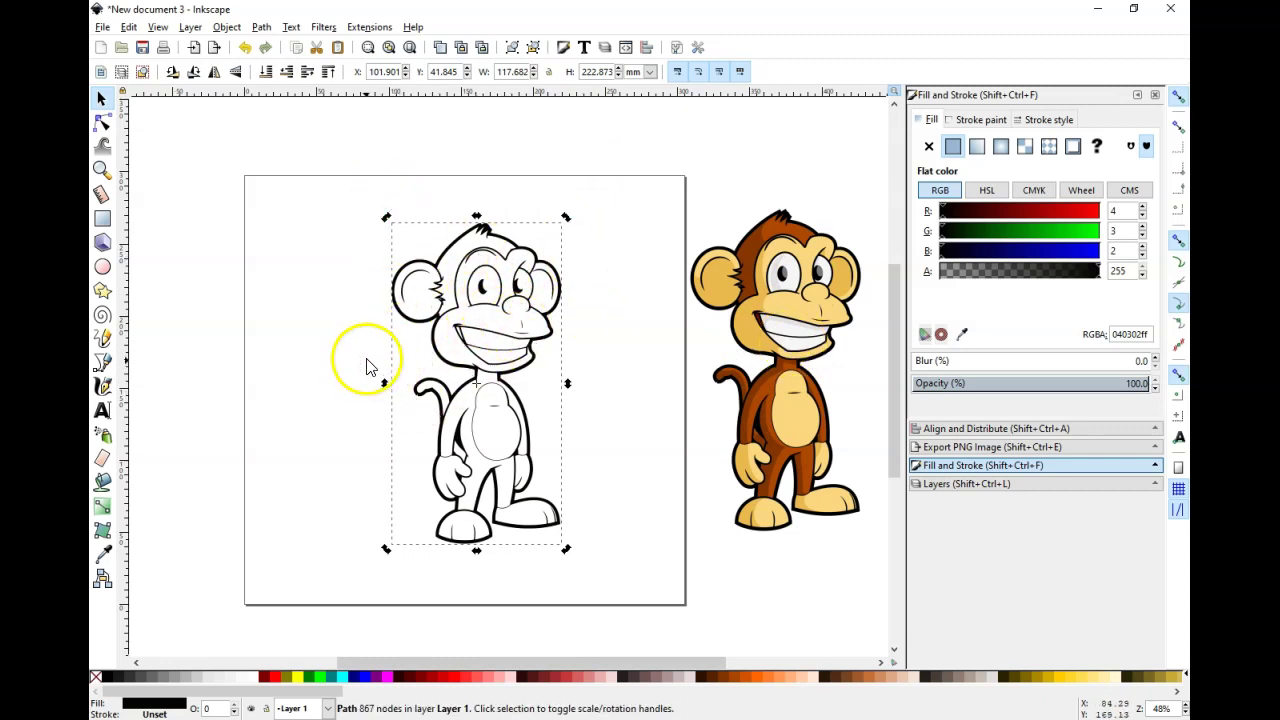
{"action": "left_click_drag", "start_coordinate": [503, 337], "coordinate": [492, 336]}
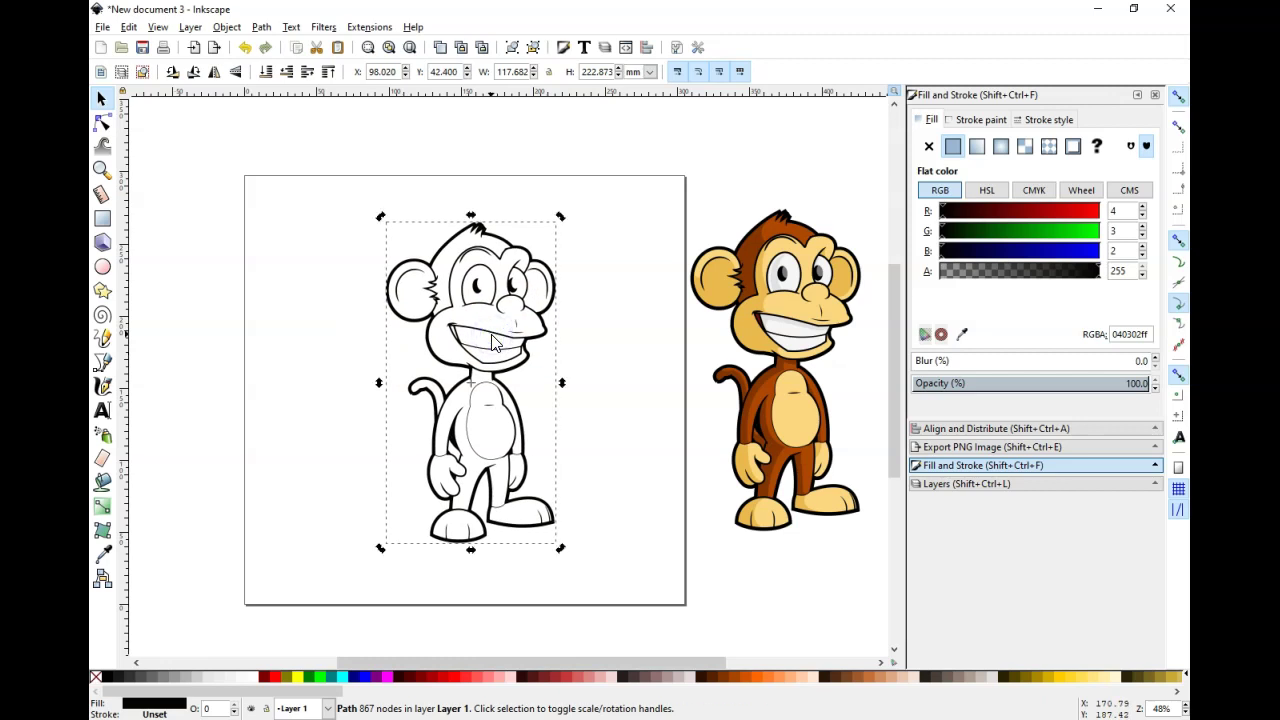
- Undo a trial dropper fill, then apply Path > Break Apart to split the outline monkey into pieces
{"action": "left_click", "coordinate": [102, 553]}
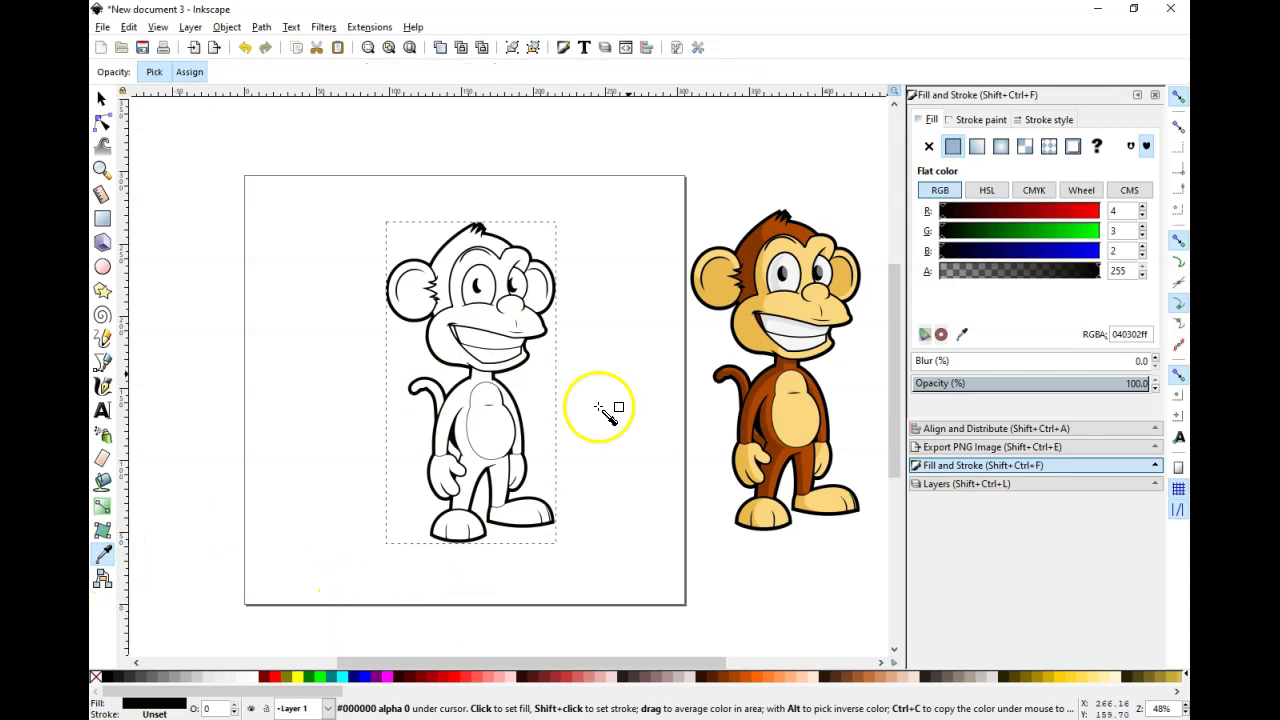
{"action": "left_click", "coordinate": [797, 311]}
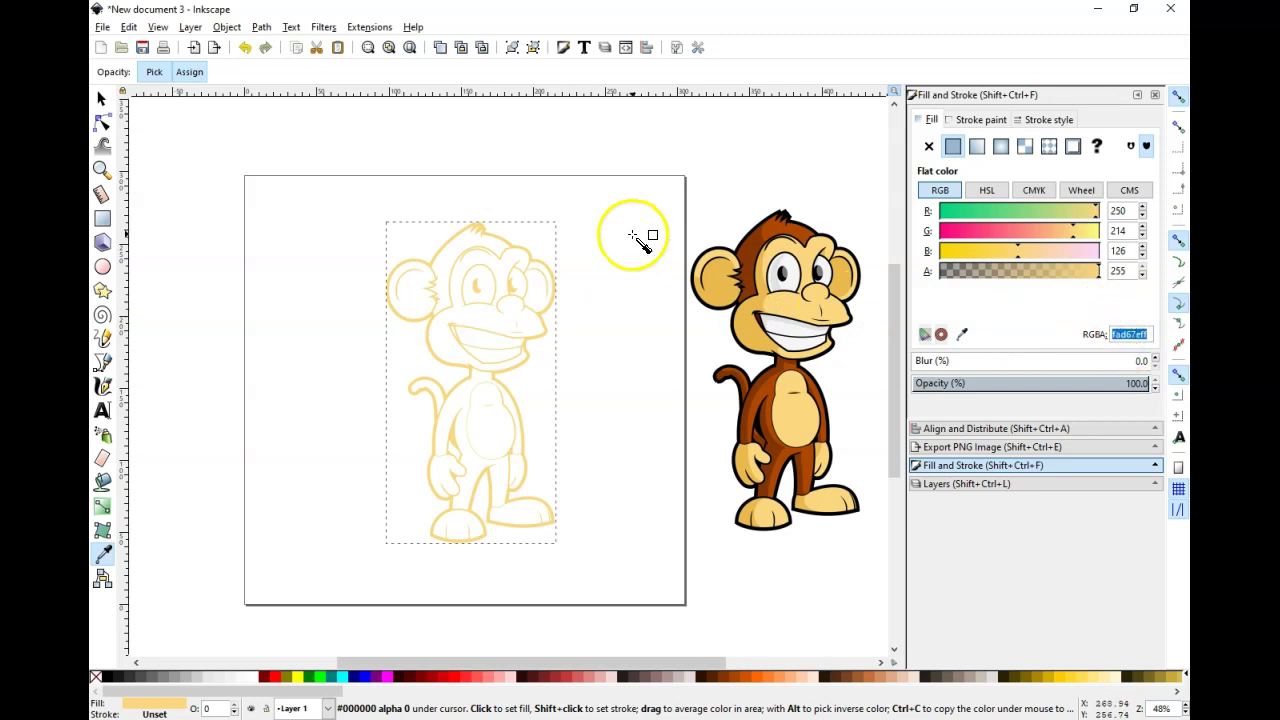
{"action": "key", "text": "ctrl+z"}
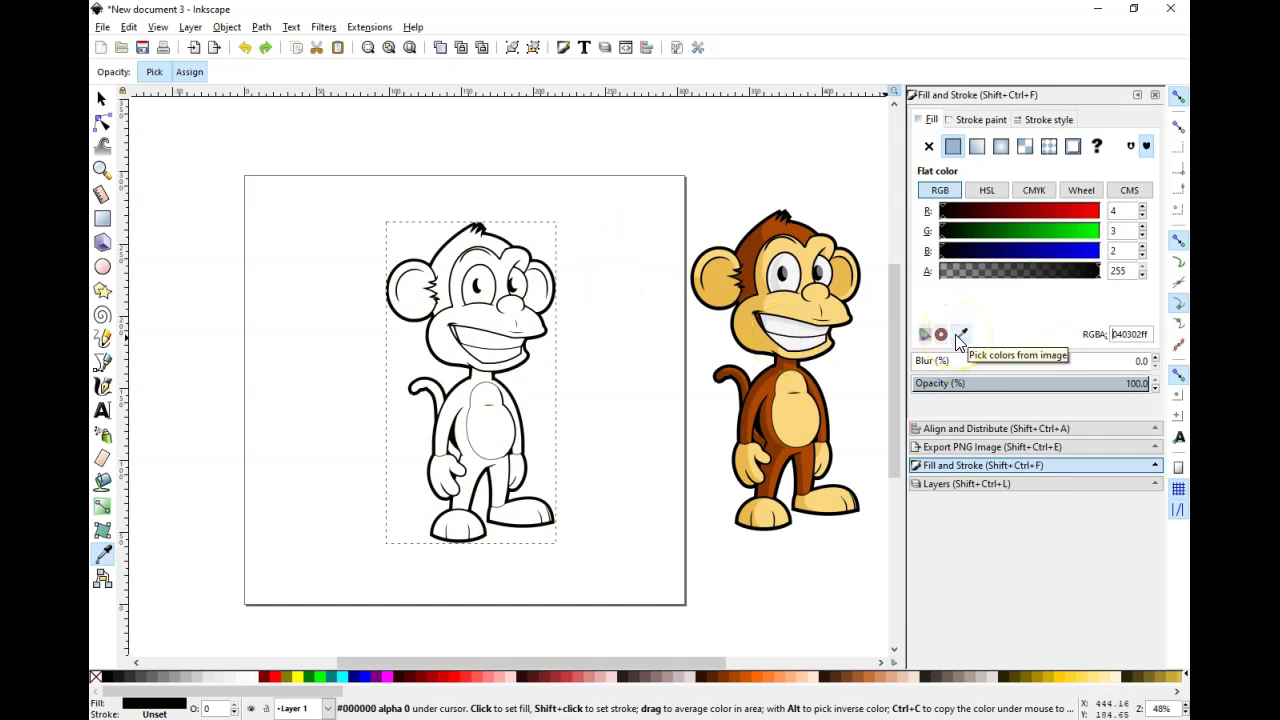
{"action": "left_click", "coordinate": [259, 28]}
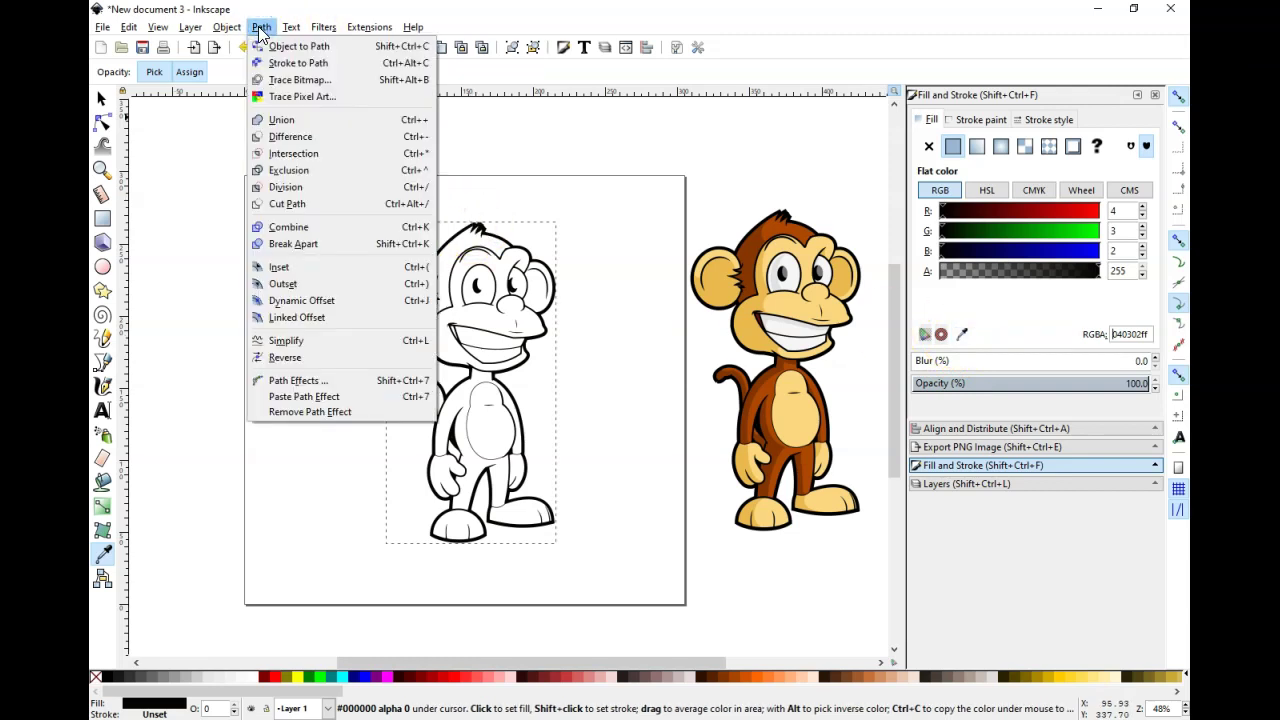
{"action": "left_click", "coordinate": [294, 244]}
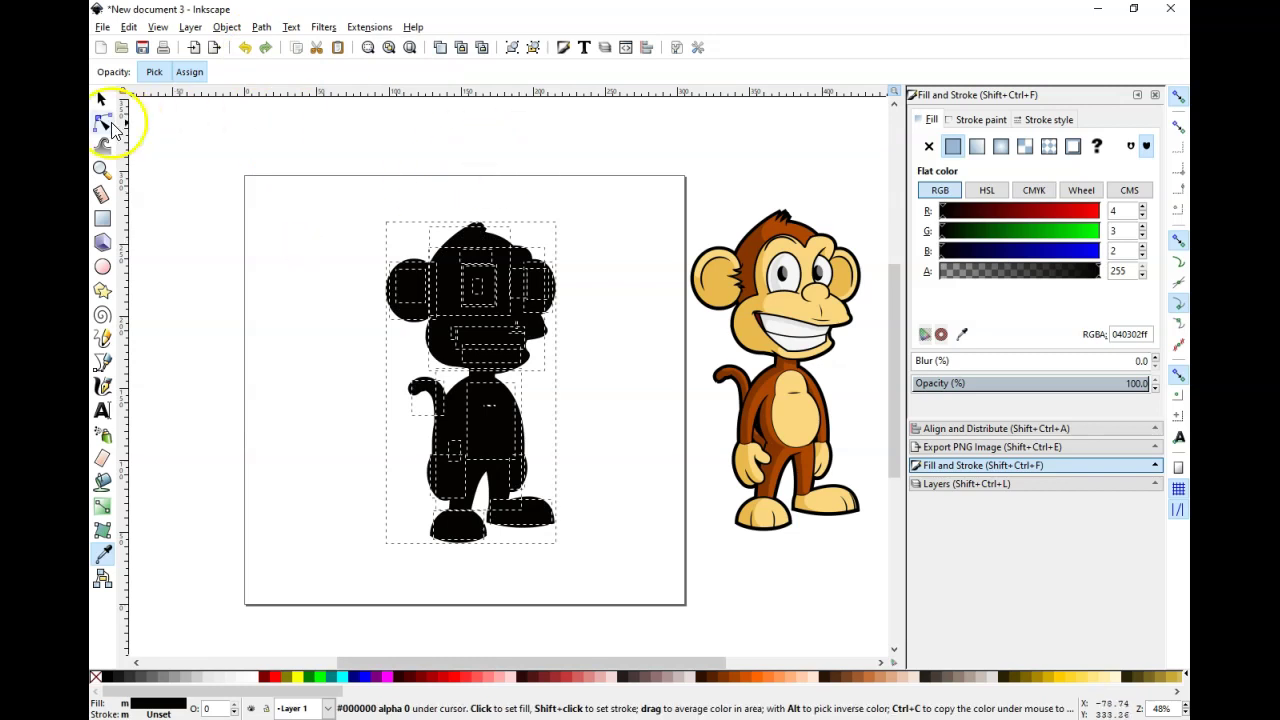
{"action": "left_click", "coordinate": [103, 122]}
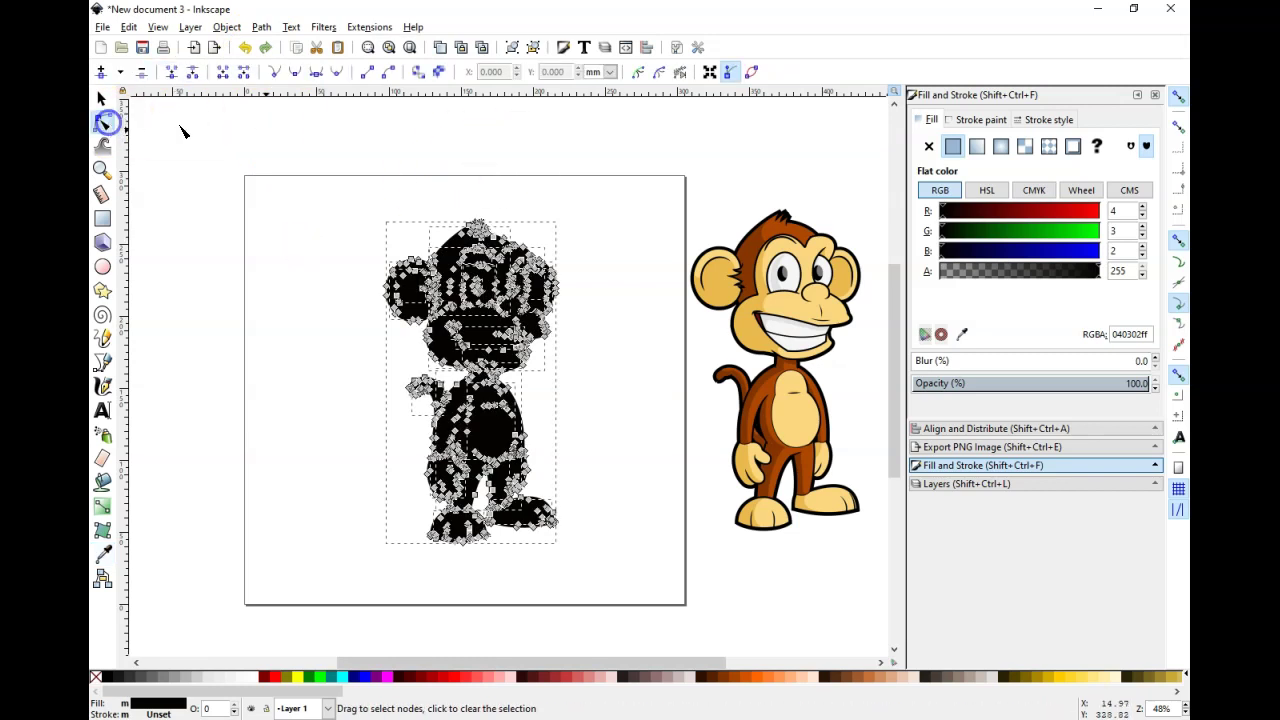
- Fill both ear pieces with the tan picked from the original monkey's face
{"action": "left_click", "coordinate": [368, 146]}
{"action": "left_click", "coordinate": [420, 288]}
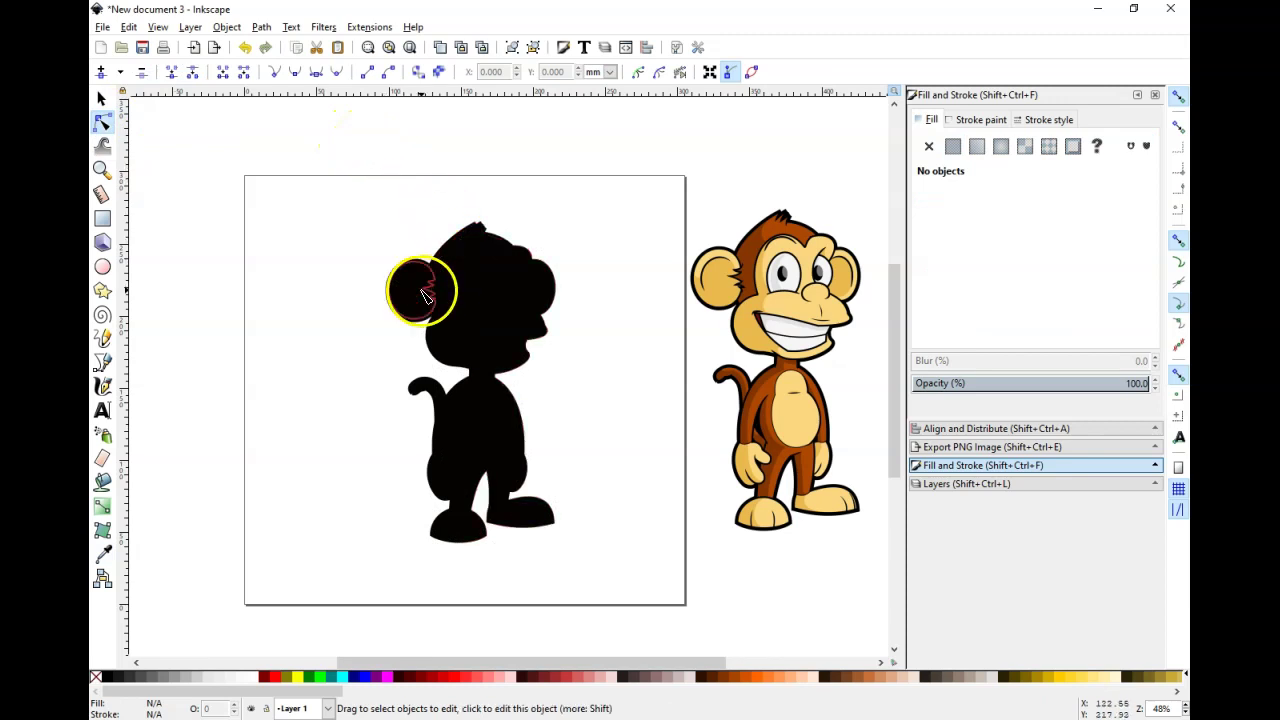
{"action": "left_click", "coordinate": [553, 305]}
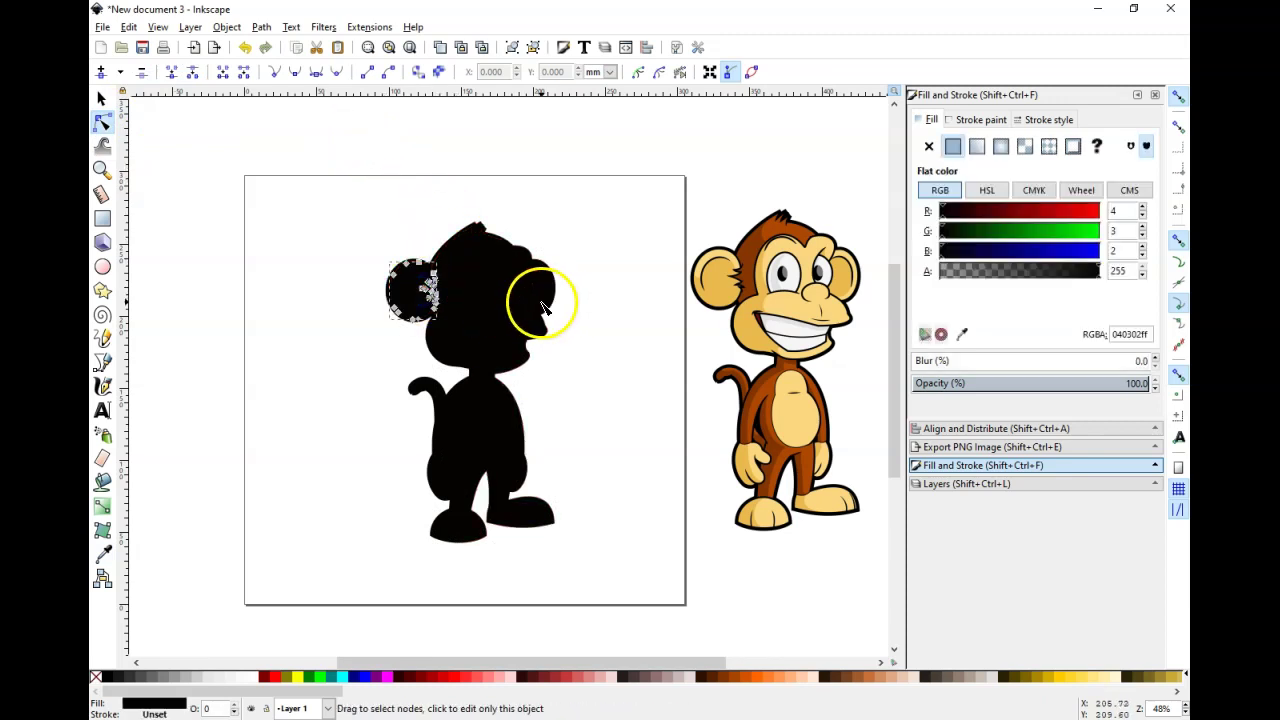
{"action": "left_click", "coordinate": [540, 308]}
{"action": "left_click", "coordinate": [966, 339]}
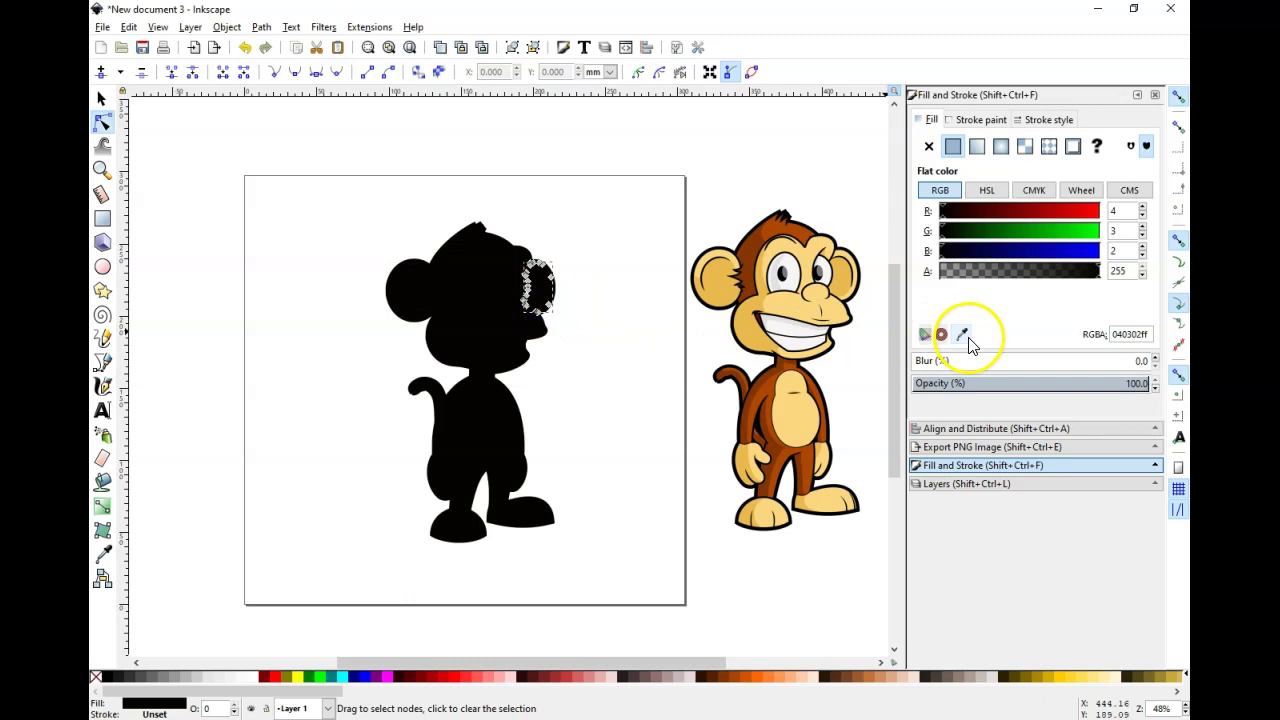
{"action": "left_click", "coordinate": [790, 302]}
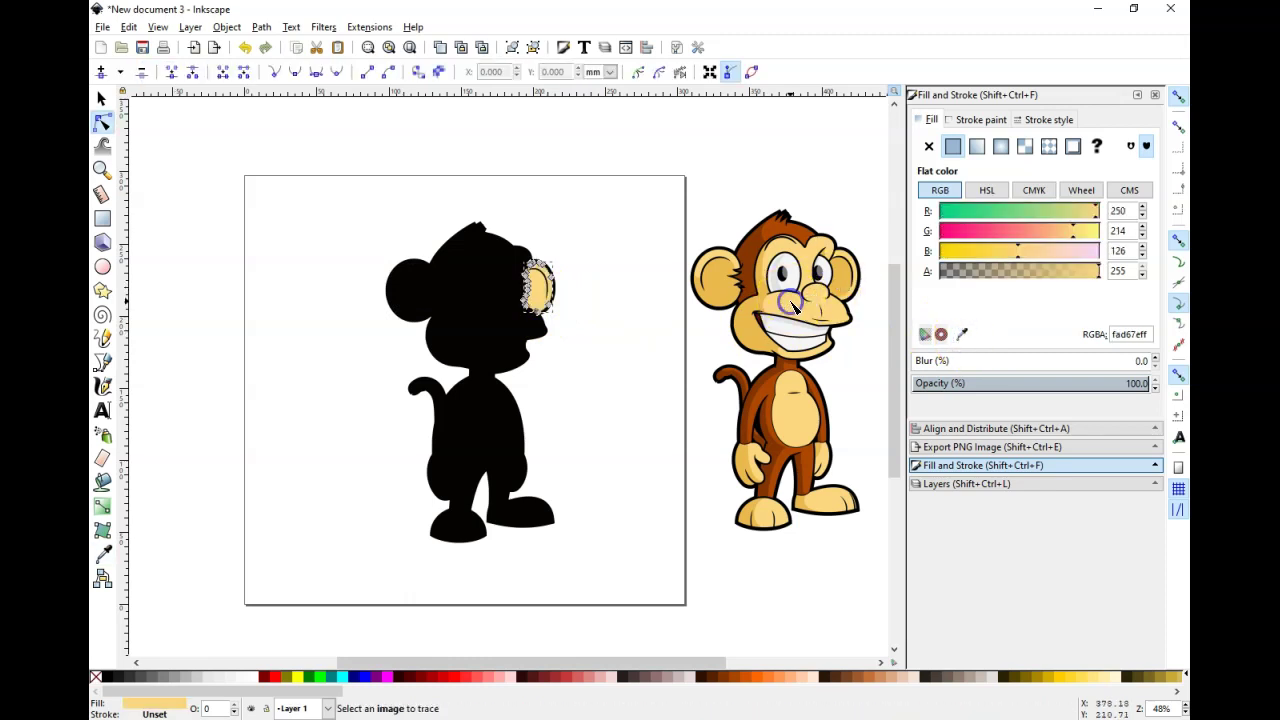
{"action": "left_click", "coordinate": [414, 290]}
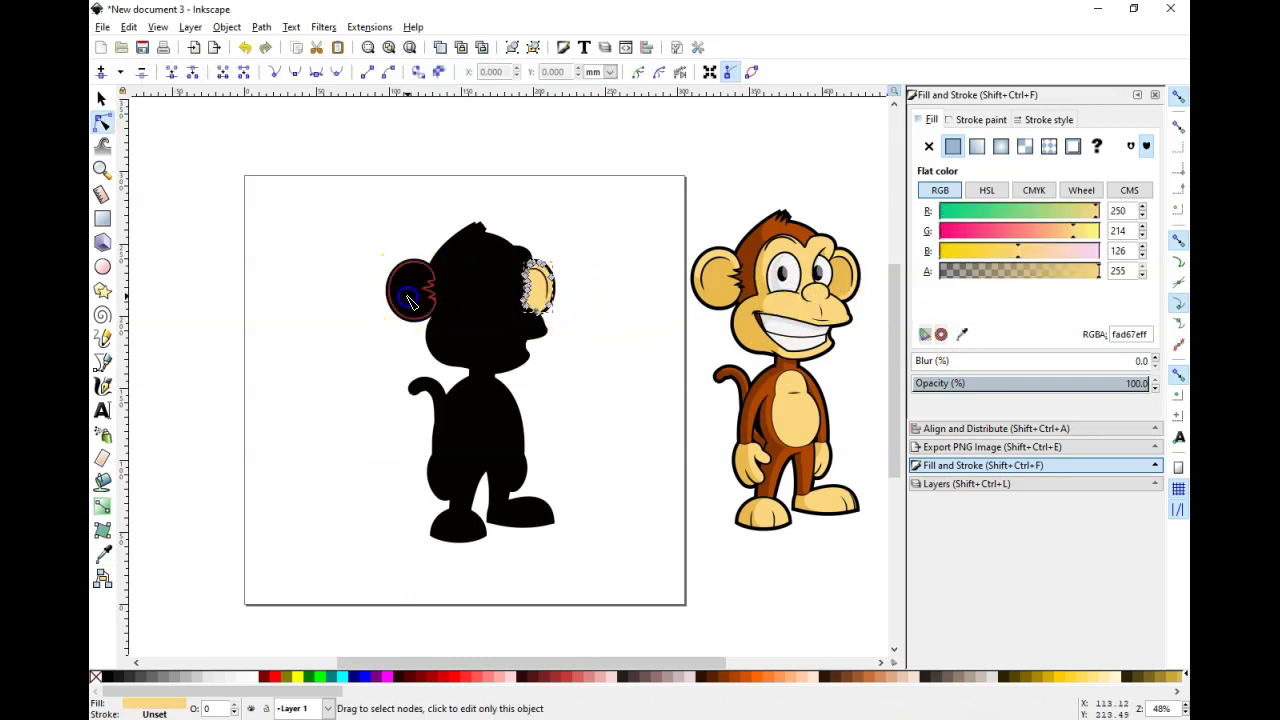
{"action": "left_click", "coordinate": [962, 334]}
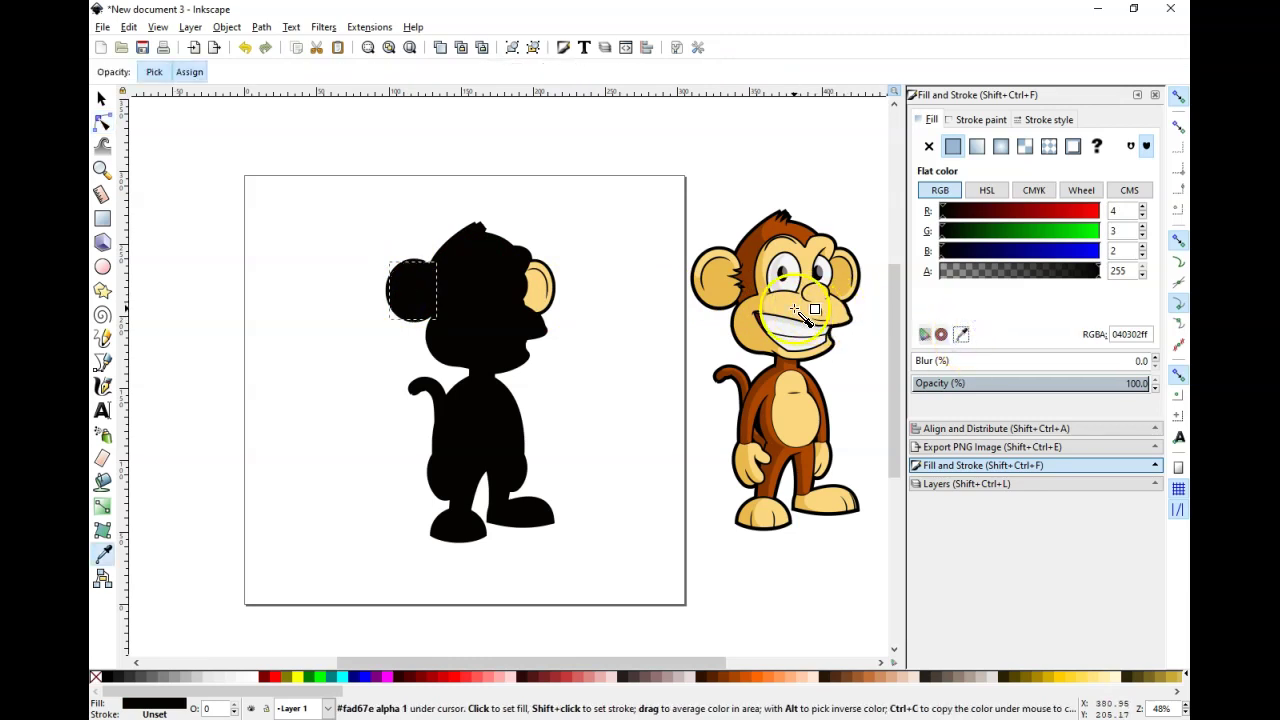
{"action": "left_click", "coordinate": [796, 312]}
- Give both foot pieces the same tan fill
{"action": "left_click", "coordinate": [527, 515]}
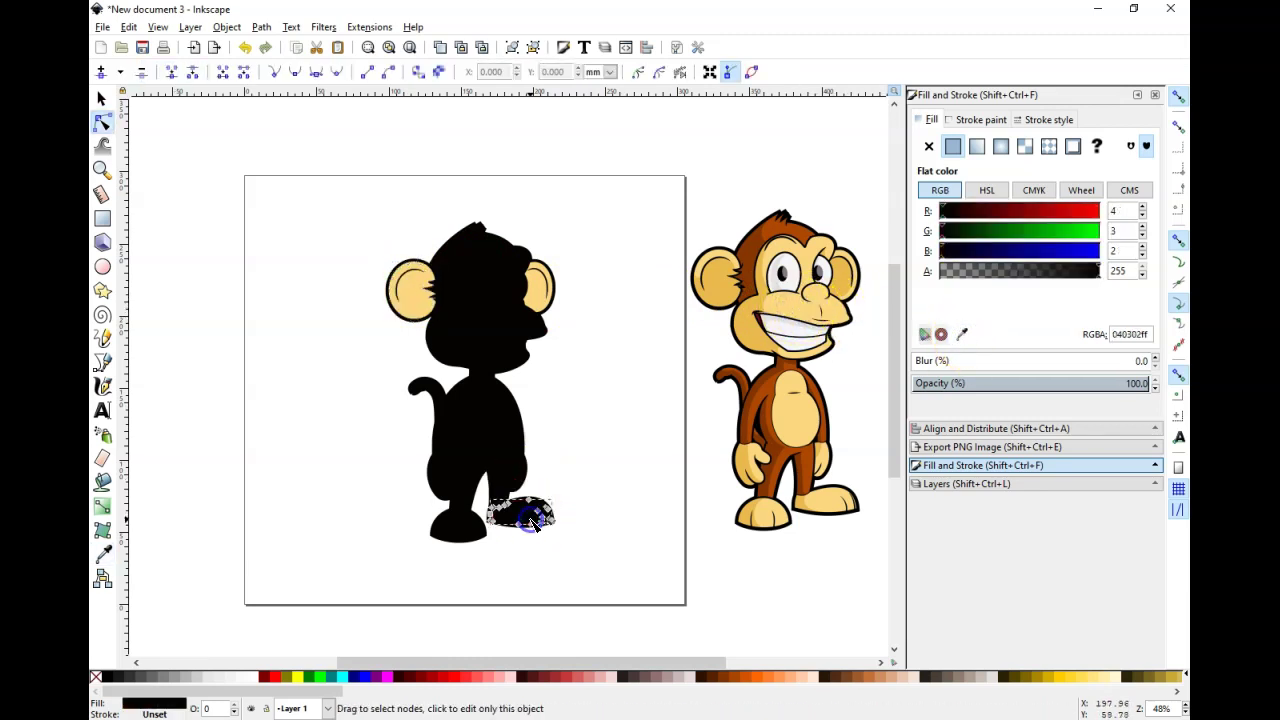
{"action": "left_click", "coordinate": [962, 334]}
{"action": "left_click", "coordinate": [780, 305]}
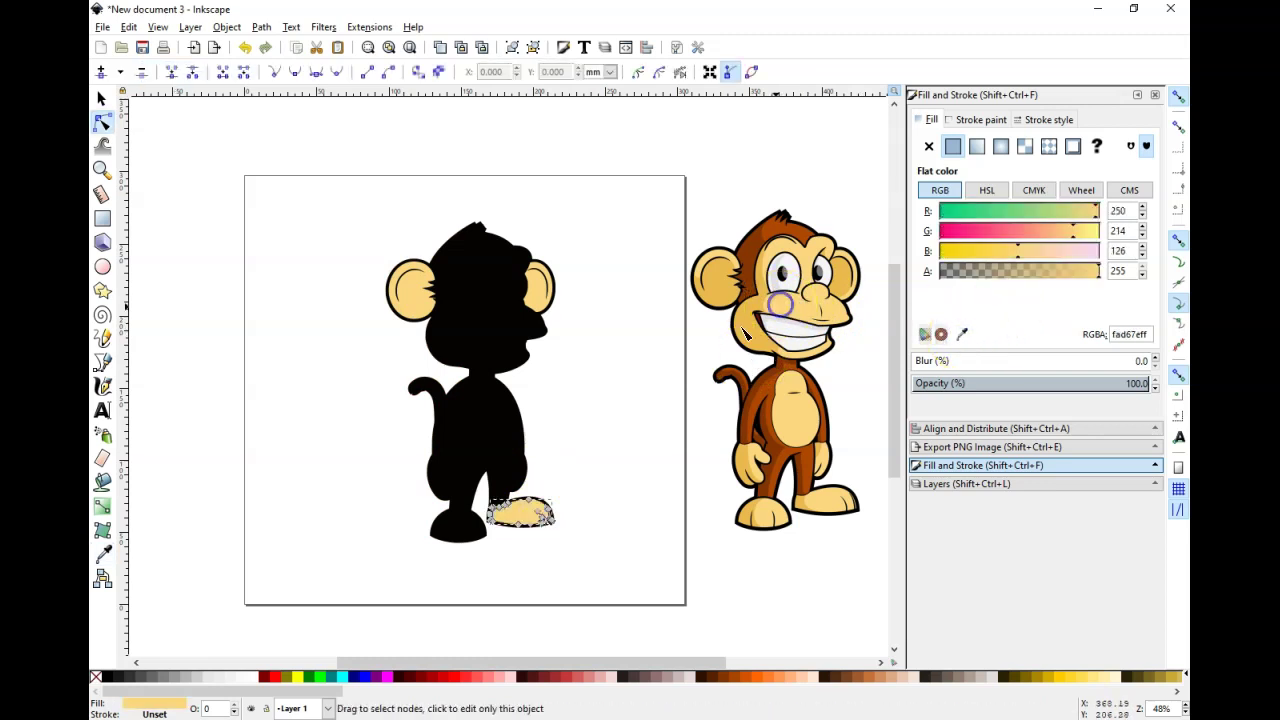
{"action": "left_click", "coordinate": [452, 525]}
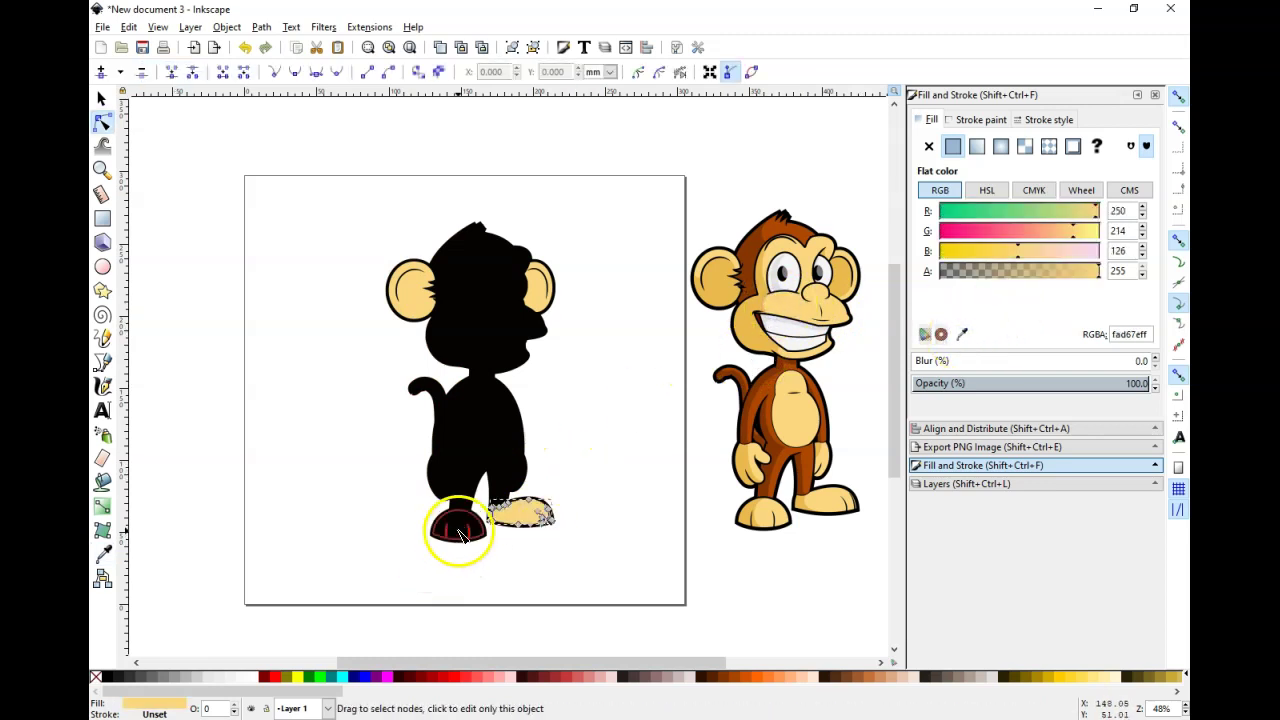
{"action": "left_click", "coordinate": [963, 334]}
{"action": "left_click", "coordinate": [823, 499]}
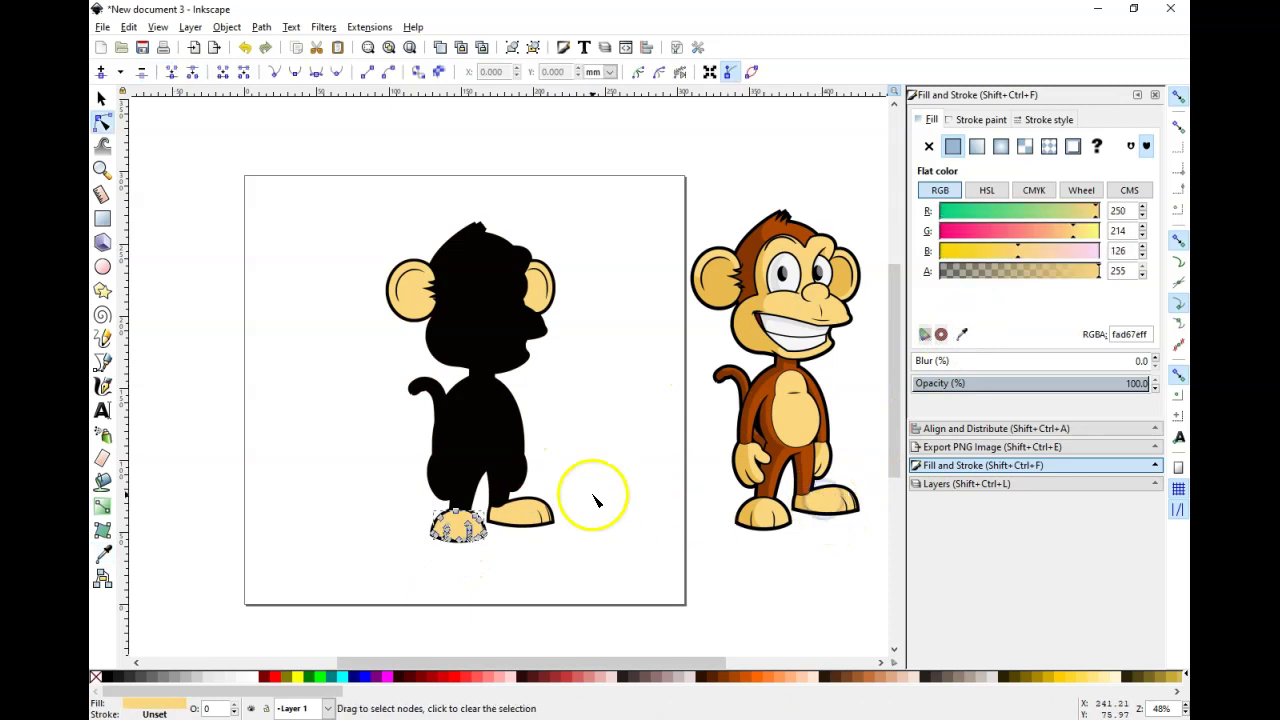
- Fill the leg and head pieces with the belly tan fad67e, then select the torso piece
{"action": "left_click", "coordinate": [515, 476]}
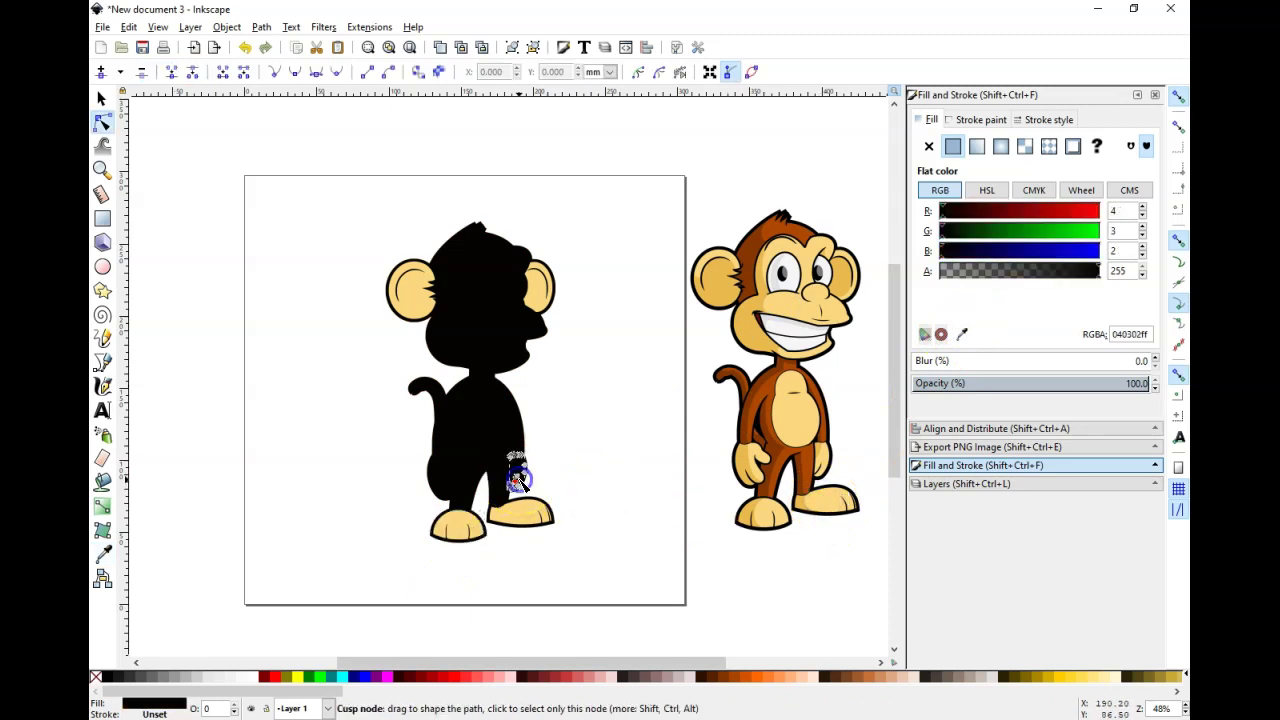
{"action": "left_click", "coordinate": [436, 489], "text": "shift"}
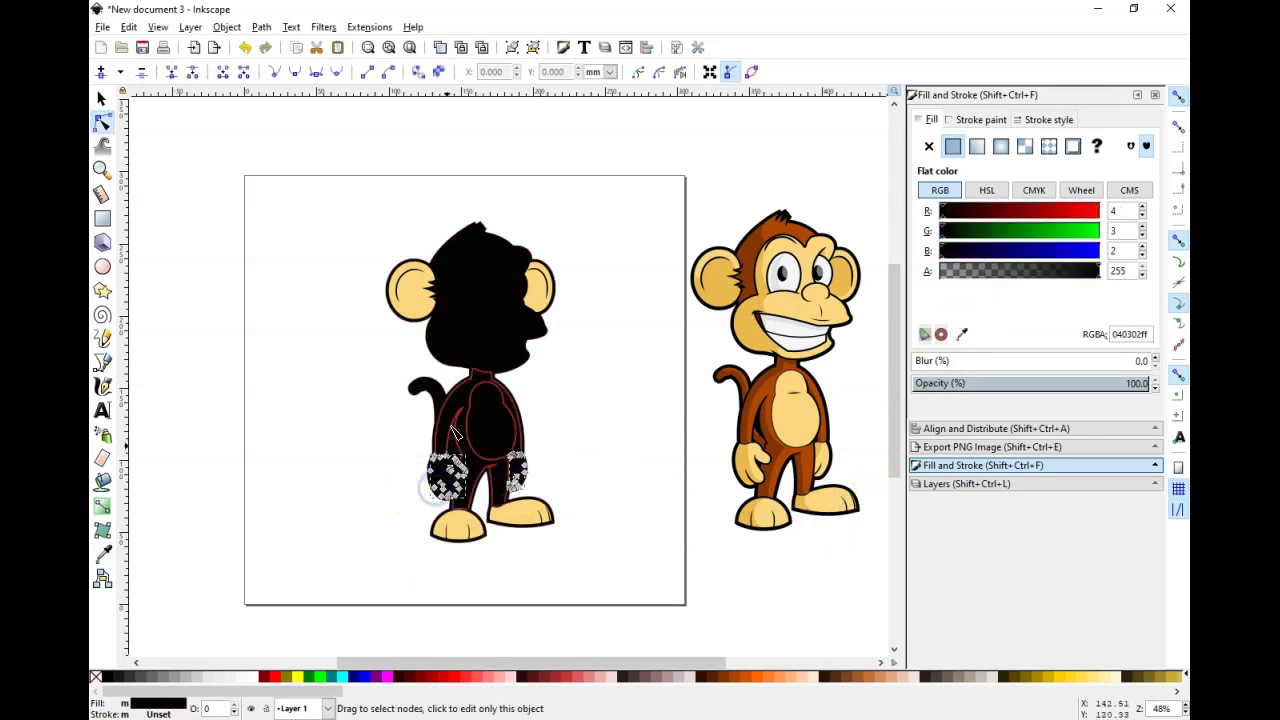
{"action": "left_click", "coordinate": [450, 347], "text": "shift"}
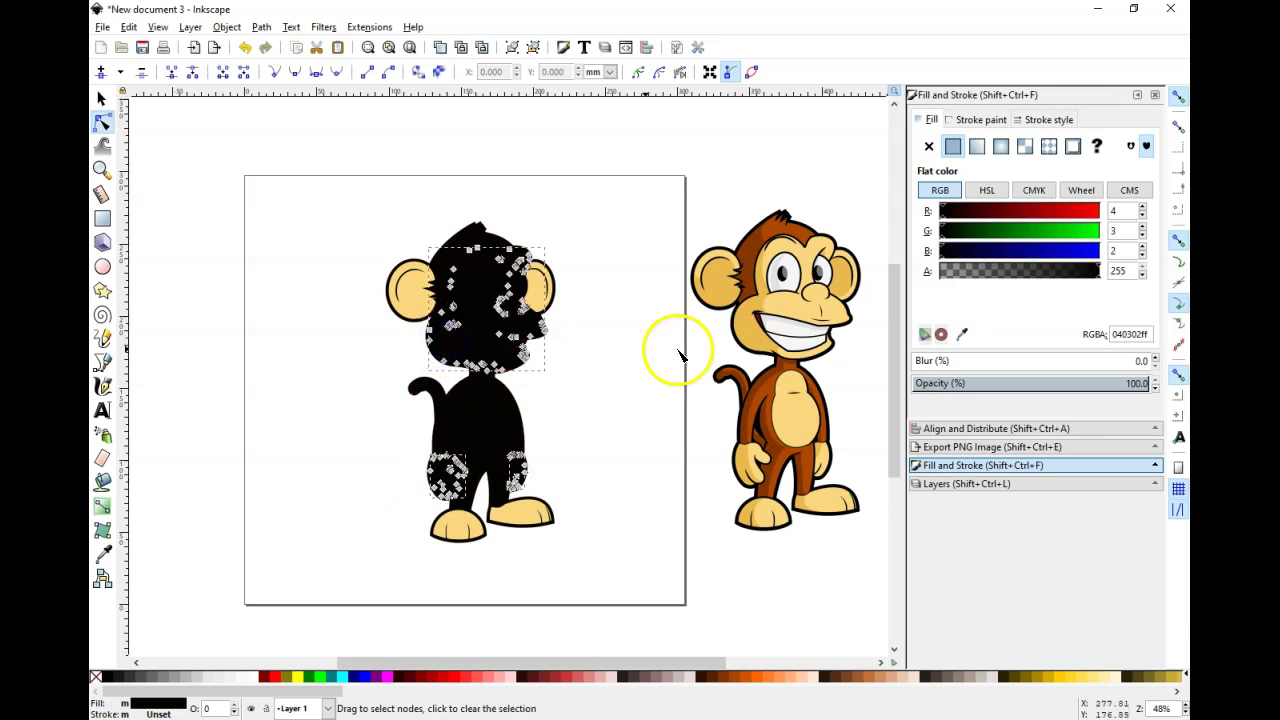
{"action": "left_click", "coordinate": [960, 336]}
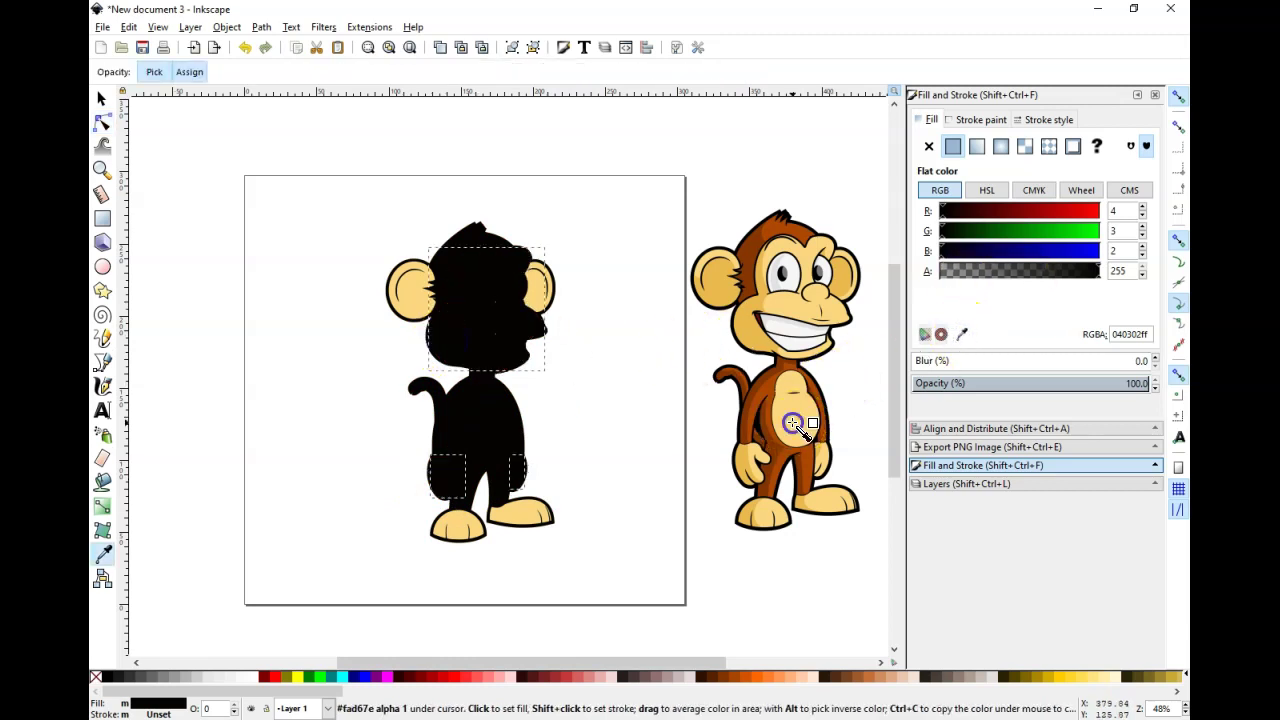
{"action": "left_click", "coordinate": [791, 428]}
{"action": "left_click", "coordinate": [476, 430]}
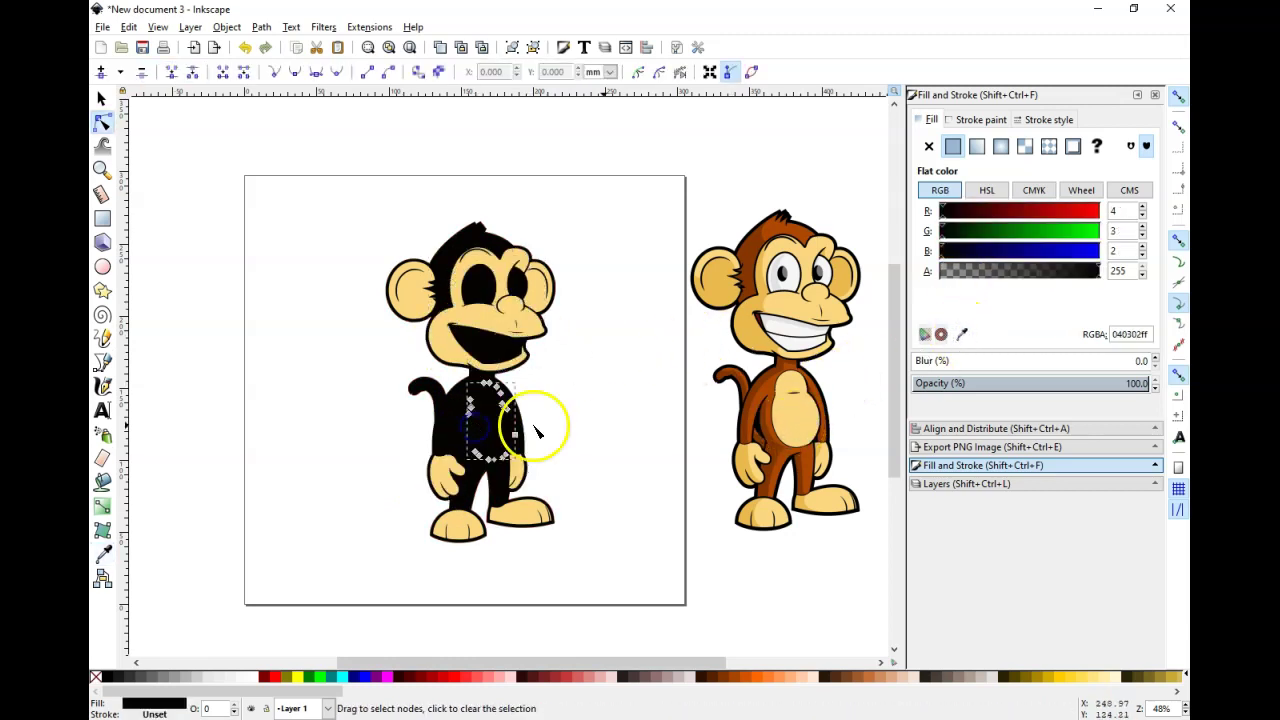
{"action": "left_click", "coordinate": [962, 334]}
- Fill the torso with the original's belly tan, and the eyes and mouth with its teeth white
{"action": "left_click", "coordinate": [803, 424]}
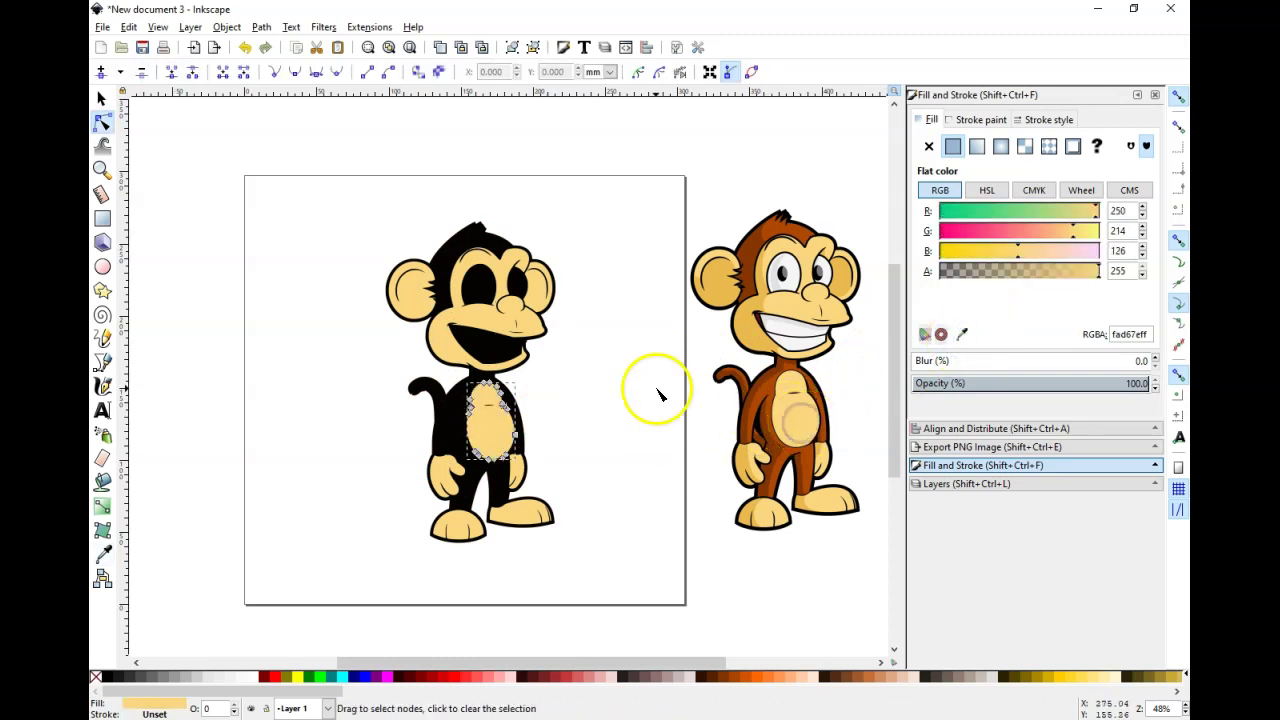
{"action": "left_click", "coordinate": [490, 295]}
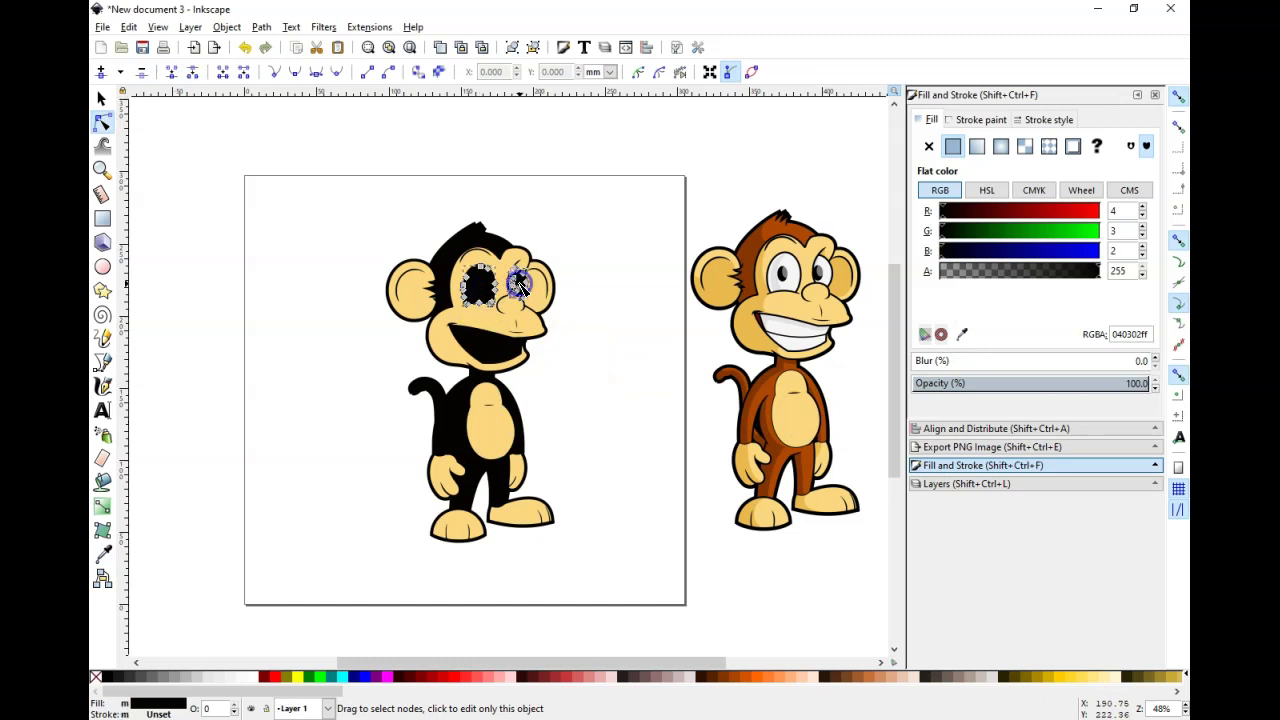
{"action": "left_click", "coordinate": [962, 334]}
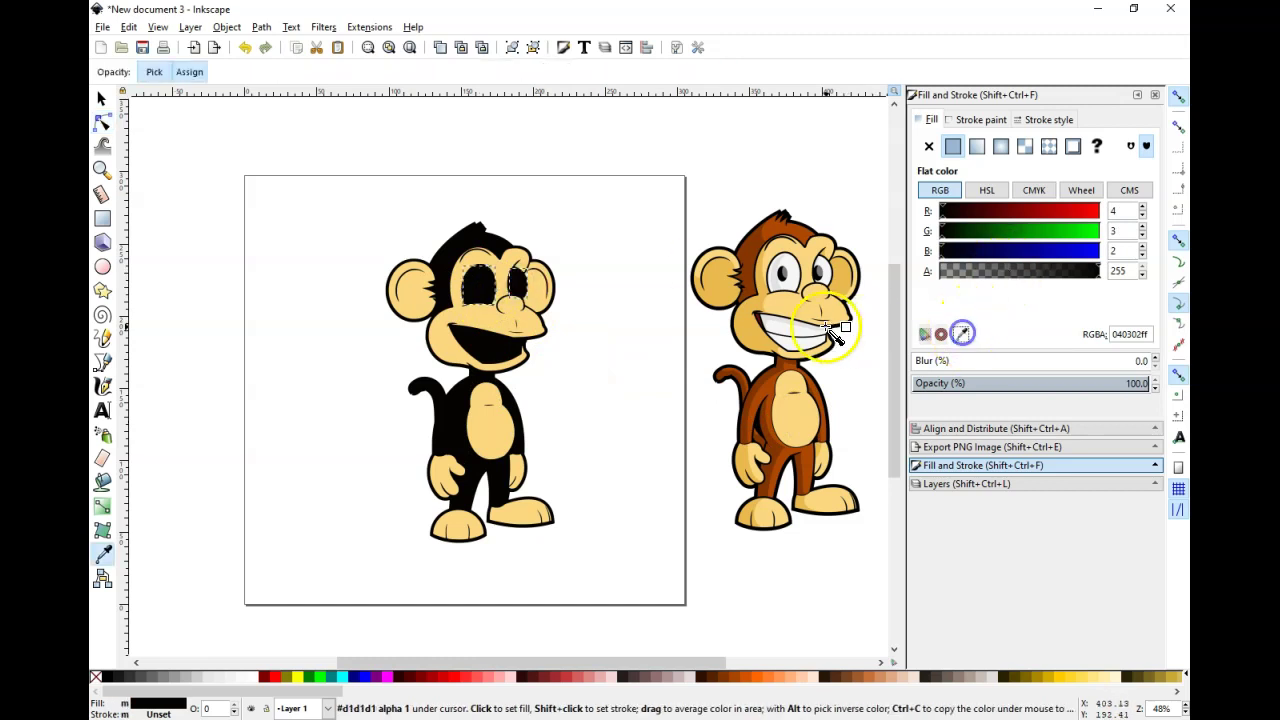
{"action": "left_click", "coordinate": [790, 330]}
{"action": "left_click", "coordinate": [505, 340]}
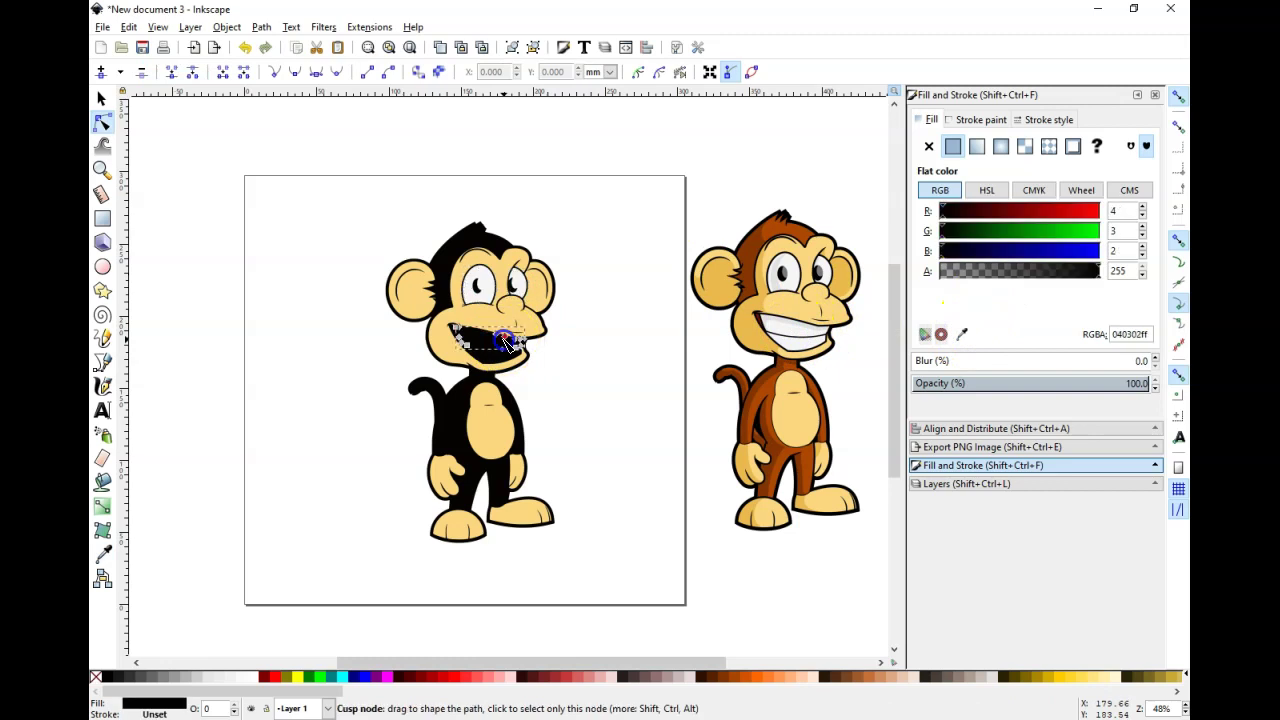
{"action": "left_click", "coordinate": [963, 334]}
{"action": "left_click", "coordinate": [797, 334]}
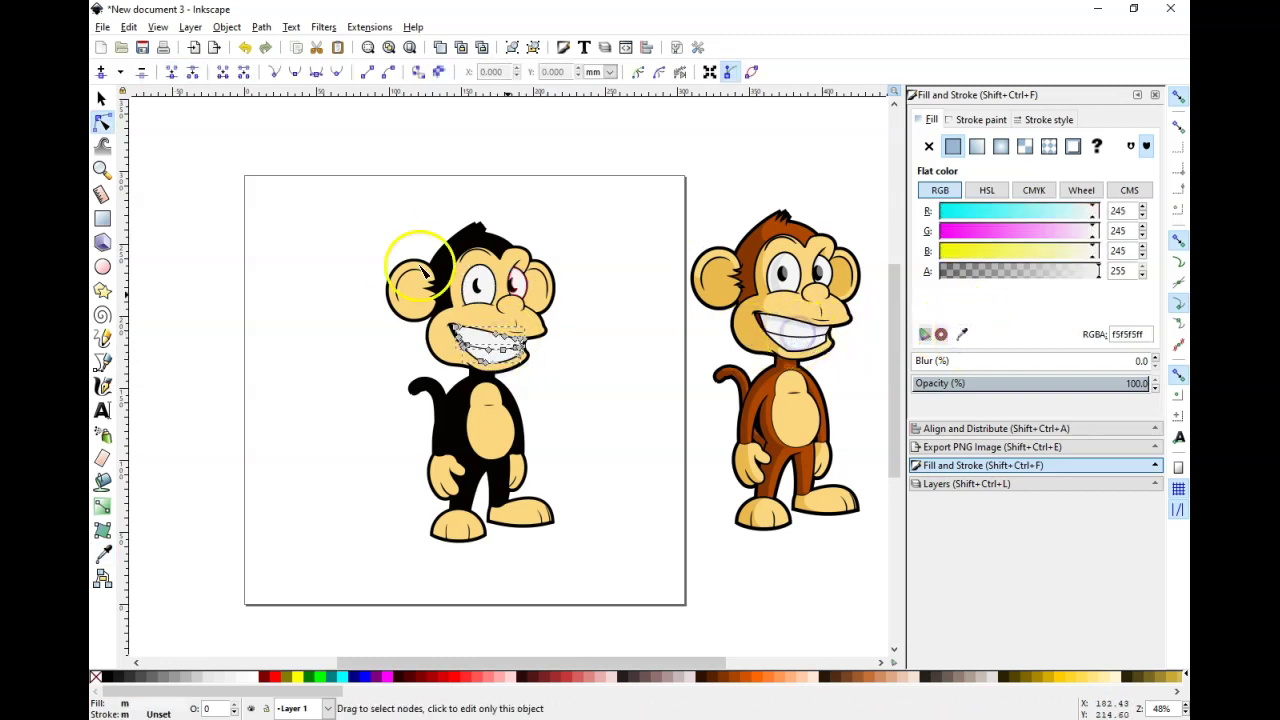
- Fill the hair and body together with the original monkey's brown ae4600
{"action": "left_click", "coordinate": [418, 245]}
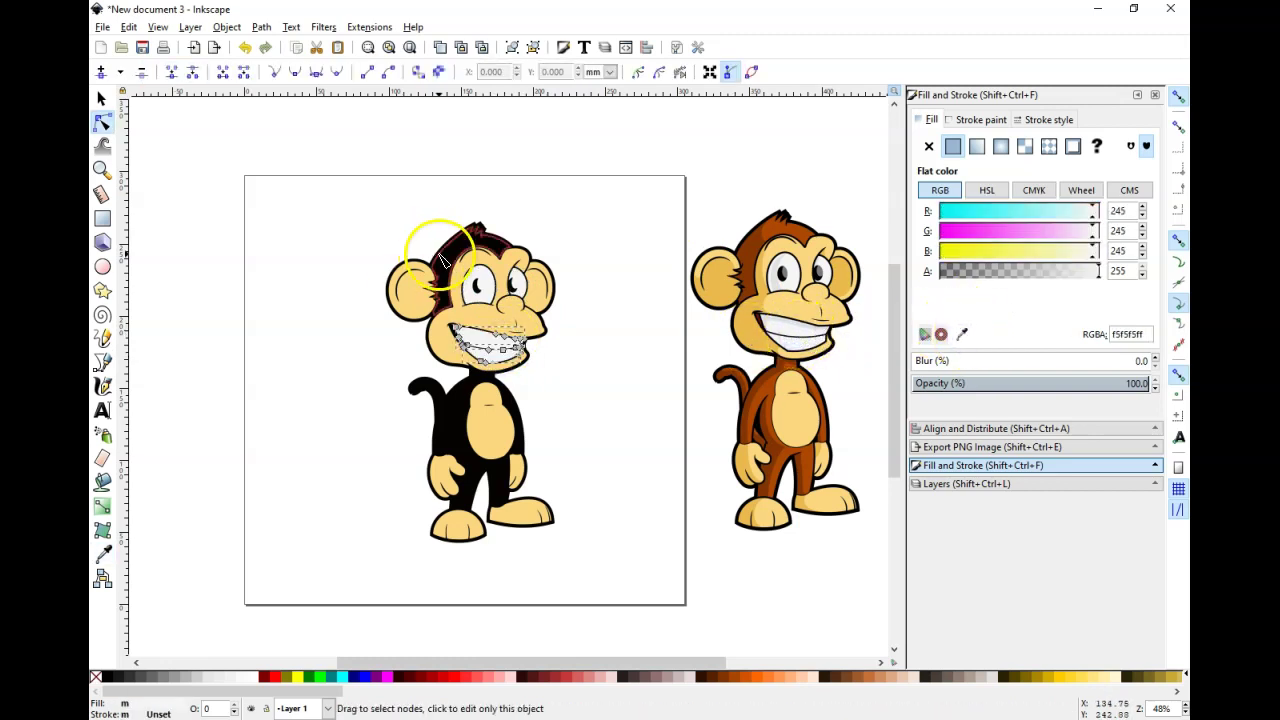
{"action": "left_click", "coordinate": [462, 398], "text": "shift"}
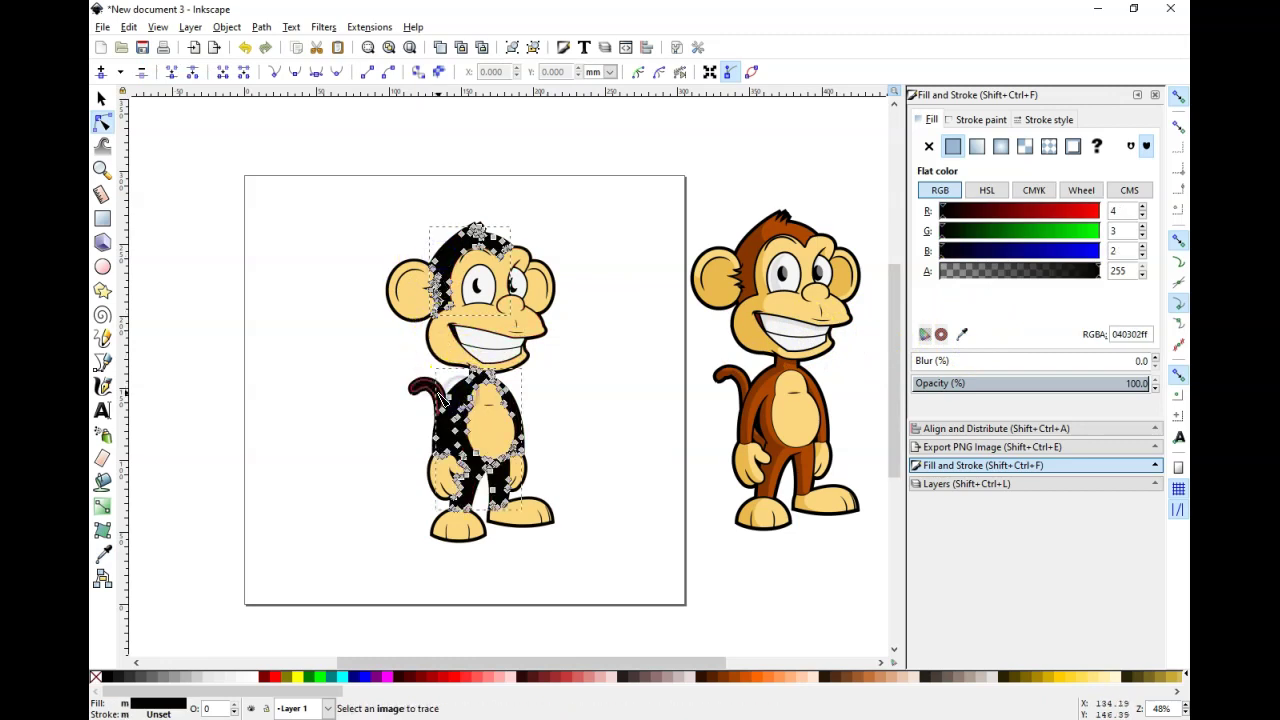
{"action": "left_click", "coordinate": [962, 334]}
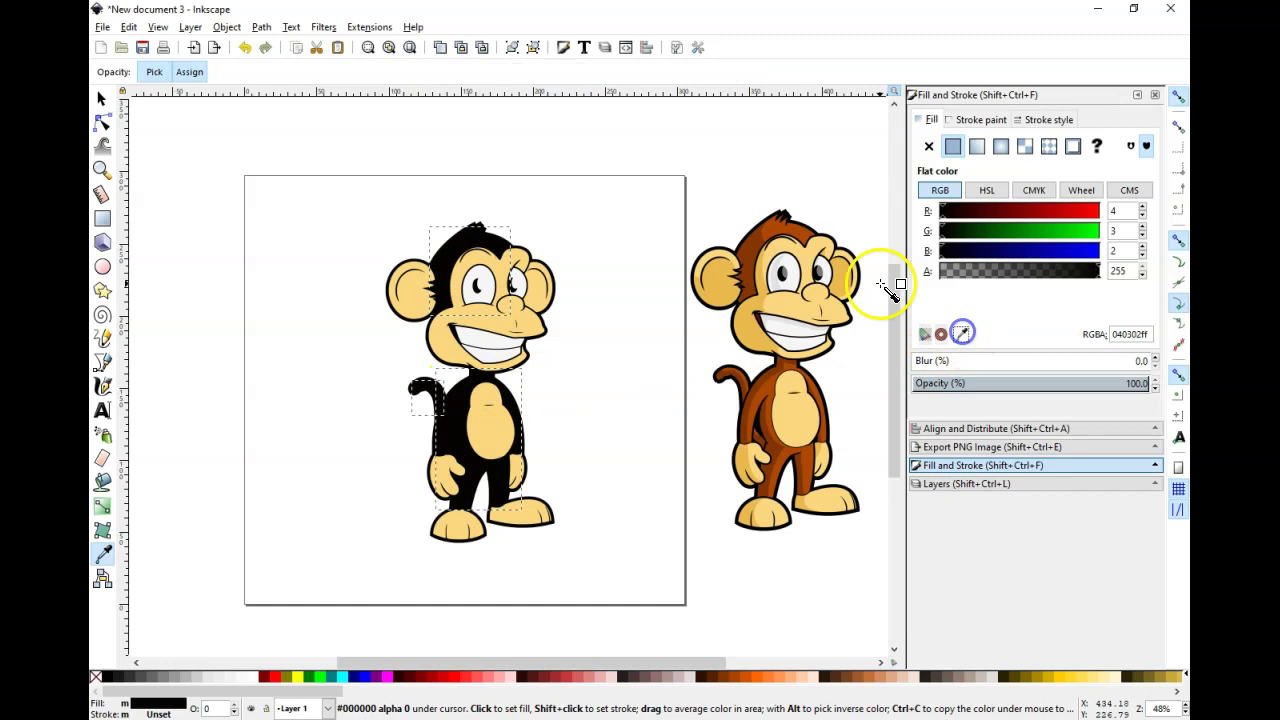
{"action": "left_click", "coordinate": [780, 235]}
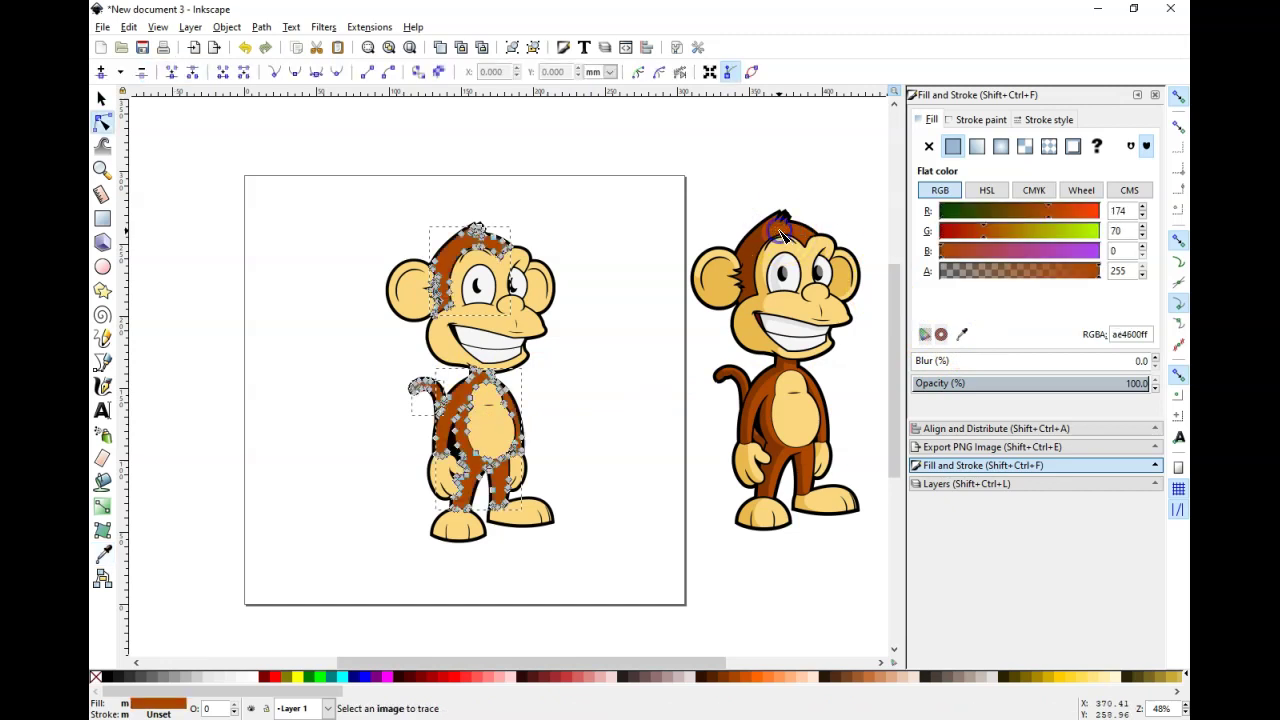
{"action": "left_click", "coordinate": [449, 452]}
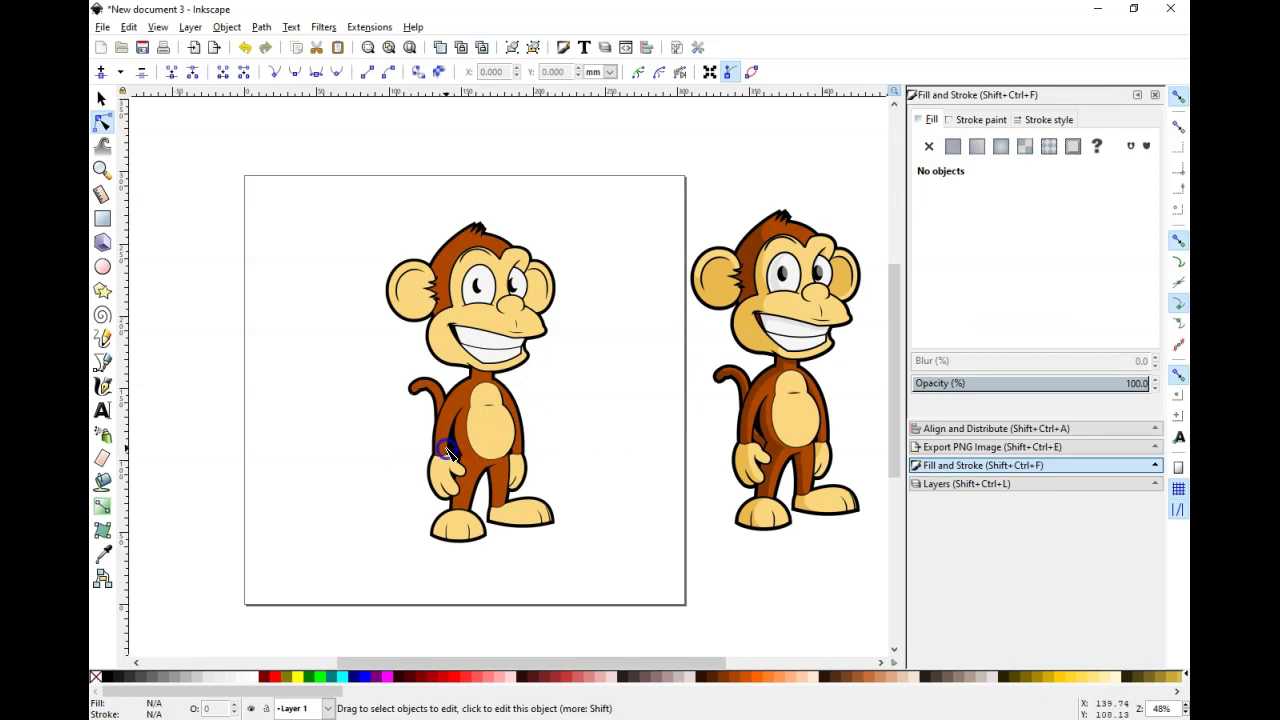
- Fill the small black arm piece with the original monkey's brown
{"action": "left_click", "coordinate": [449, 452]}
{"action": "left_click", "coordinate": [964, 336]}
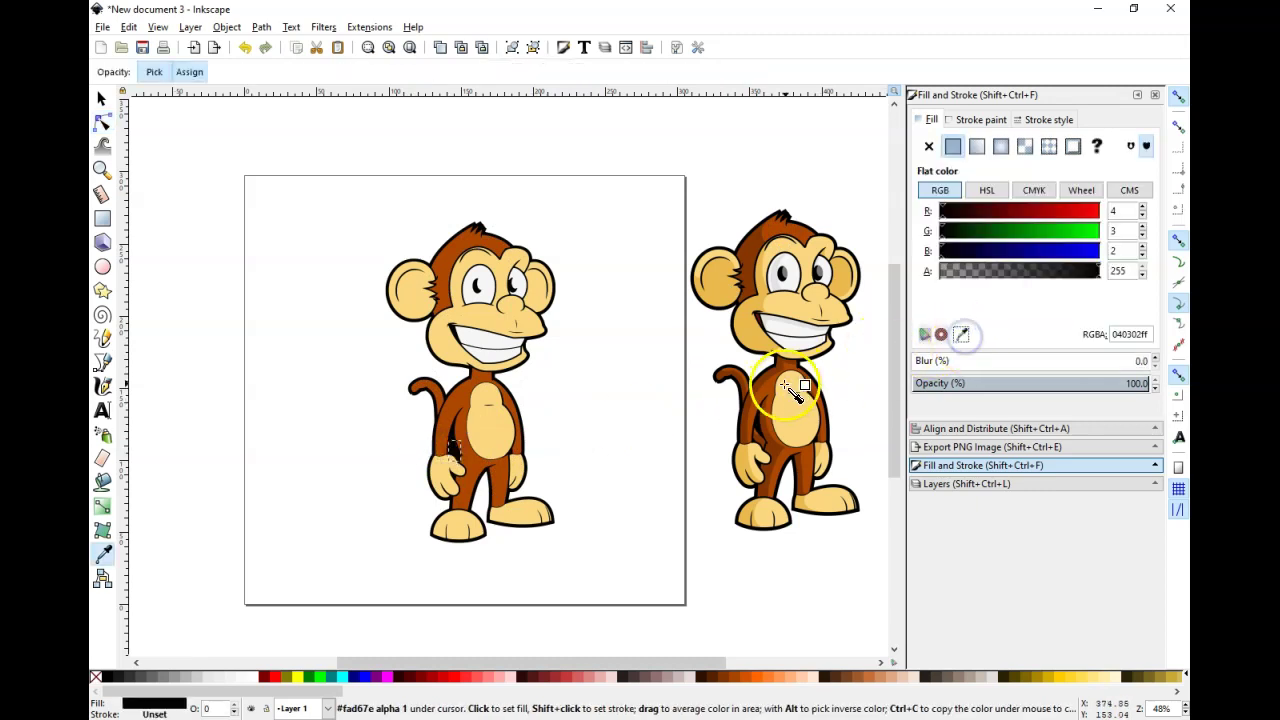
{"action": "left_click", "coordinate": [772, 385]}
{"action": "key", "text": "n"}
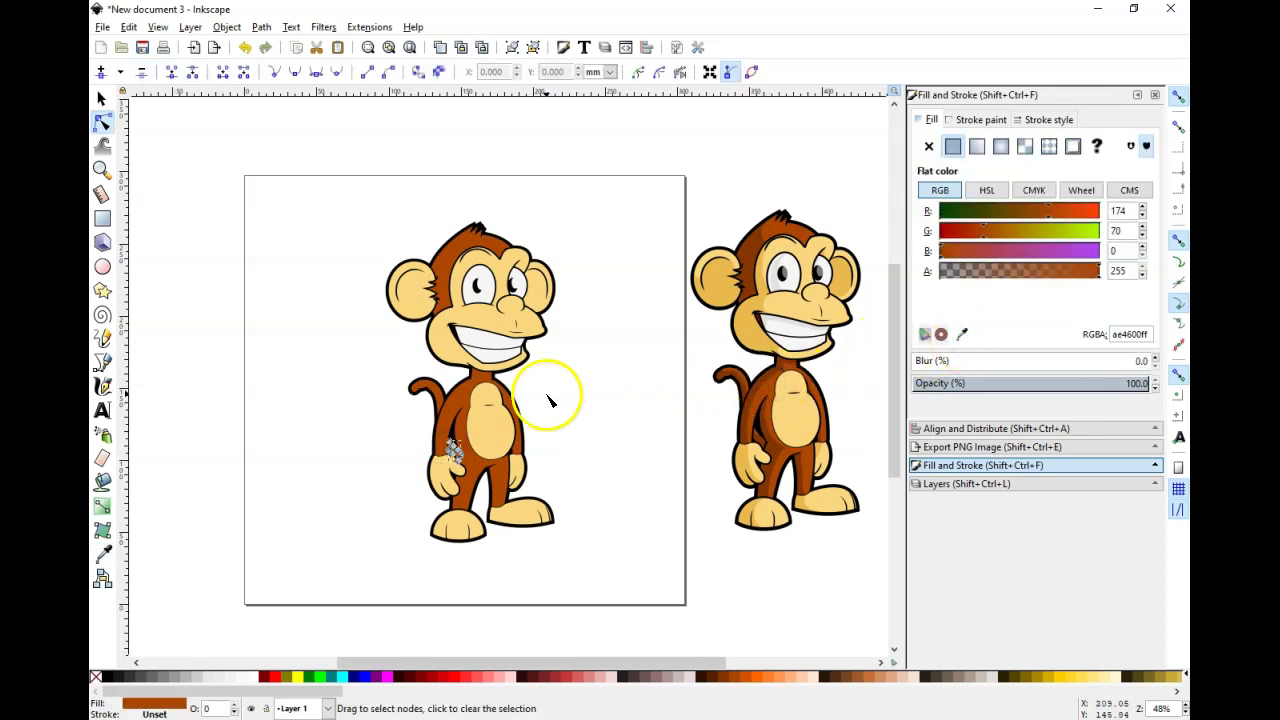
{"action": "left_click", "coordinate": [577, 394]}
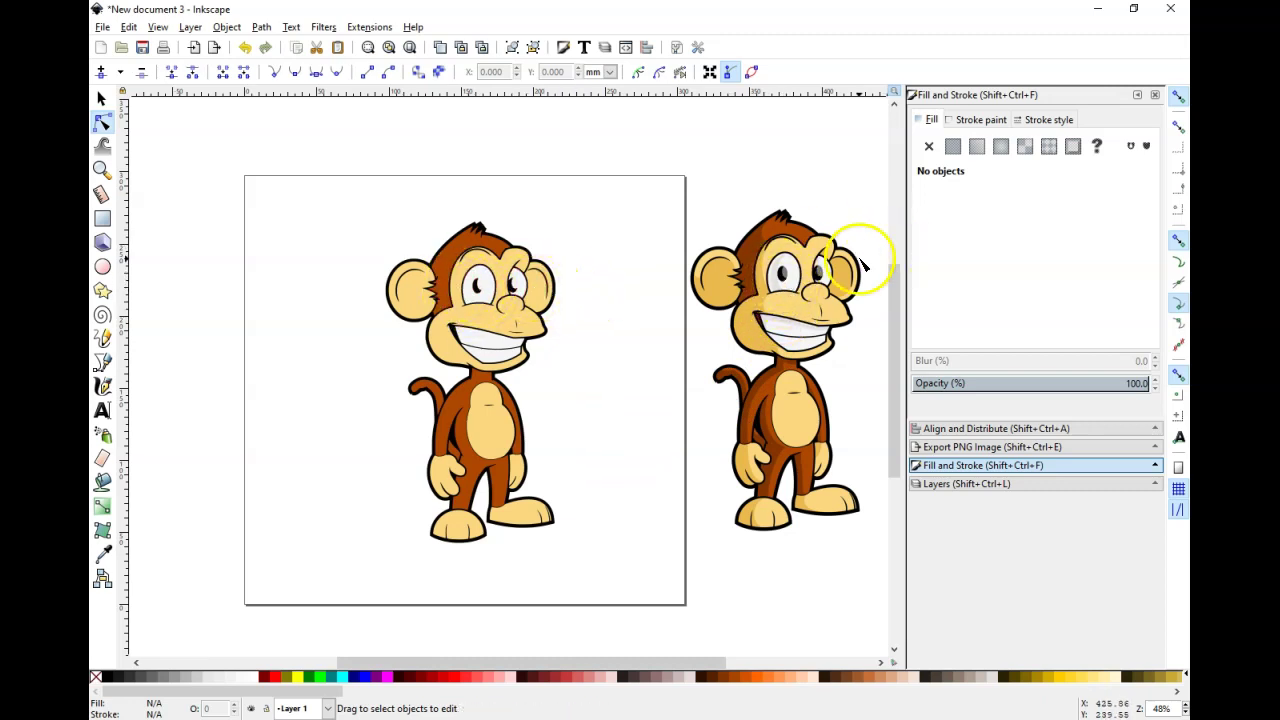
- Delete the original colour monkey image, then box-select all the traced monkey's pieces
{"action": "left_click", "coordinate": [797, 276]}
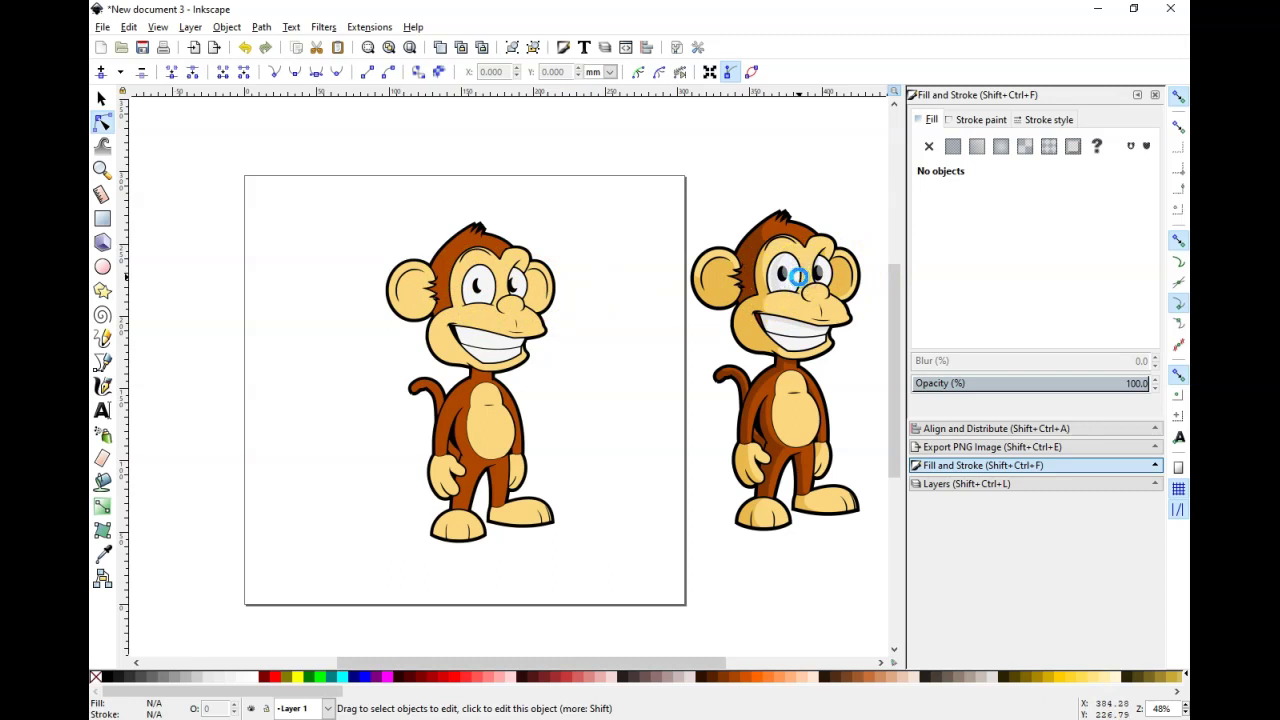
{"action": "left_click", "coordinate": [797, 276]}
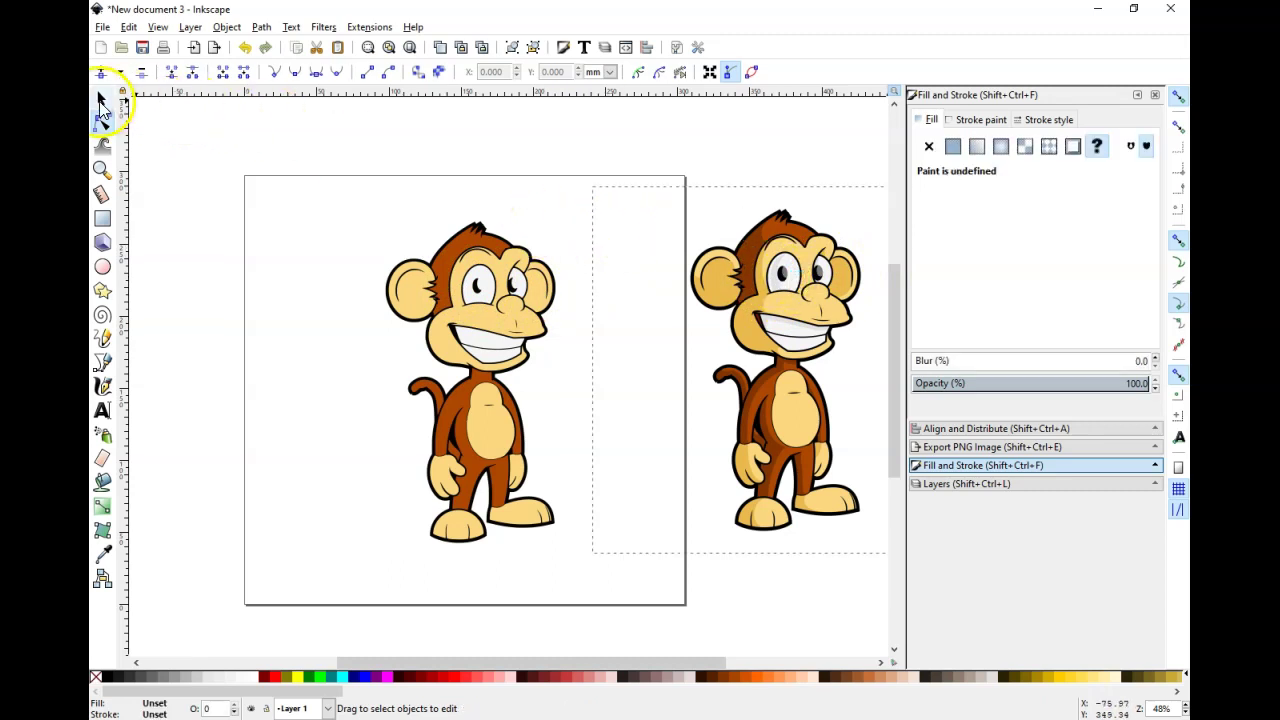
{"action": "left_click", "coordinate": [101, 98]}
{"action": "key", "text": "Delete"}
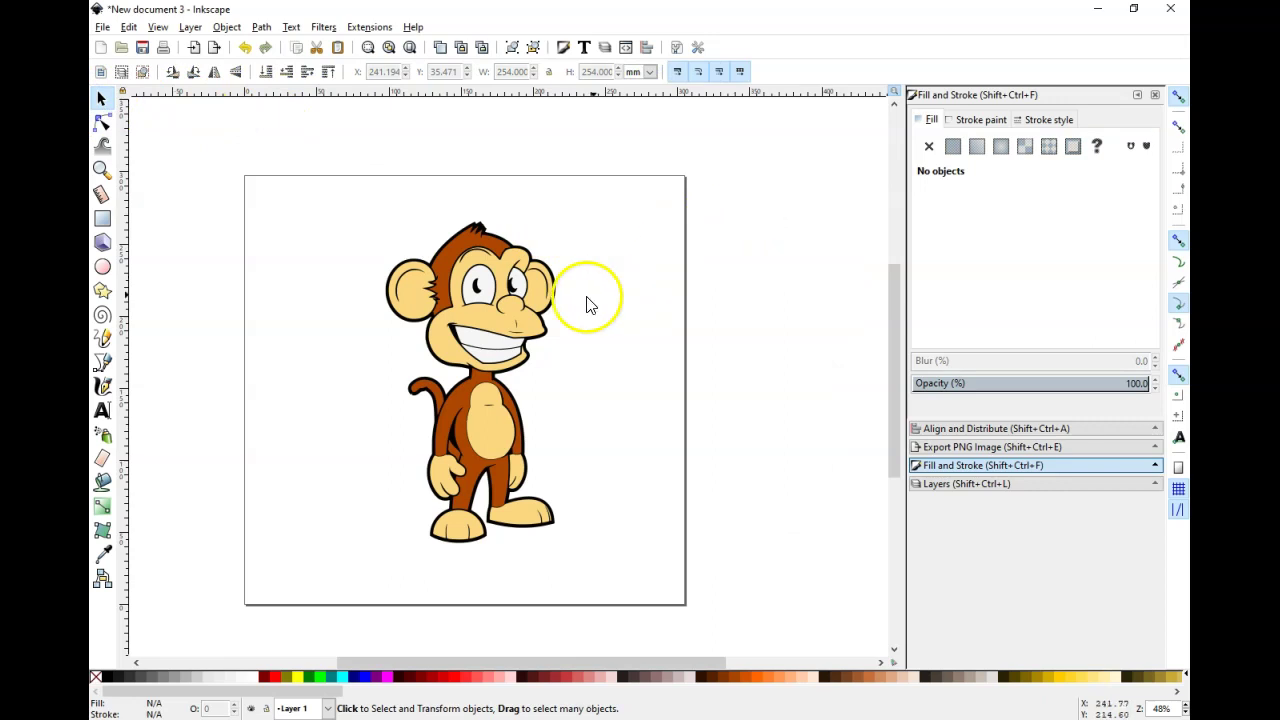
{"action": "mouse_move", "coordinate": [312, 163]}
{"action": "left_mouse_down"}
{"action": "mouse_move", "coordinate": [586, 400]}
{"action": "mouse_move", "coordinate": [714, 597]}
{"action": "left_mouse_up"}
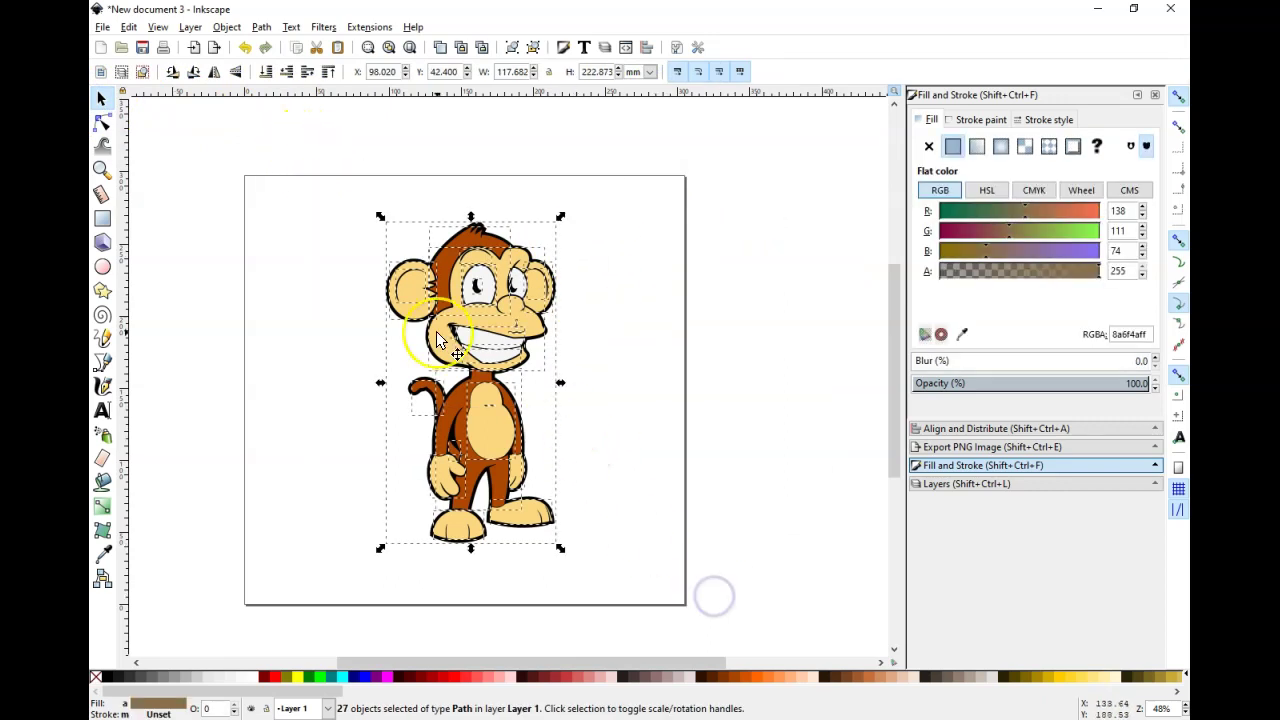
{"action": "left_click", "coordinate": [657, 297]}
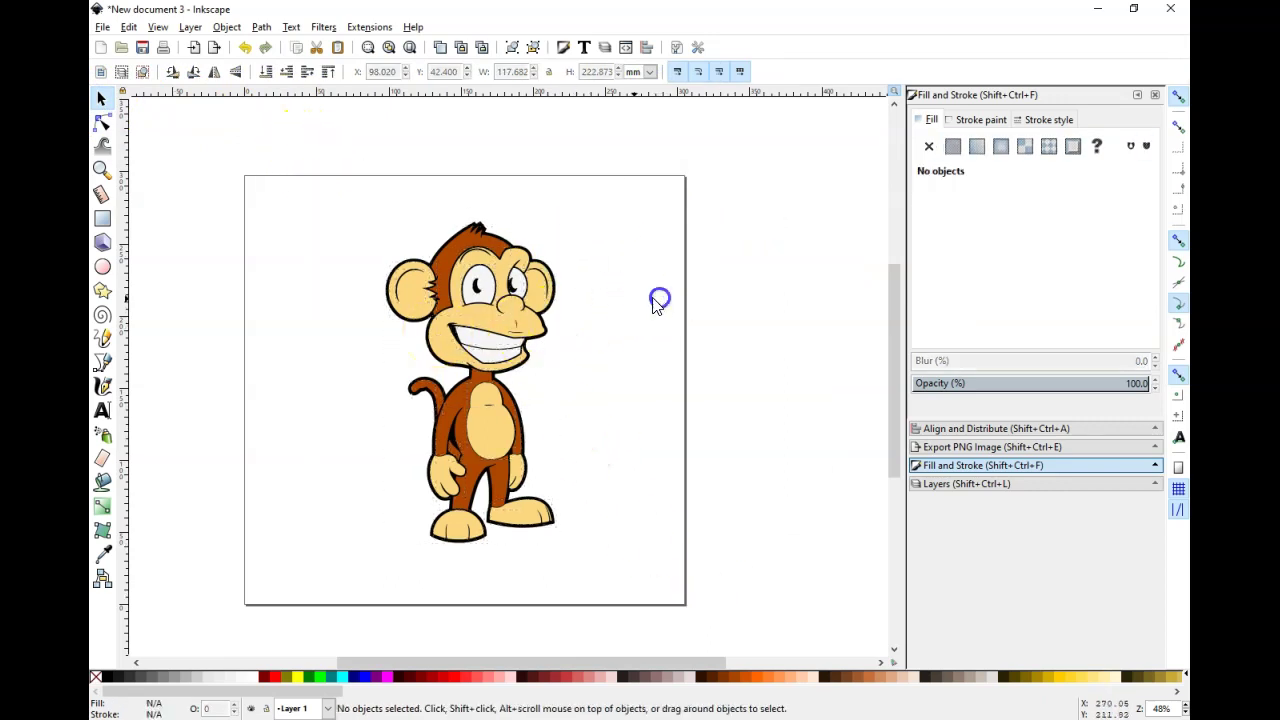
{"action": "left_click_drag", "start_coordinate": [481, 224], "coordinate": [476, 216]}
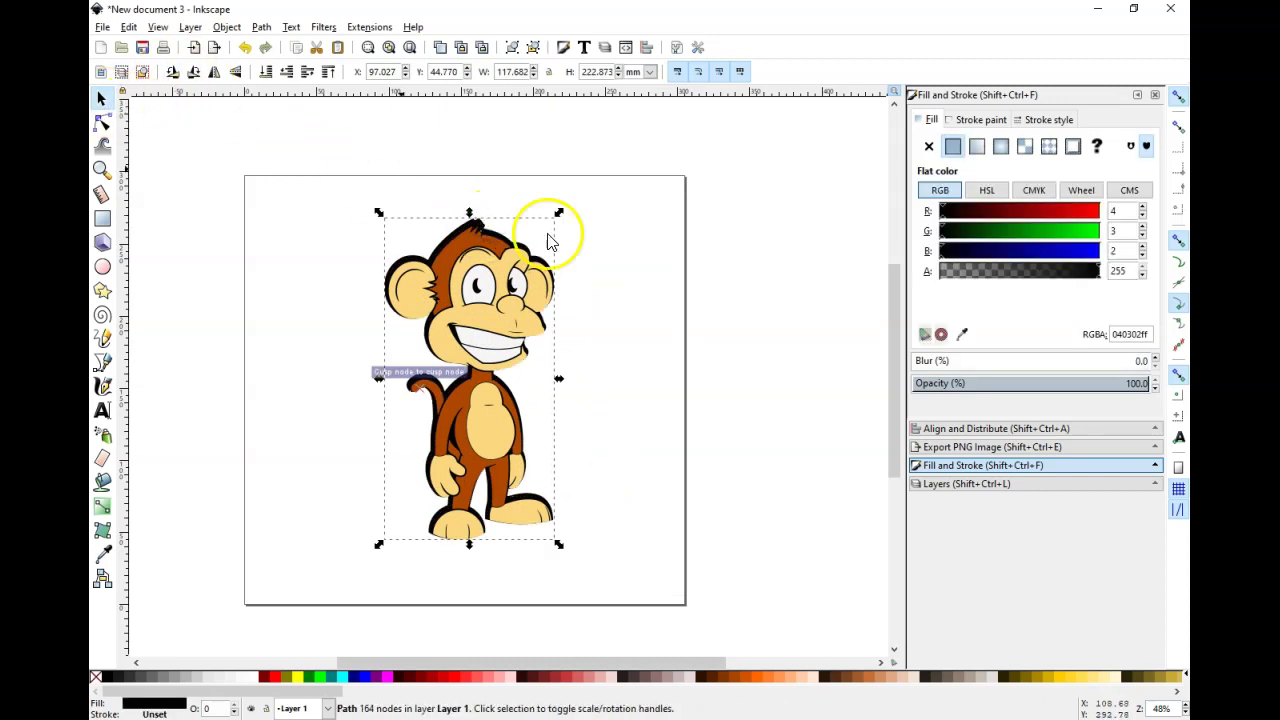
{"action": "mouse_move", "coordinate": [481, 228]}
{"action": "left_mouse_down"}
{"action": "mouse_move", "coordinate": [486, 214]}
{"action": "mouse_move", "coordinate": [546, 206]}
{"action": "mouse_move", "coordinate": [476, 218]}
{"action": "left_mouse_up"}
{"action": "left_click", "coordinate": [474, 218]}
{"action": "key", "text": "Escape"}
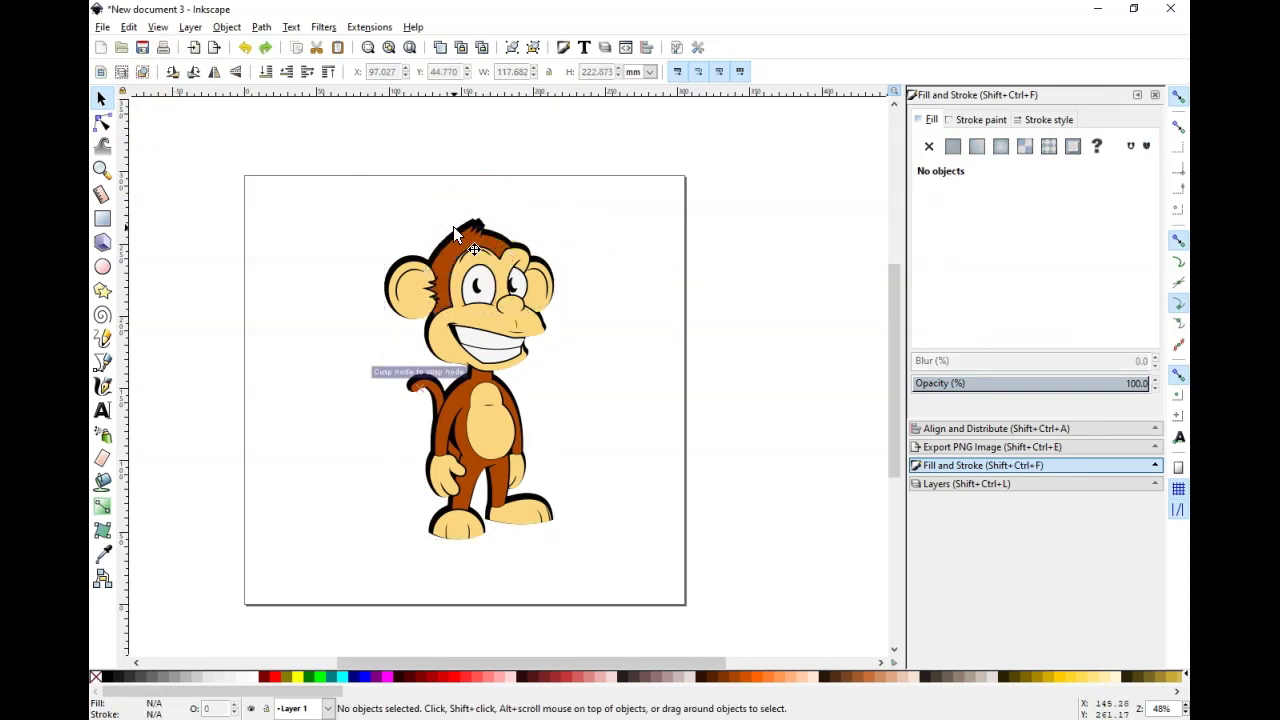
{"action": "left_click", "coordinate": [450, 238]}
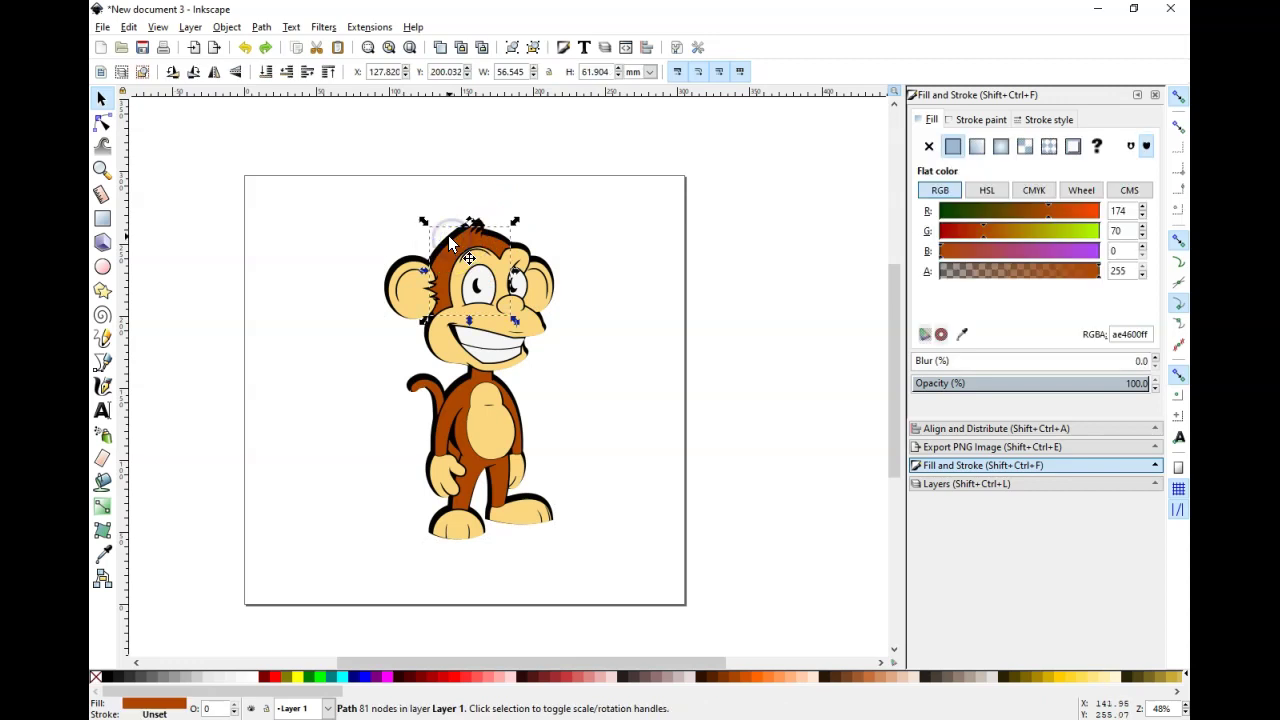
{"action": "left_click", "coordinate": [445, 235], "text": "alt"}
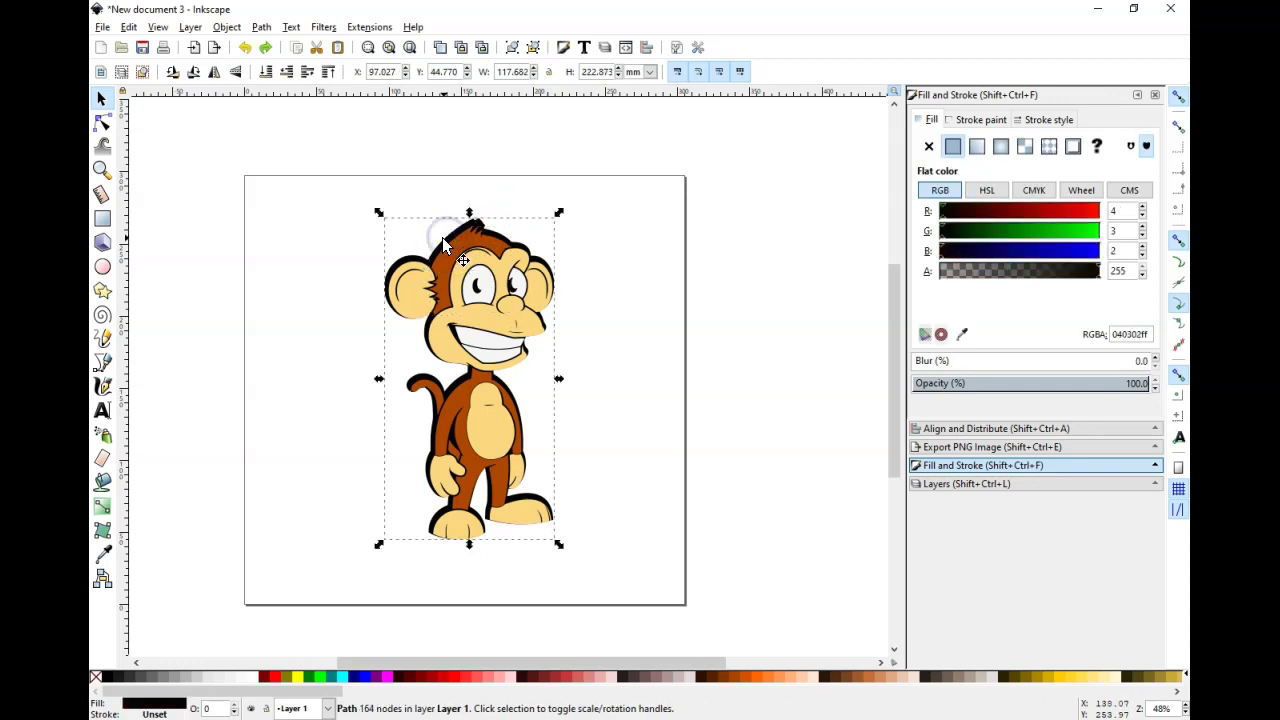
{"action": "left_click_drag", "start_coordinate": [445, 235], "coordinate": [210, 245]}
{"action": "key", "text": "ctrl+z"}
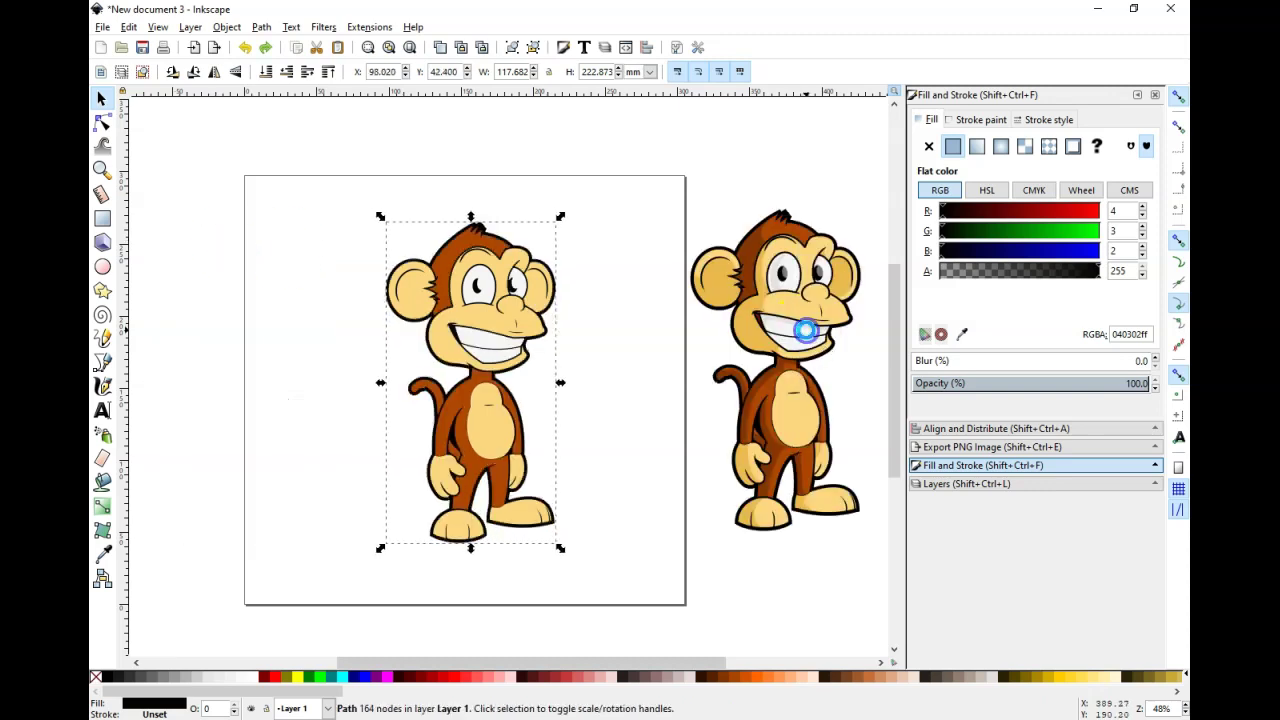
{"action": "left_click", "coordinate": [687, 182]}
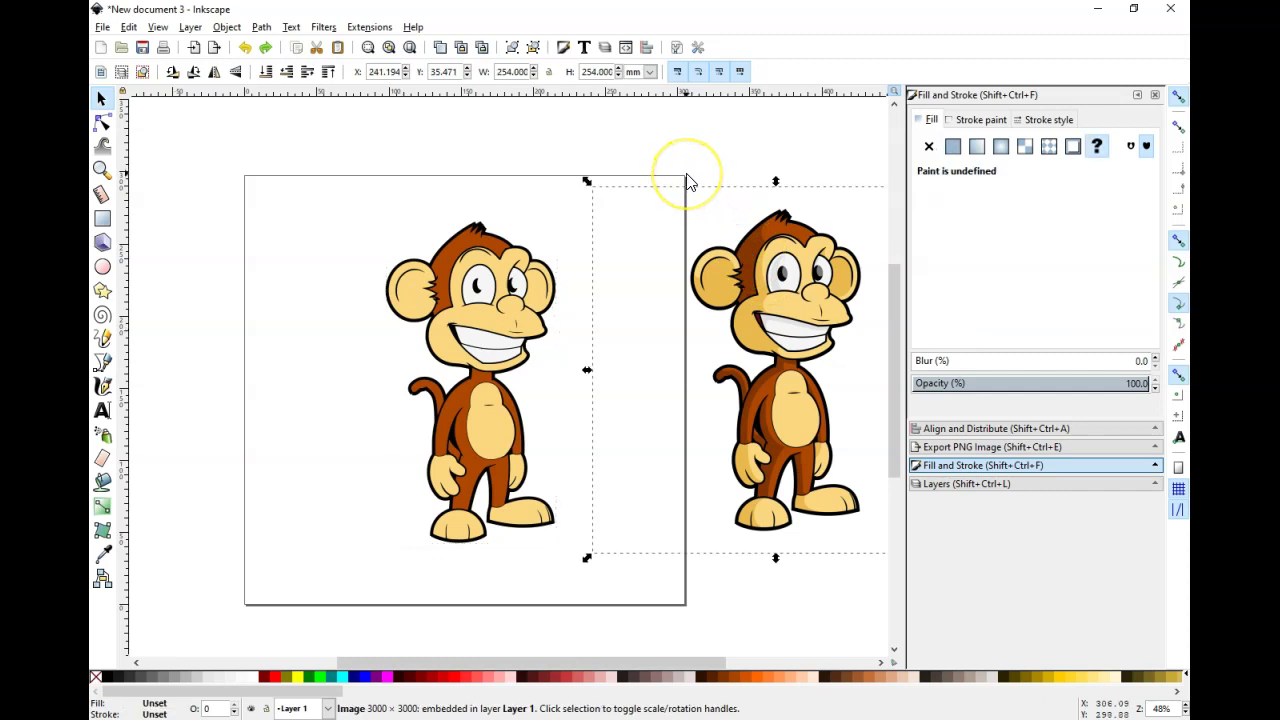
{"action": "key", "text": "Delete"}
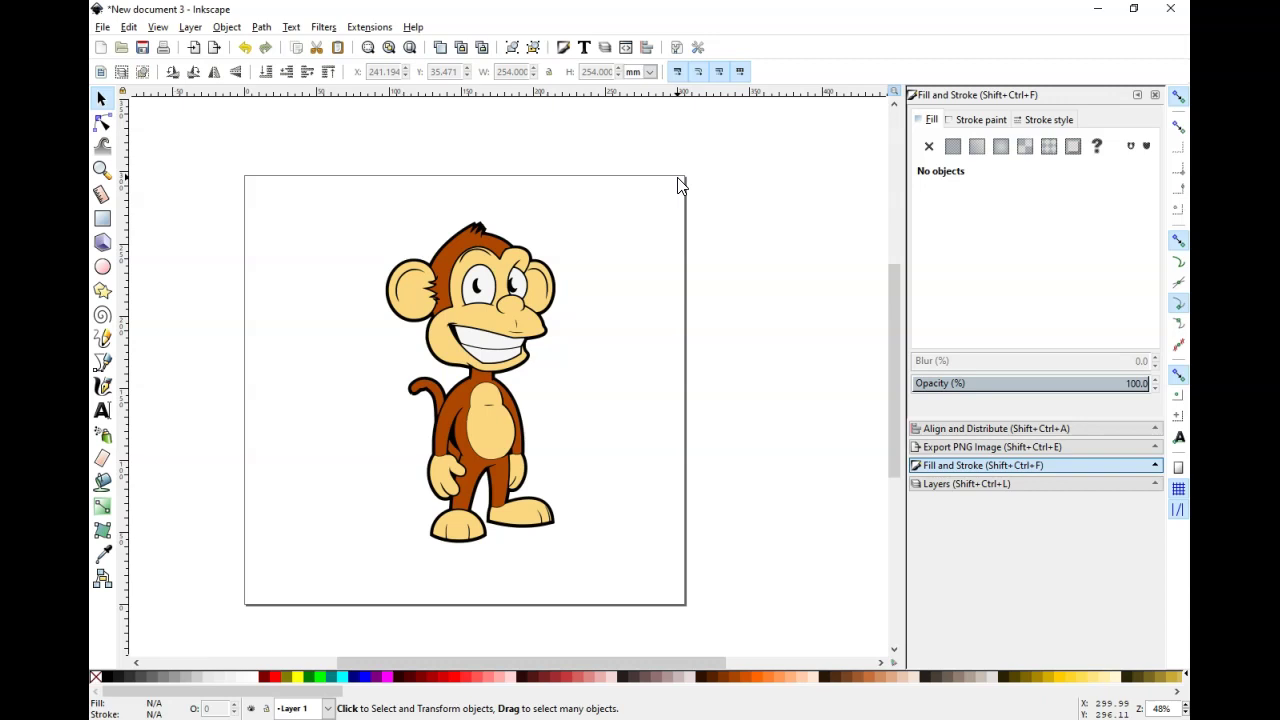
- Save the tracing to the Desktop as the Inkscape SVG 'monkey test.svg'
{"action": "key", "text": "ctrl+shift+s"}
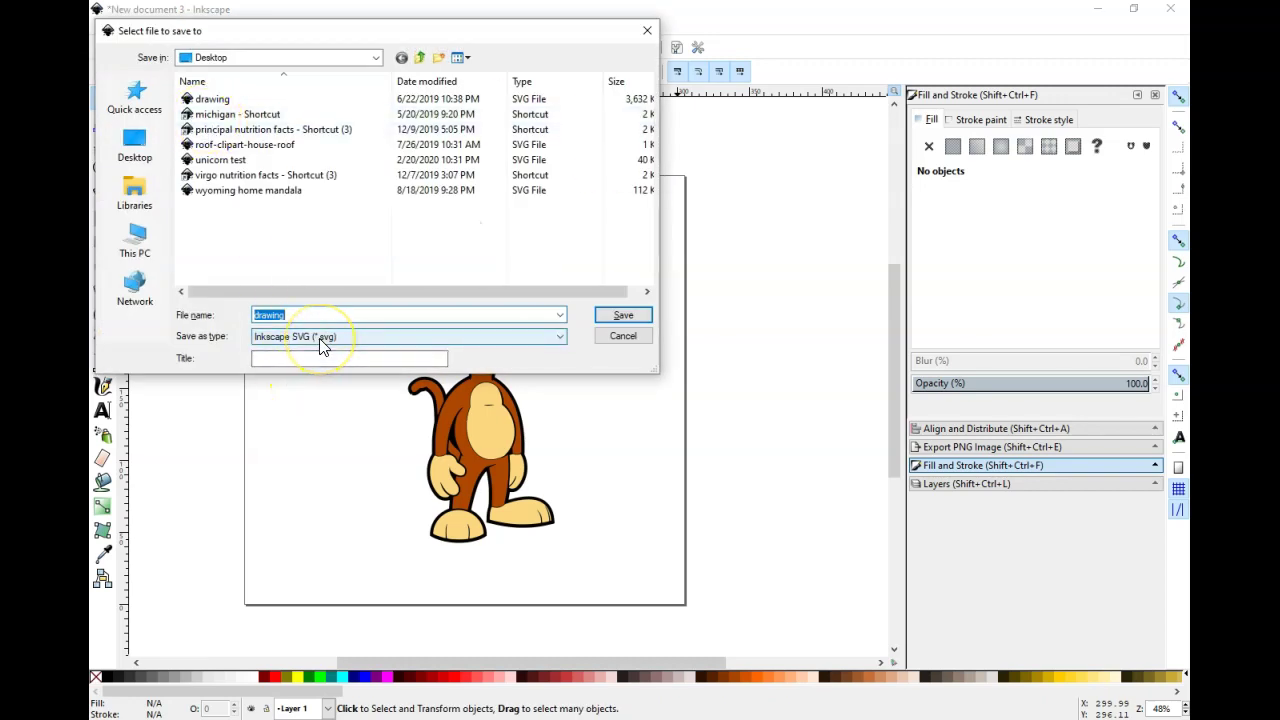
{"action": "type", "text": "monkey test"}
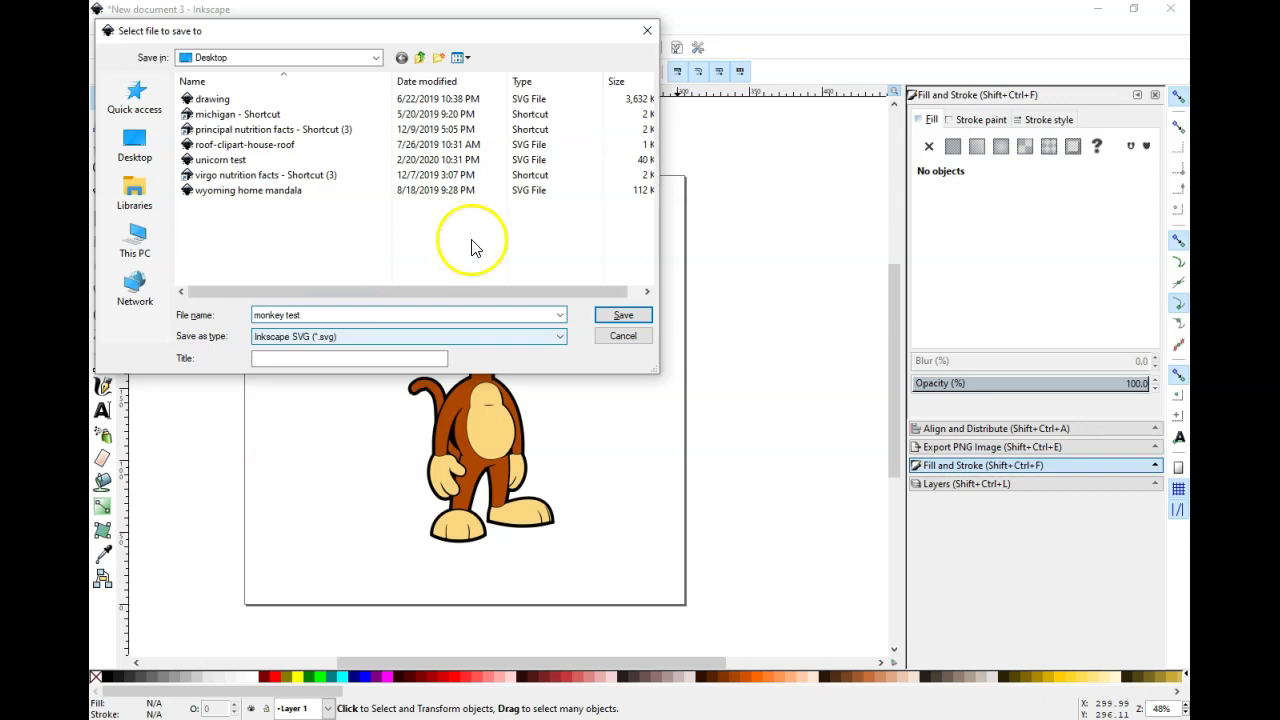
{"action": "left_click", "coordinate": [618, 315]}
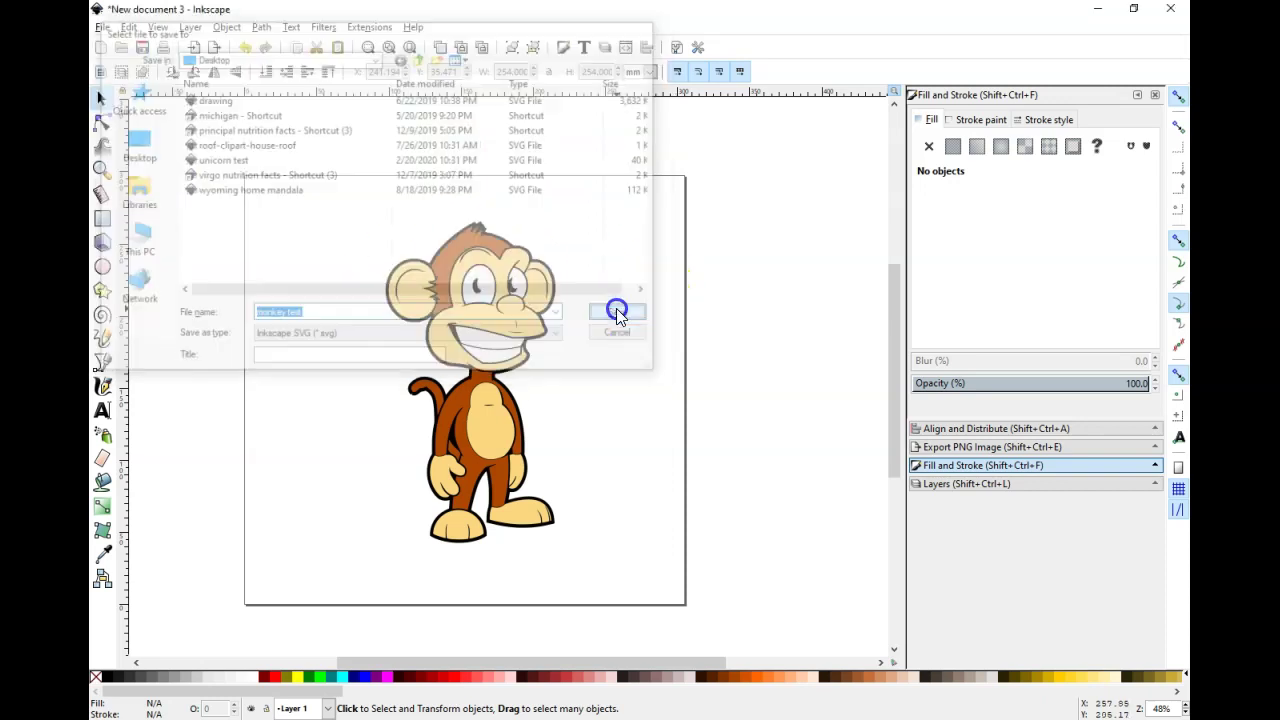
{"action": "left_click", "coordinate": [715, 338]}
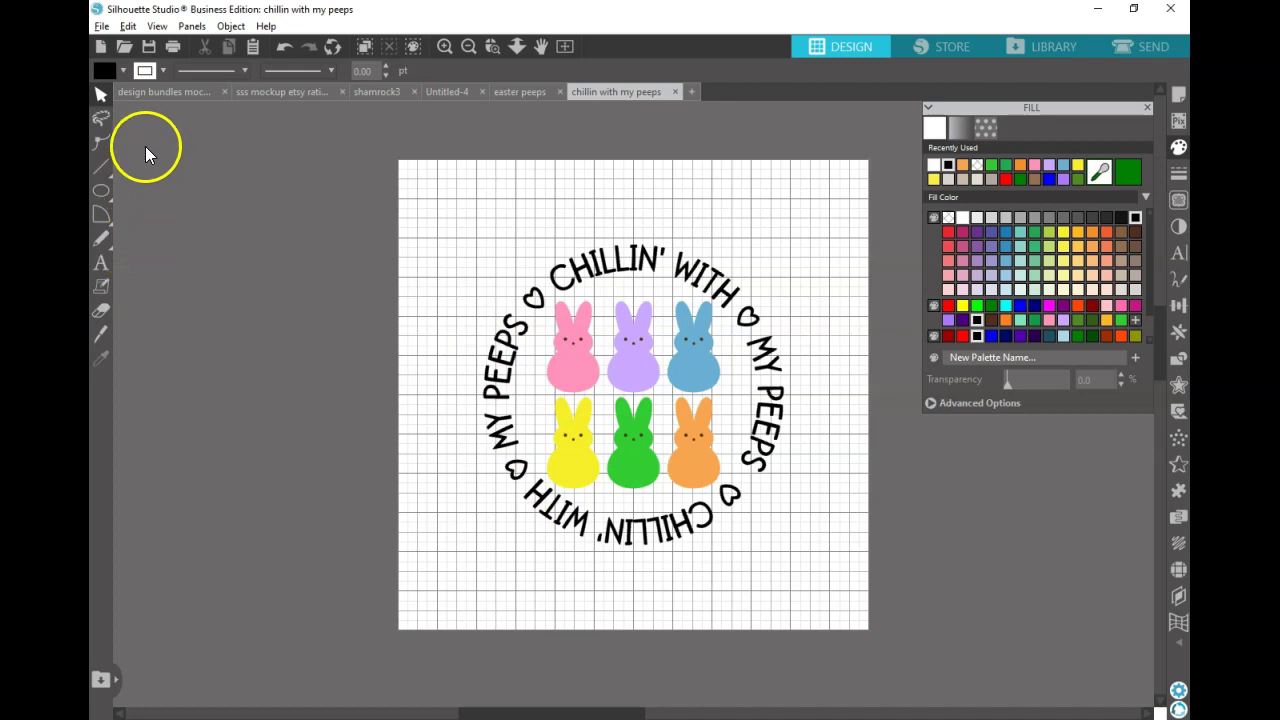
- Open monkey test.svg in Silhouette Studio and select the monkey artwork
{"action": "left_click", "coordinate": [124, 49]}
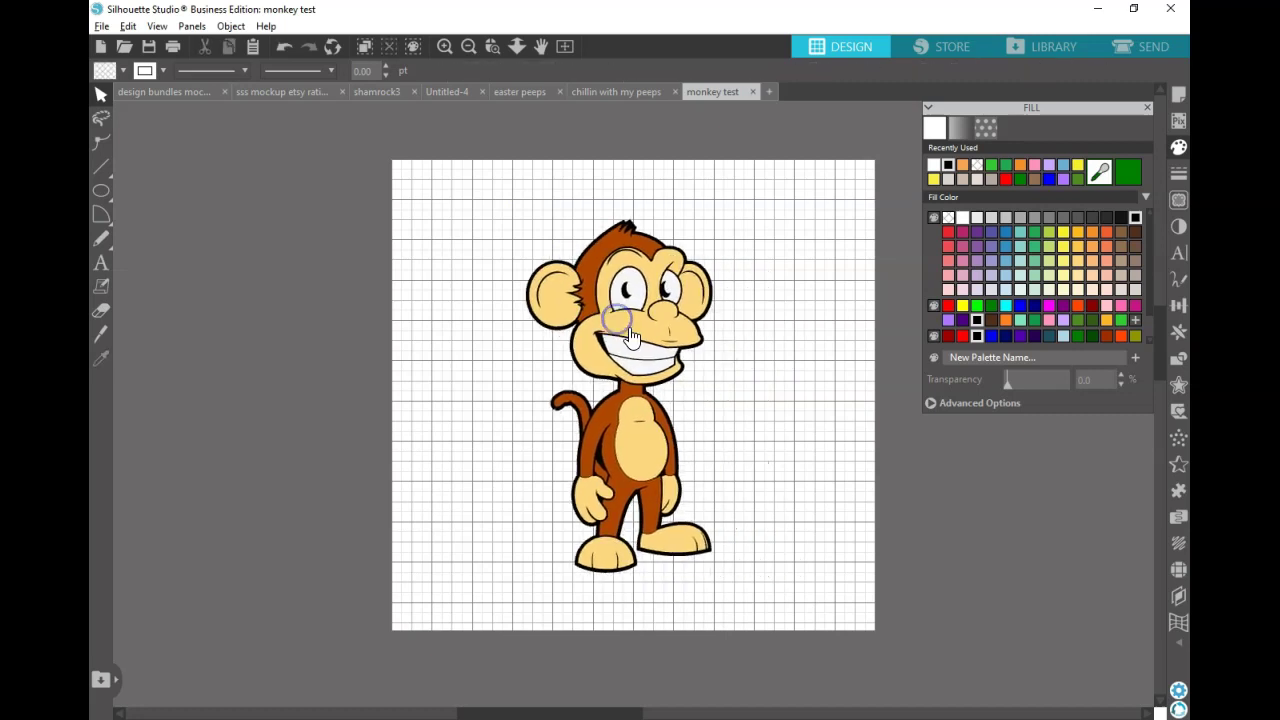
{"action": "left_click", "coordinate": [617, 322]}
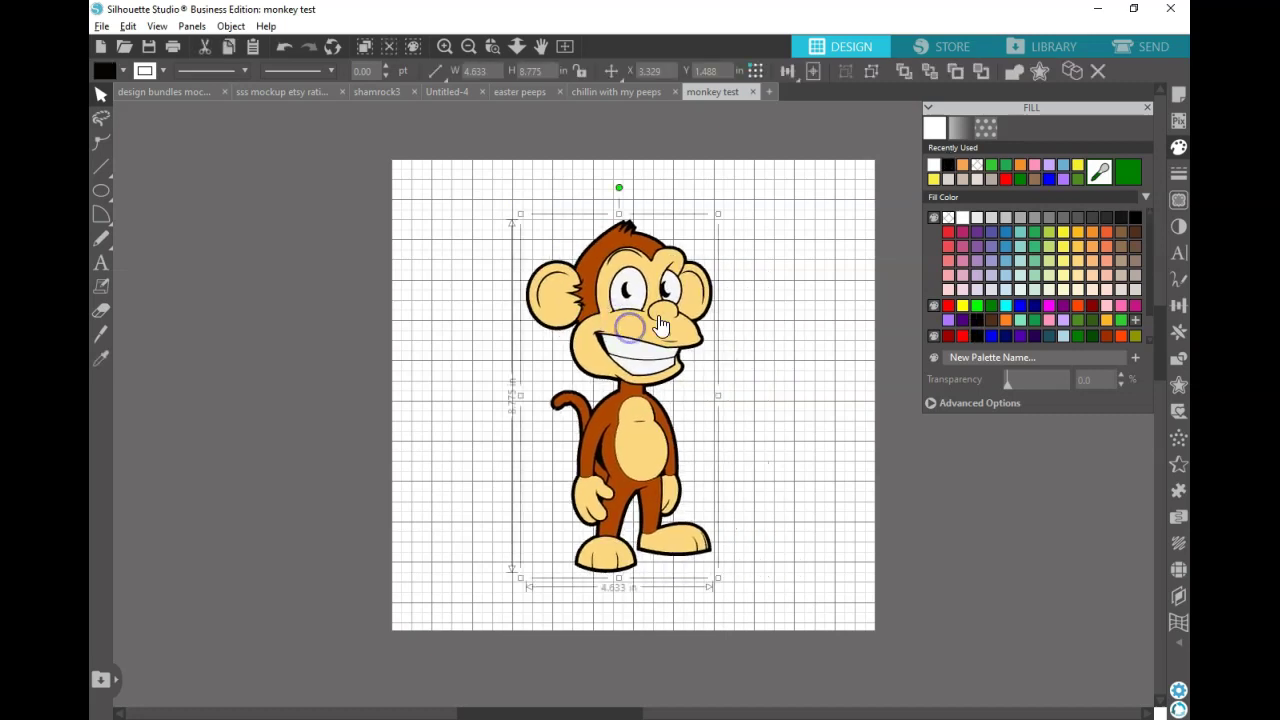
- In the Send view, set the monkey's pieces to Cut with Cardstock, Plain settings
{"action": "left_click", "coordinate": [1140, 48]}
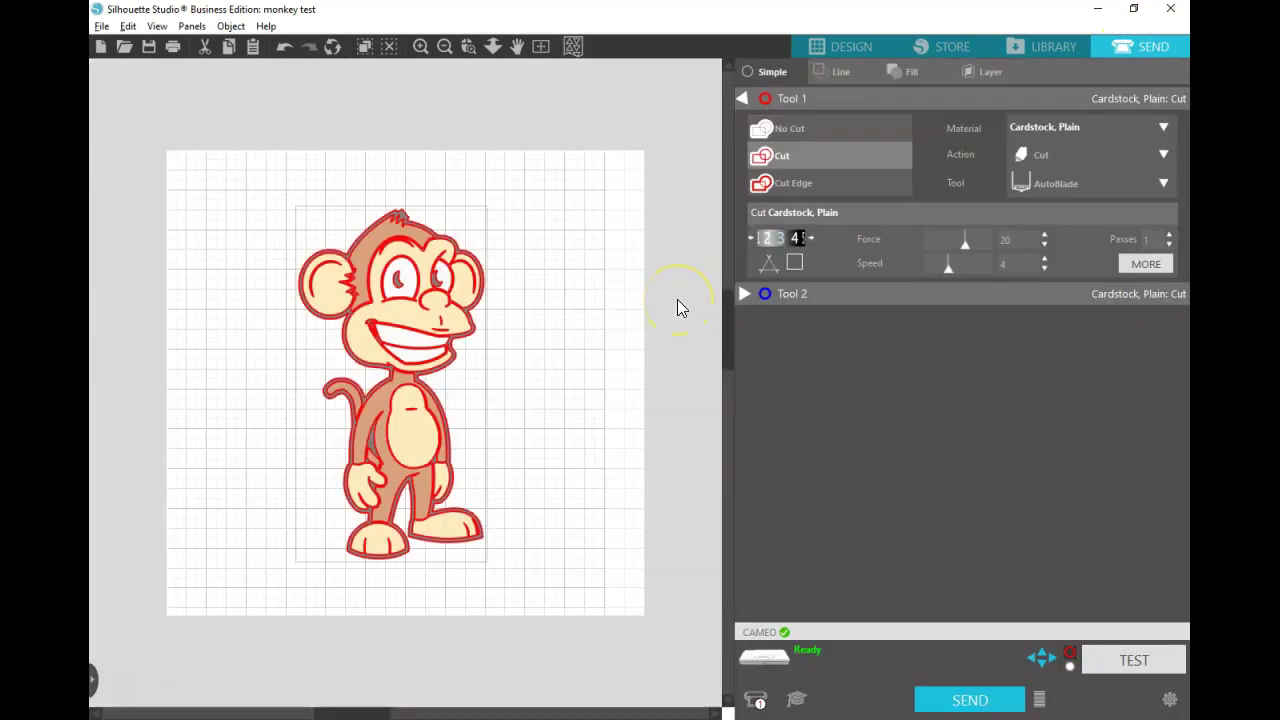
{"action": "left_click", "coordinate": [782, 155]}
{"action": "left_click_drag", "start_coordinate": [240, 194], "coordinate": [521, 551]}
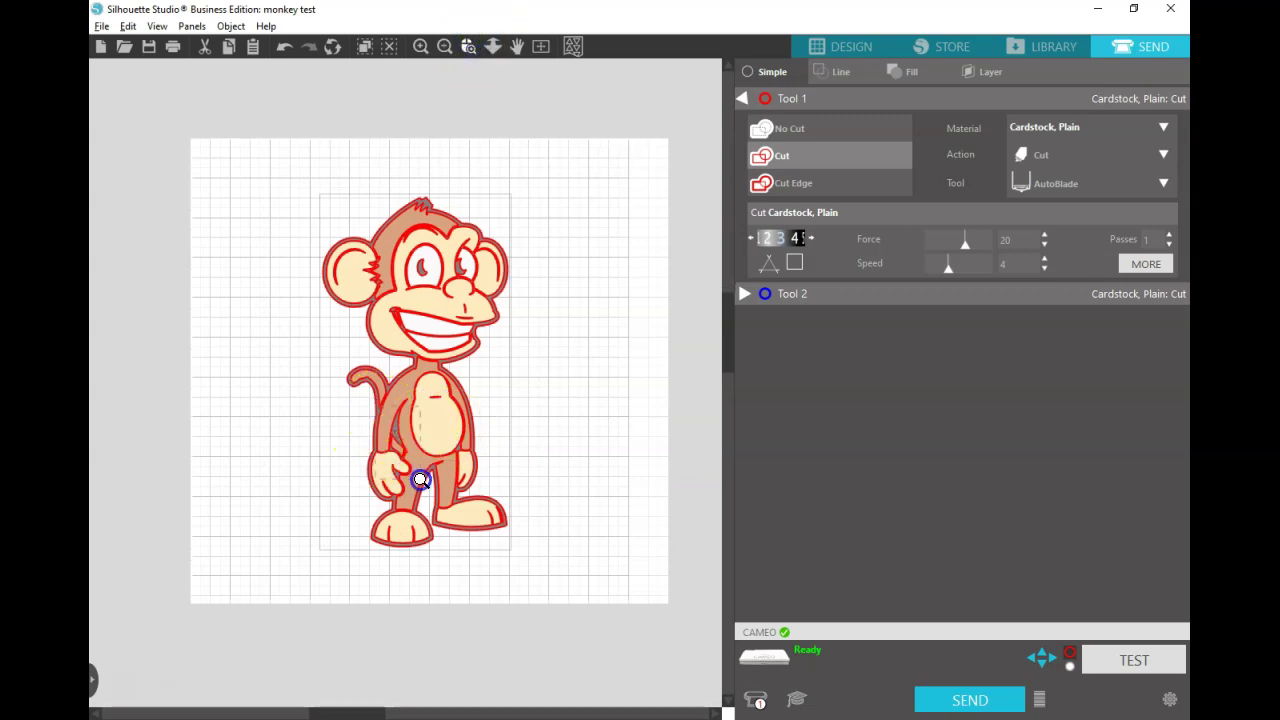
- Zoom in on the red cut lines, checking the sliver at the mouth corner
{"action": "scroll", "coordinate": [420, 487], "scroll_direction": "up", "scroll_amount": 5}
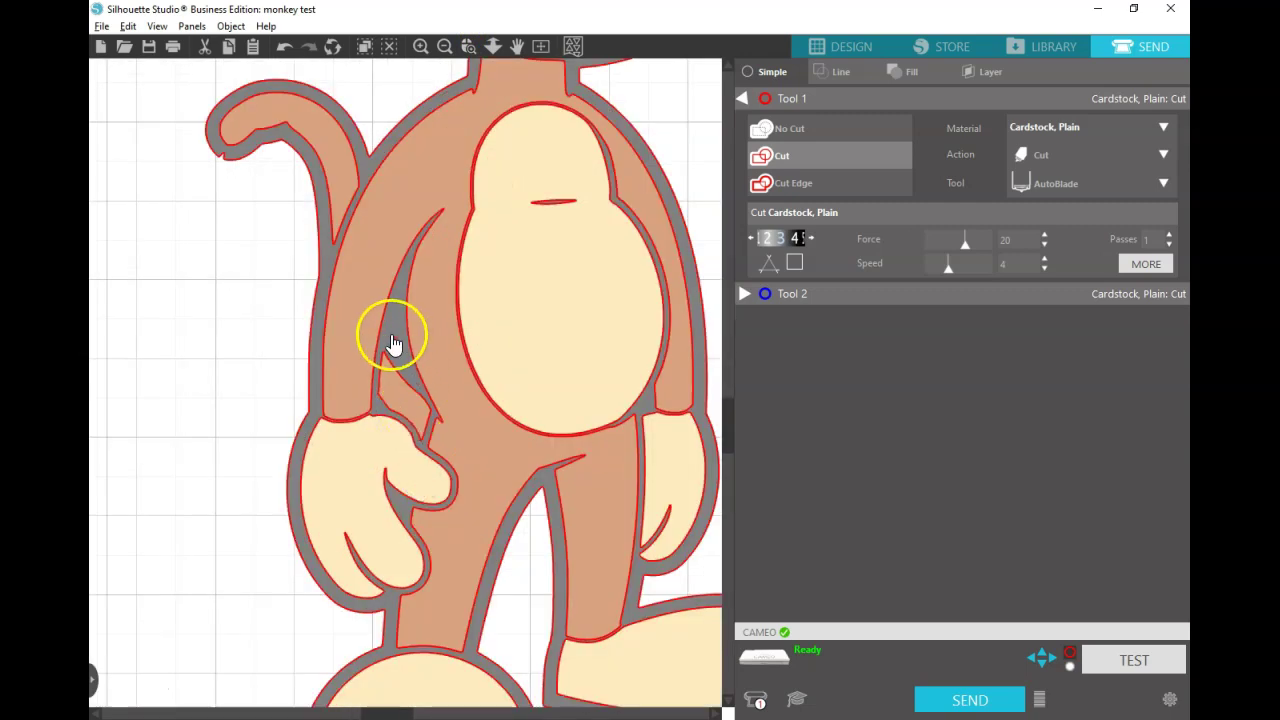
{"action": "scroll", "coordinate": [560, 415], "scroll_direction": "down", "scroll_amount": 3}
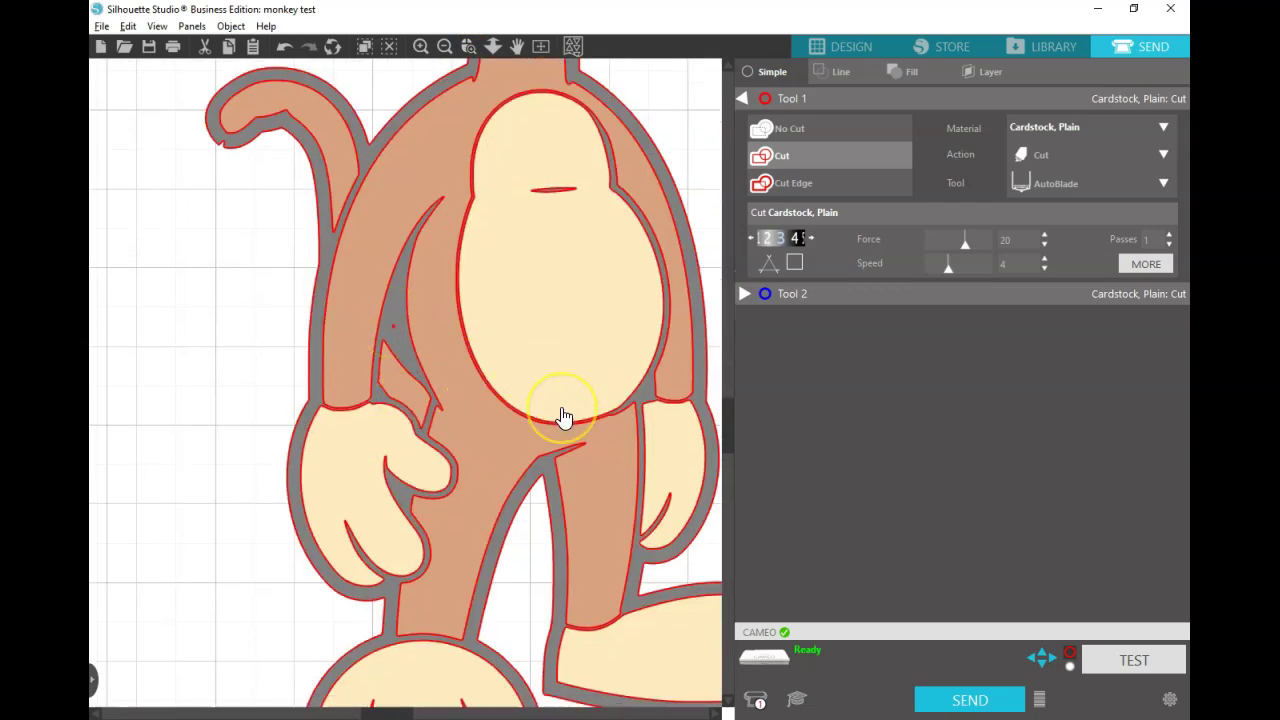
{"action": "scroll", "coordinate": [589, 457], "scroll_direction": "up", "scroll_amount": 5}
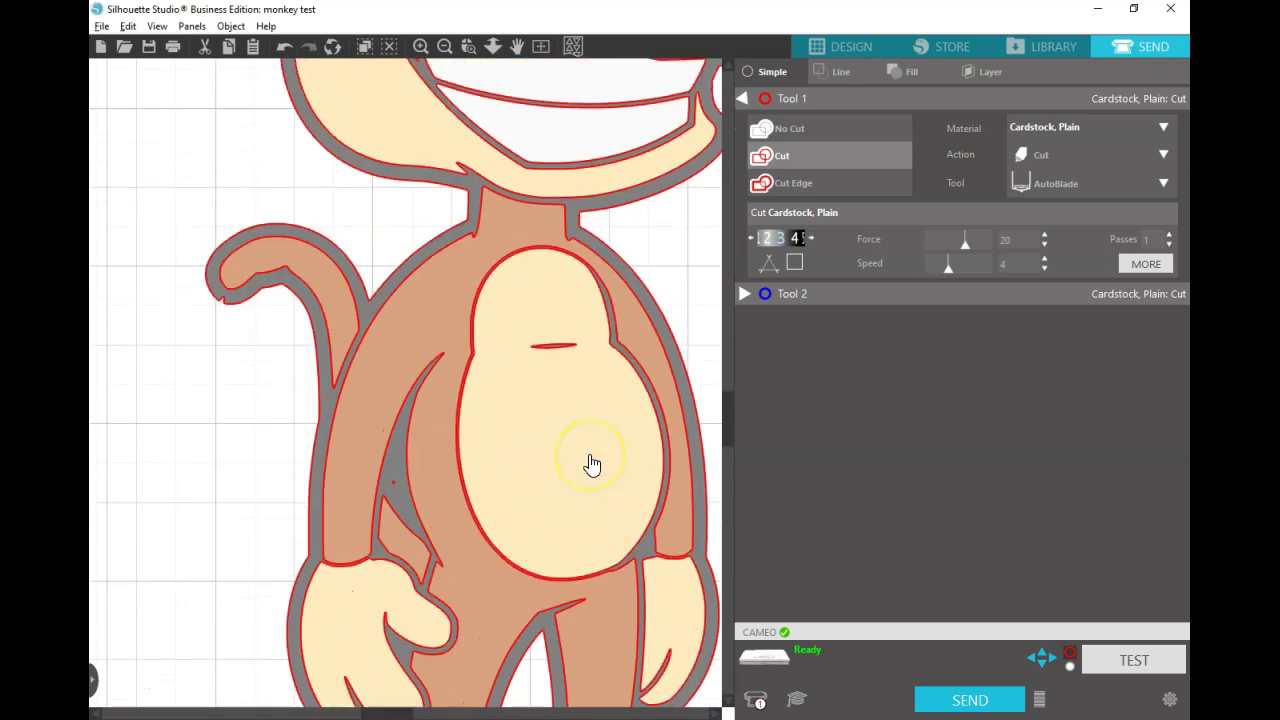
{"action": "scroll", "coordinate": [589, 463], "scroll_direction": "up", "scroll_amount": 5}
{"action": "left_click", "coordinate": [401, 300]}
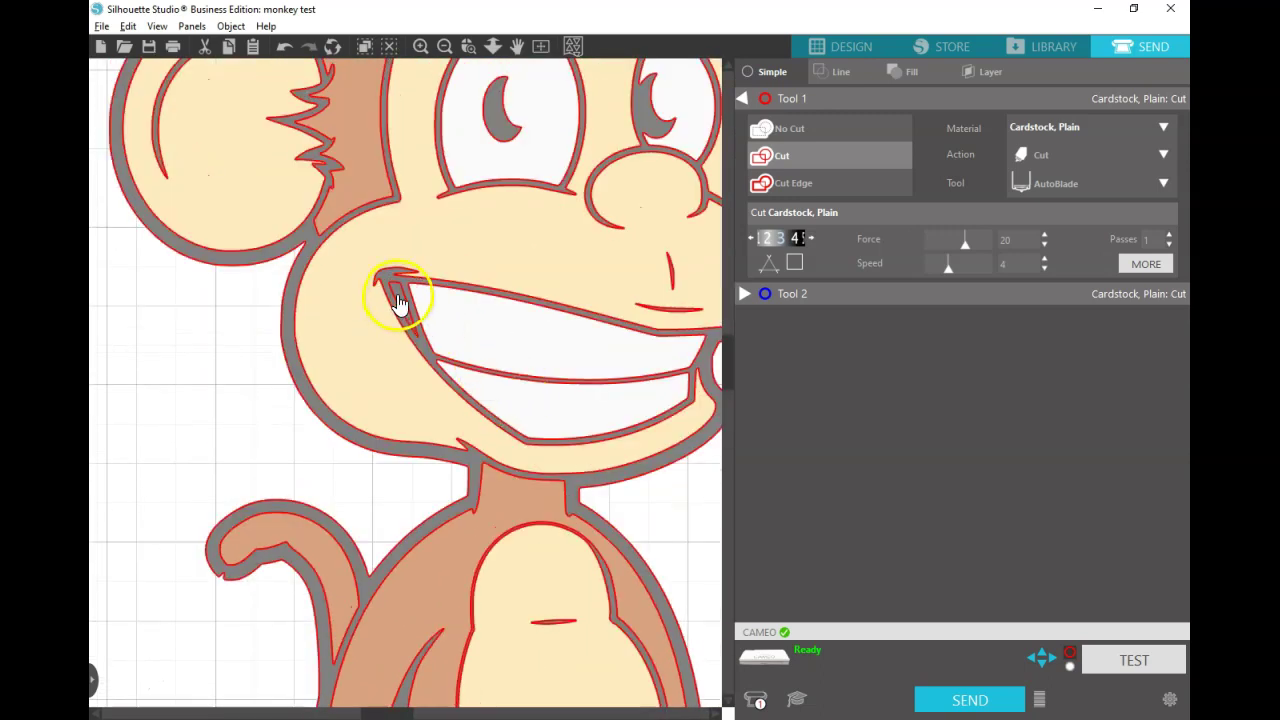
{"action": "scroll", "coordinate": [480, 430], "scroll_direction": "up", "scroll_amount": 9}
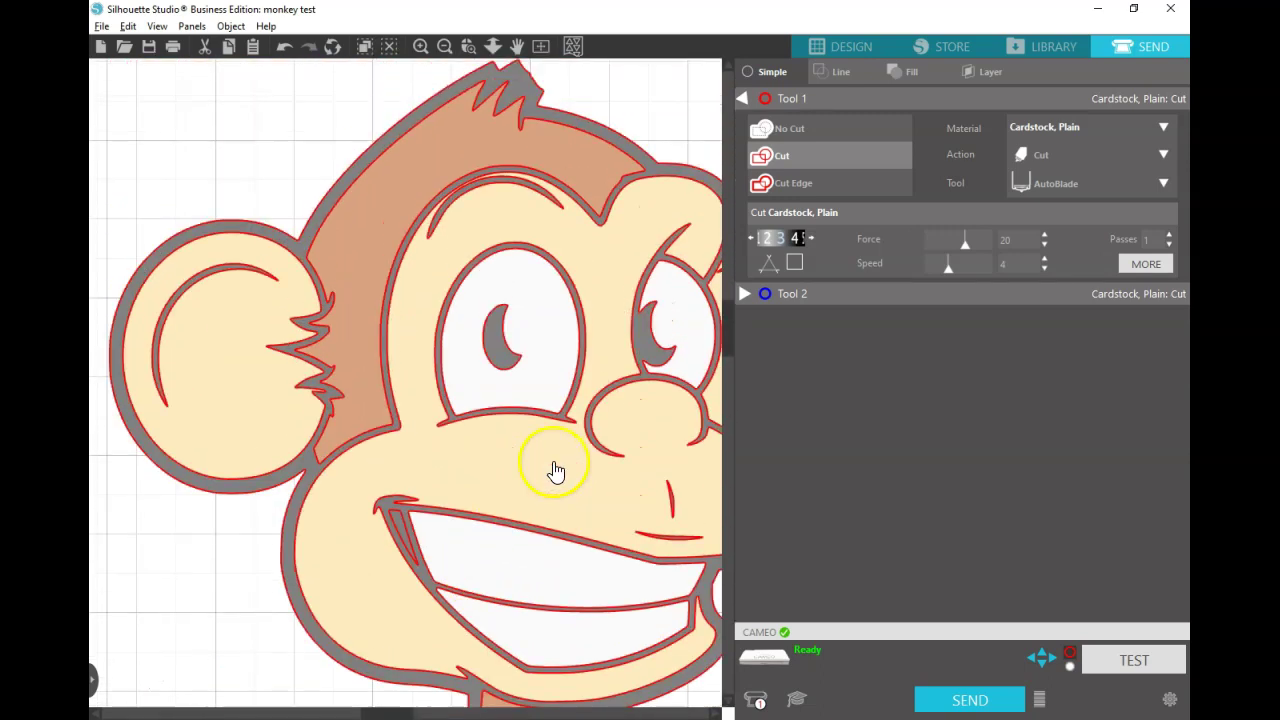
{"action": "left_click_drag", "start_coordinate": [372, 712], "coordinate": [410, 713]}
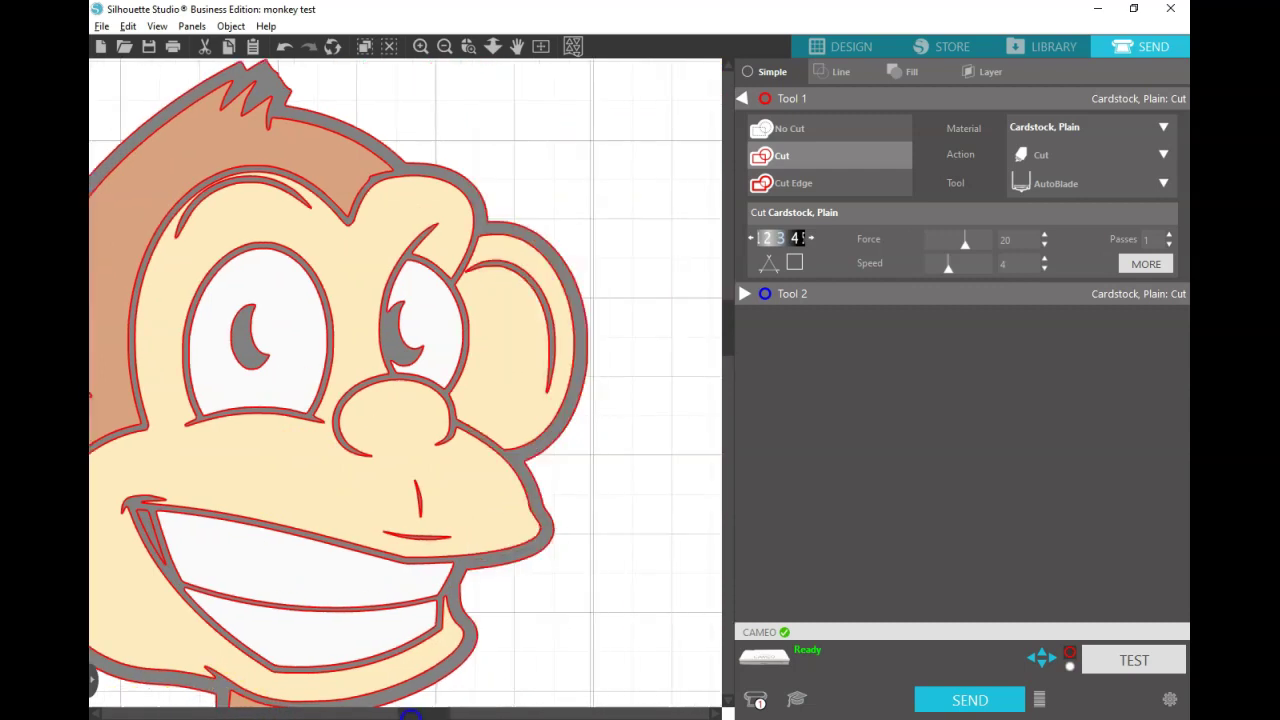
{"action": "left_click_drag", "start_coordinate": [410, 713], "coordinate": [371, 712]}
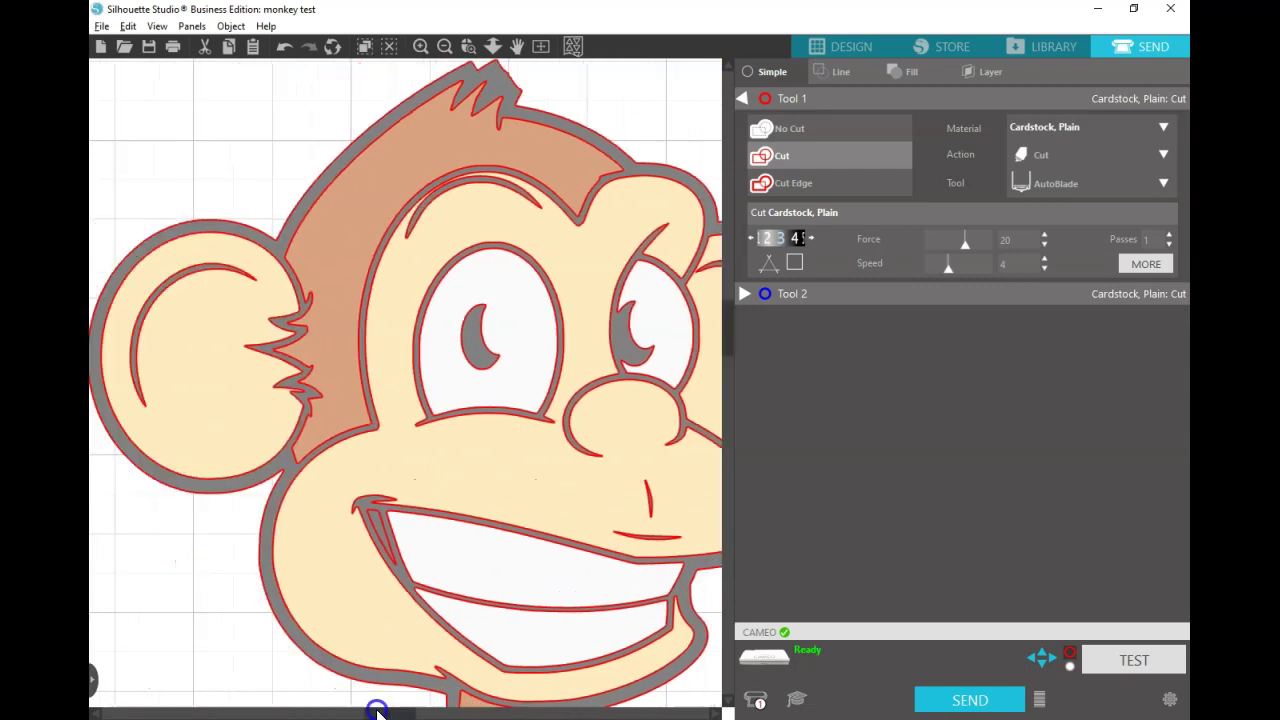
- Ungroup the monkey in the Design workspace and check the dark mouth-corner piece
{"action": "left_click", "coordinate": [831, 44]}
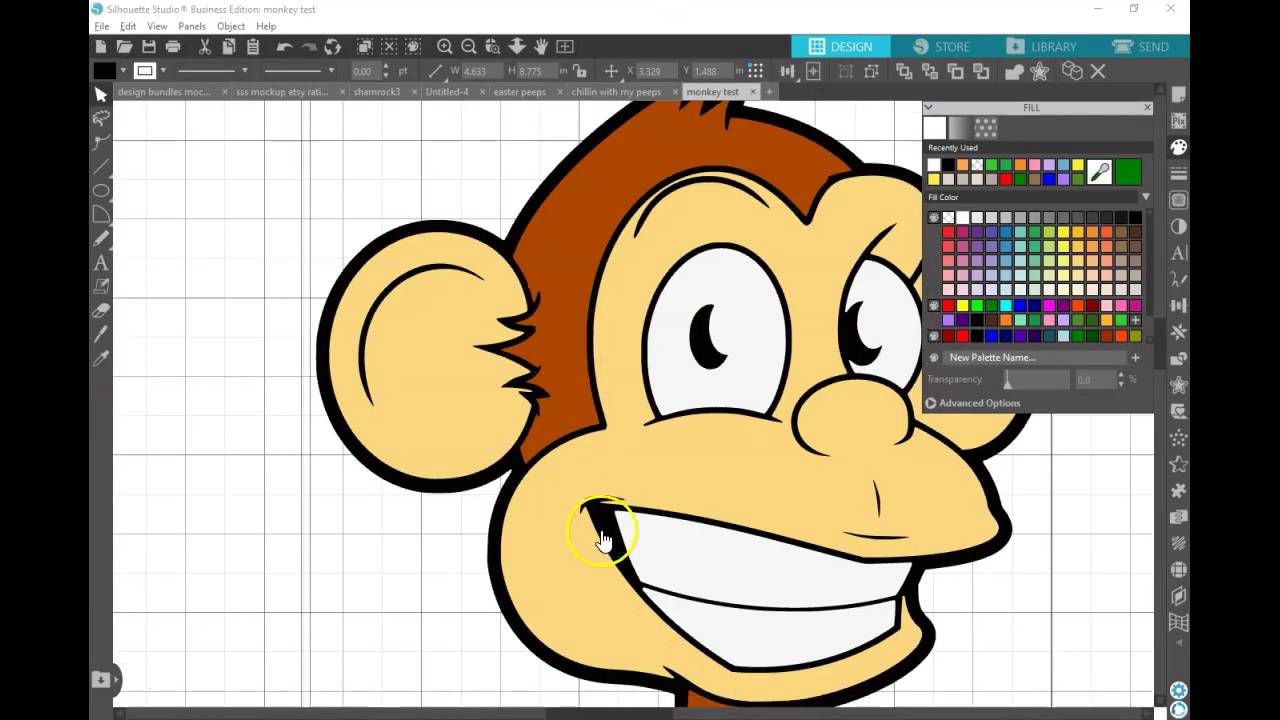
{"action": "left_click", "coordinate": [869, 70]}
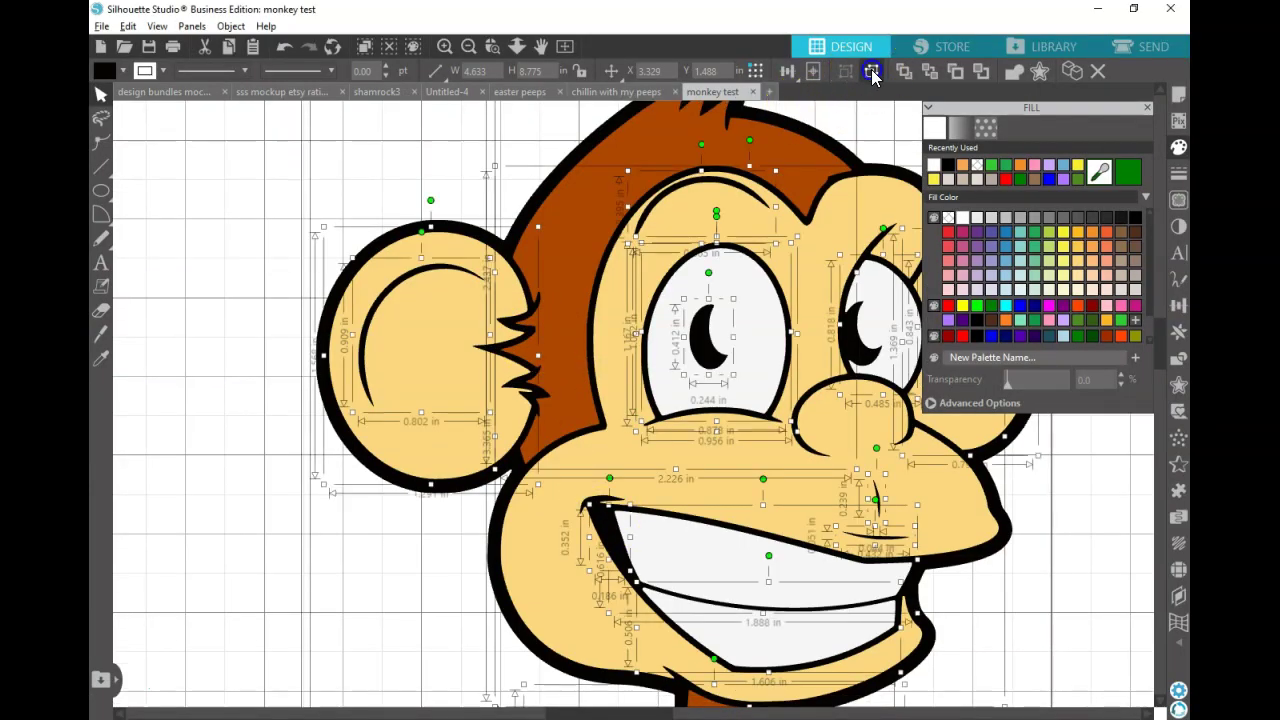
{"action": "left_click", "coordinate": [435, 558]}
{"action": "left_click", "coordinate": [592, 540]}
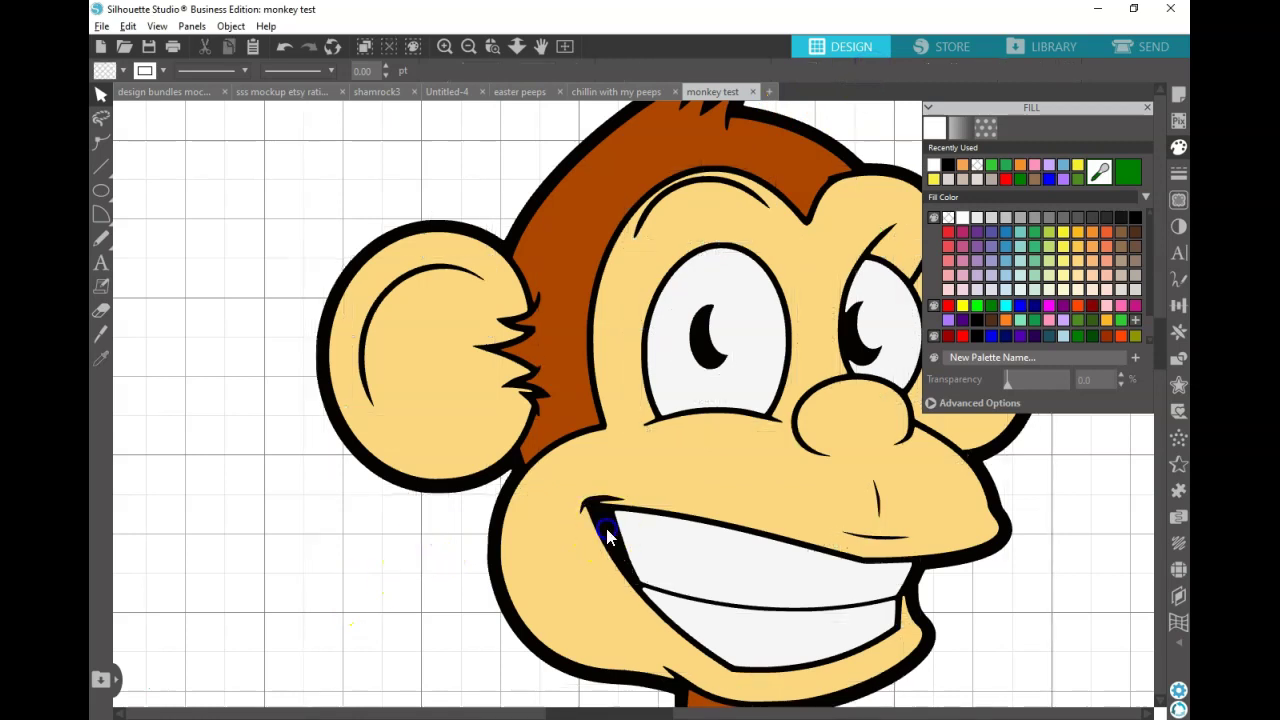
{"action": "left_click", "coordinate": [512, 590]}
- Find the tiny black fleck beside the monkey's arm and delete it
{"action": "scroll", "coordinate": [514, 591], "scroll_direction": "down", "scroll_amount": 5}
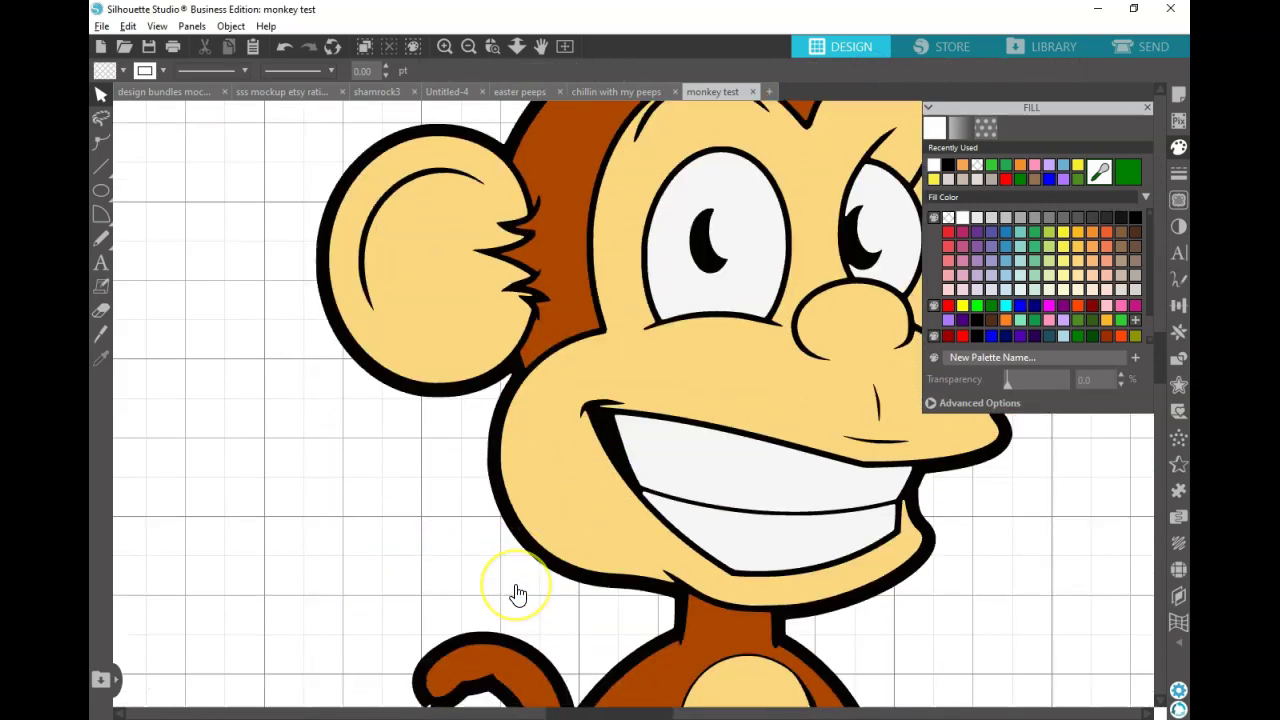
{"action": "scroll", "coordinate": [514, 590], "scroll_direction": "down", "scroll_amount": 7}
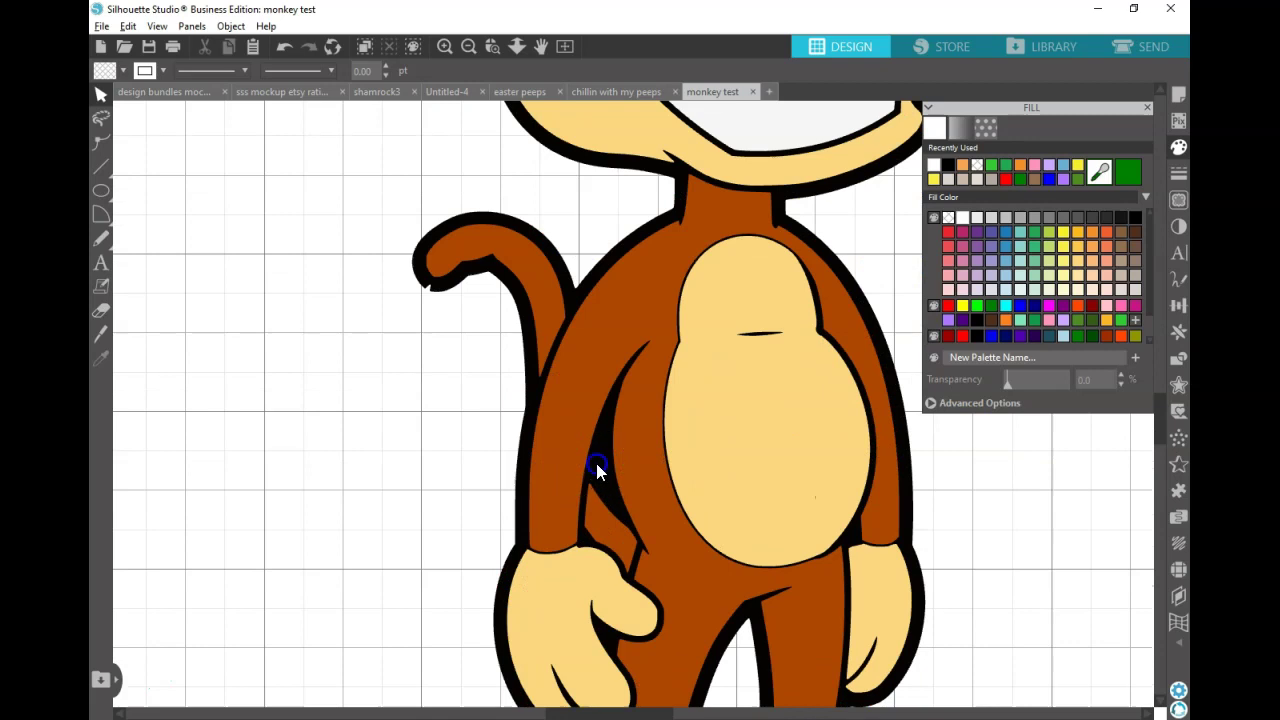
{"action": "left_click", "coordinate": [598, 470]}
{"action": "left_click", "coordinate": [601, 459]}
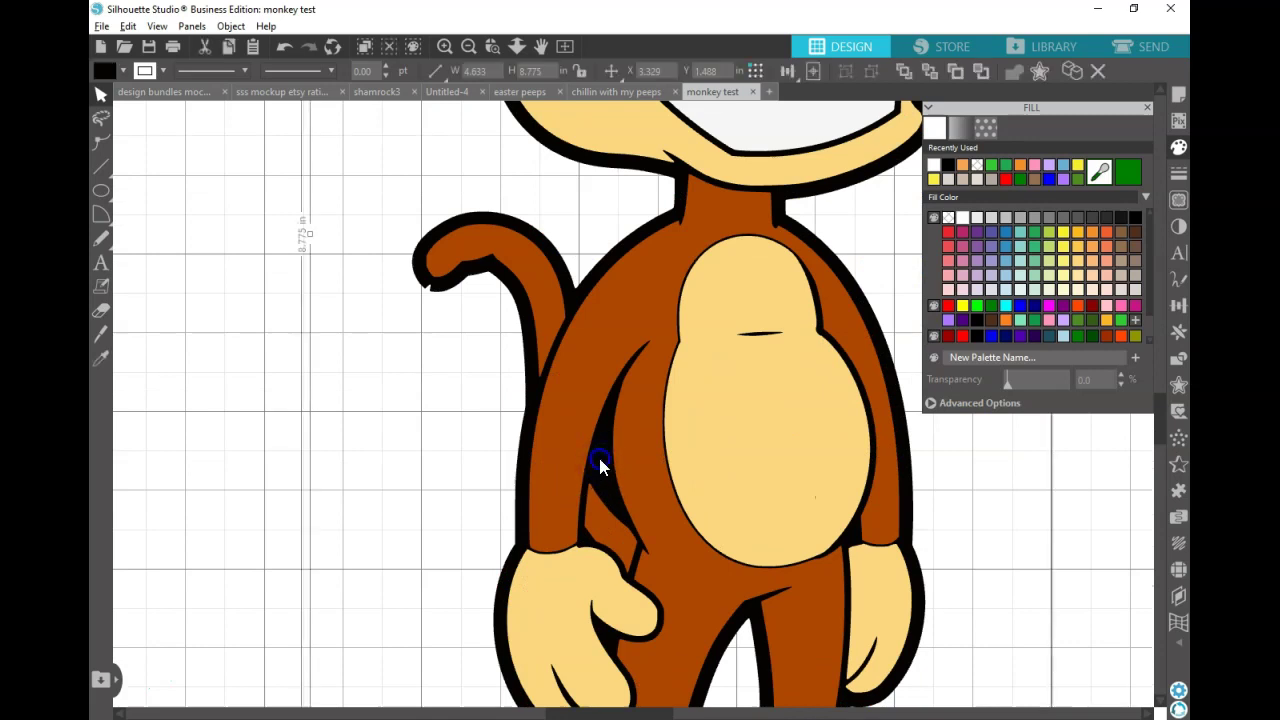
{"action": "left_click", "coordinate": [466, 449]}
{"action": "left_click", "coordinate": [600, 460]}
{"action": "left_click", "coordinate": [483, 466]}
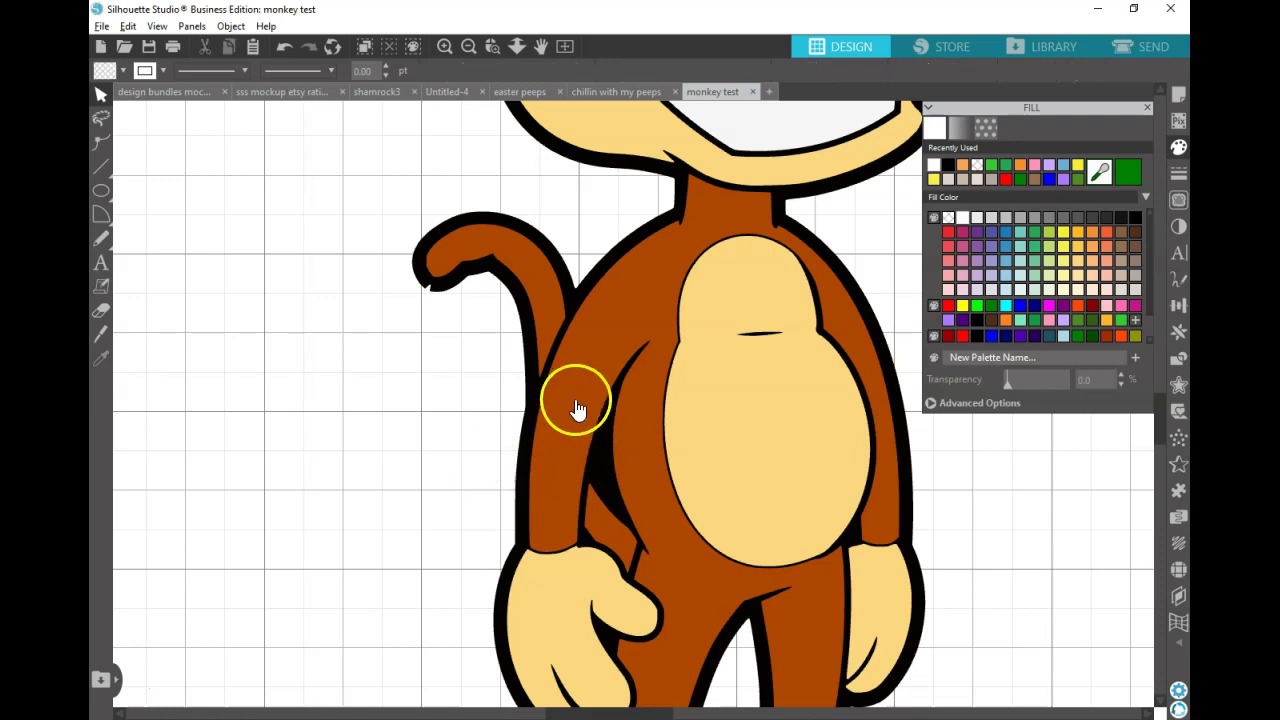
{"action": "left_click_drag", "start_coordinate": [437, 387], "coordinate": [604, 478]}
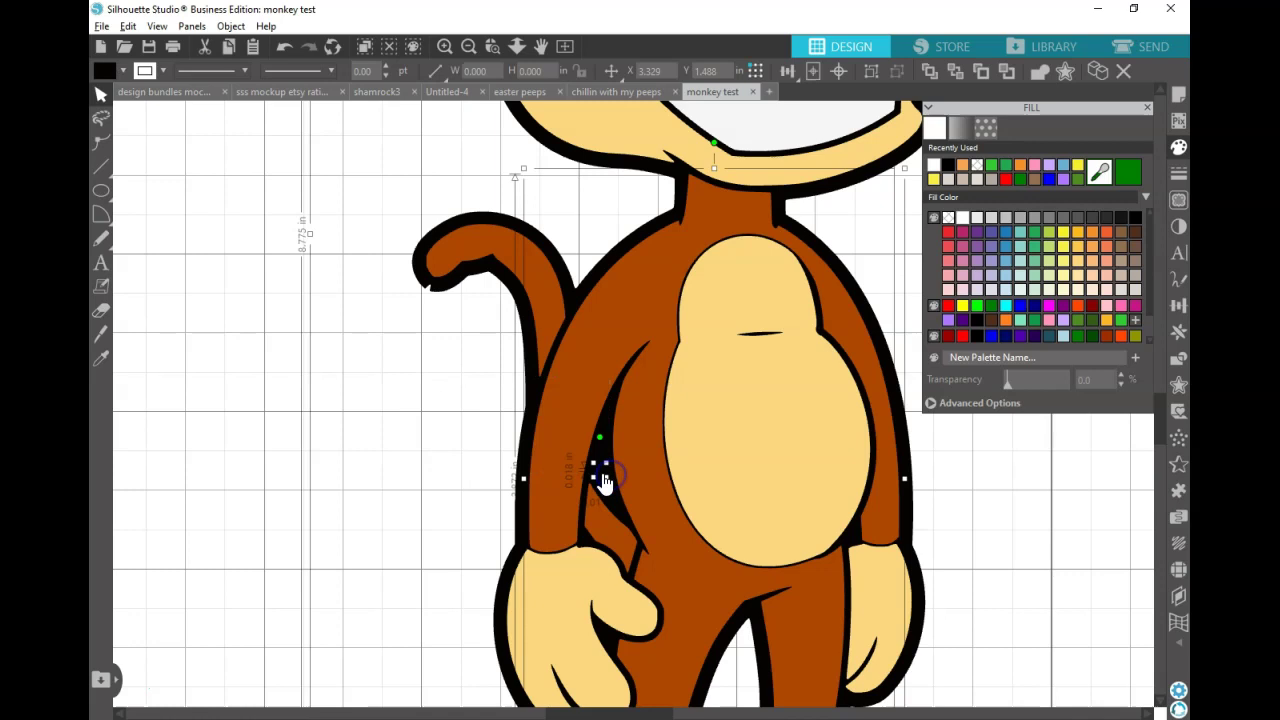
{"action": "left_click", "coordinate": [524, 455]}
{"action": "left_click", "coordinate": [596, 472]}
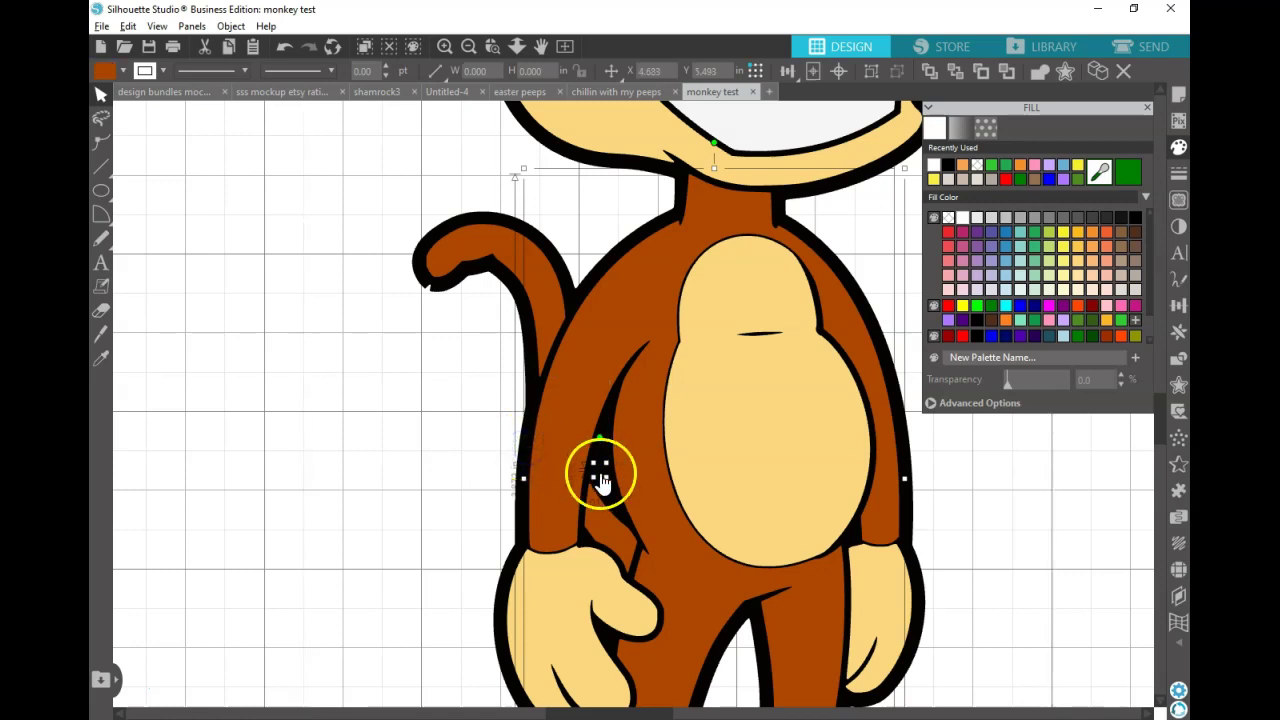
{"action": "left_click", "coordinate": [643, 300]}
{"action": "left_click", "coordinate": [606, 425]}
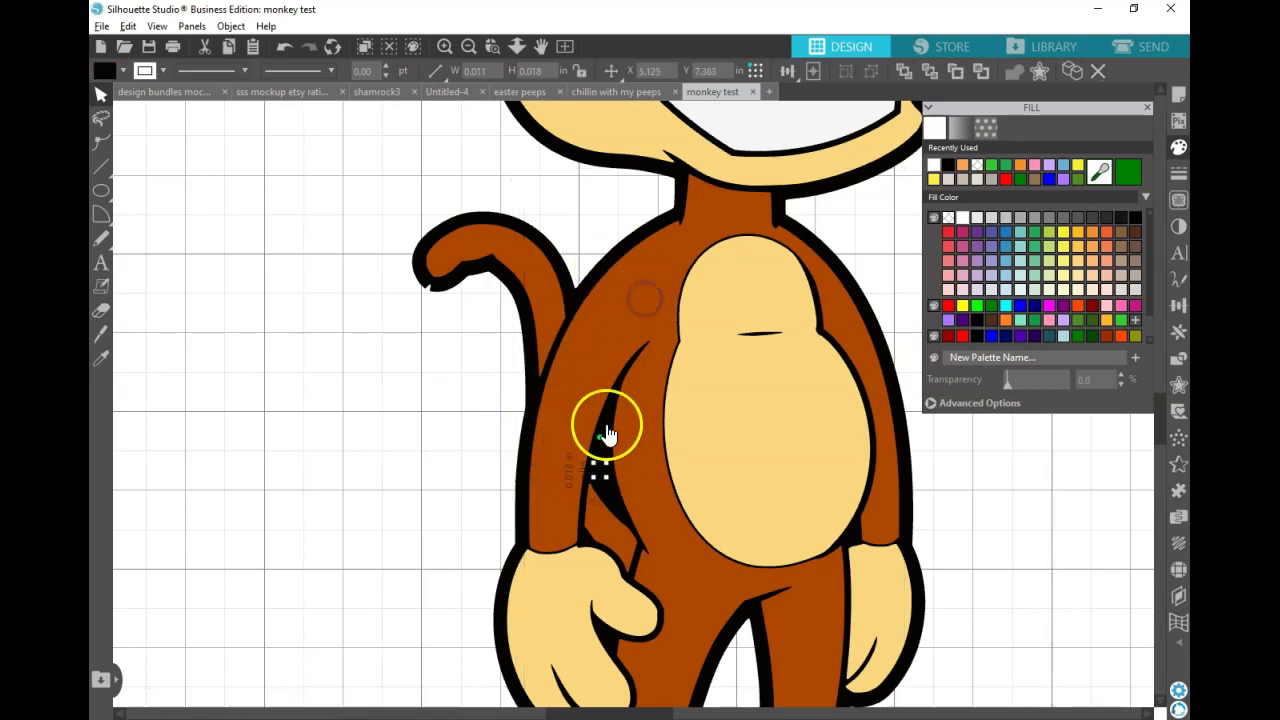
{"action": "left_click", "coordinate": [603, 465]}
{"action": "key", "text": "Delete"}
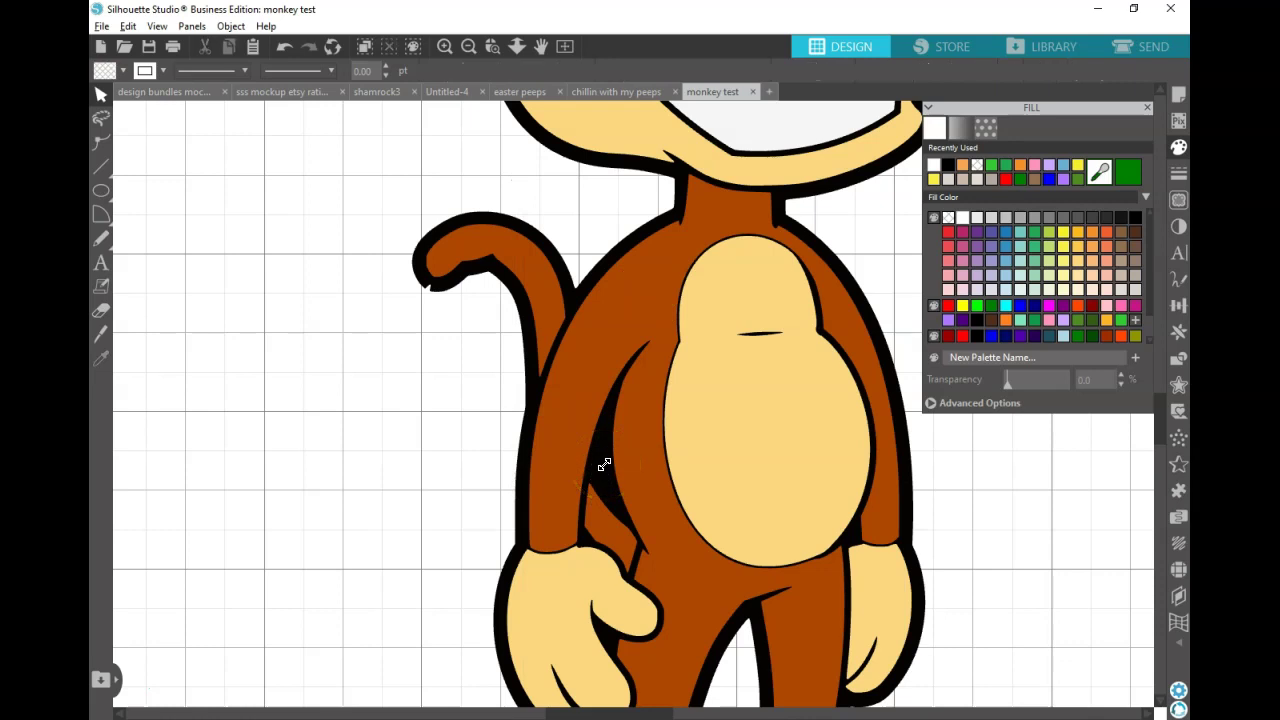
- In the Send view, inspect cut lines from the face down the body, then zoom back out
{"action": "left_click", "coordinate": [1130, 46]}
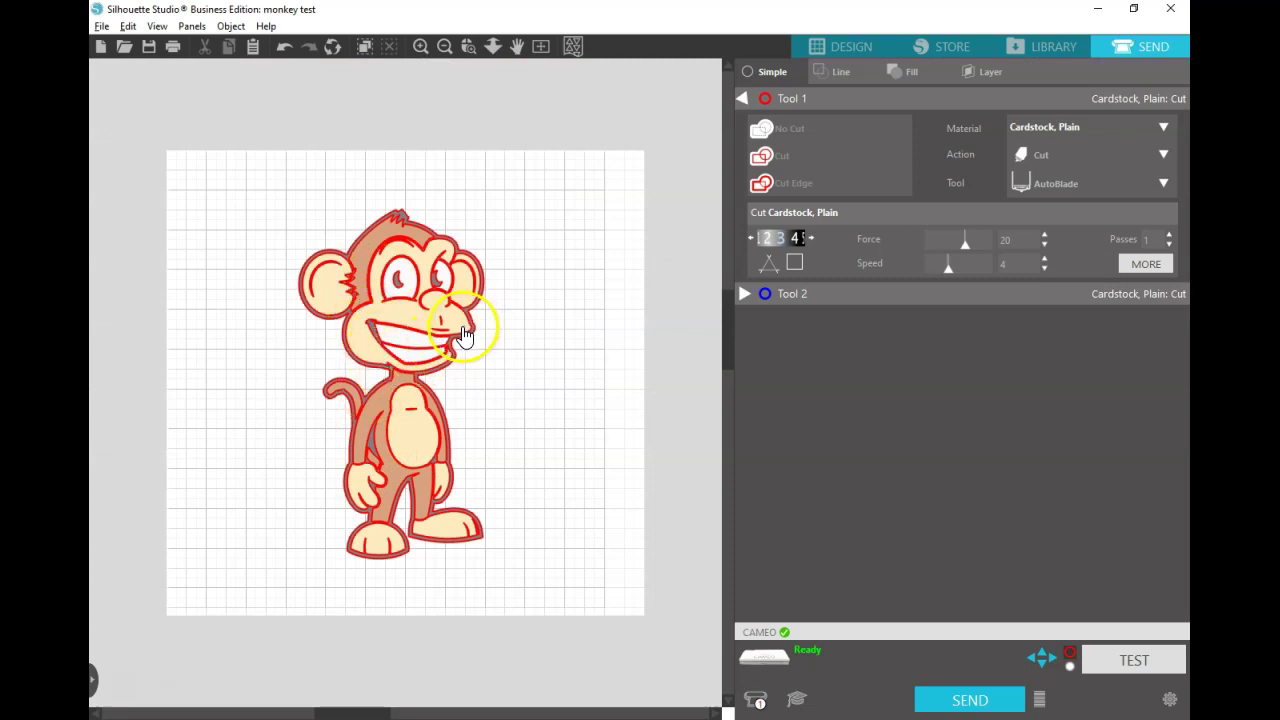
{"action": "left_click", "coordinate": [468, 46]}
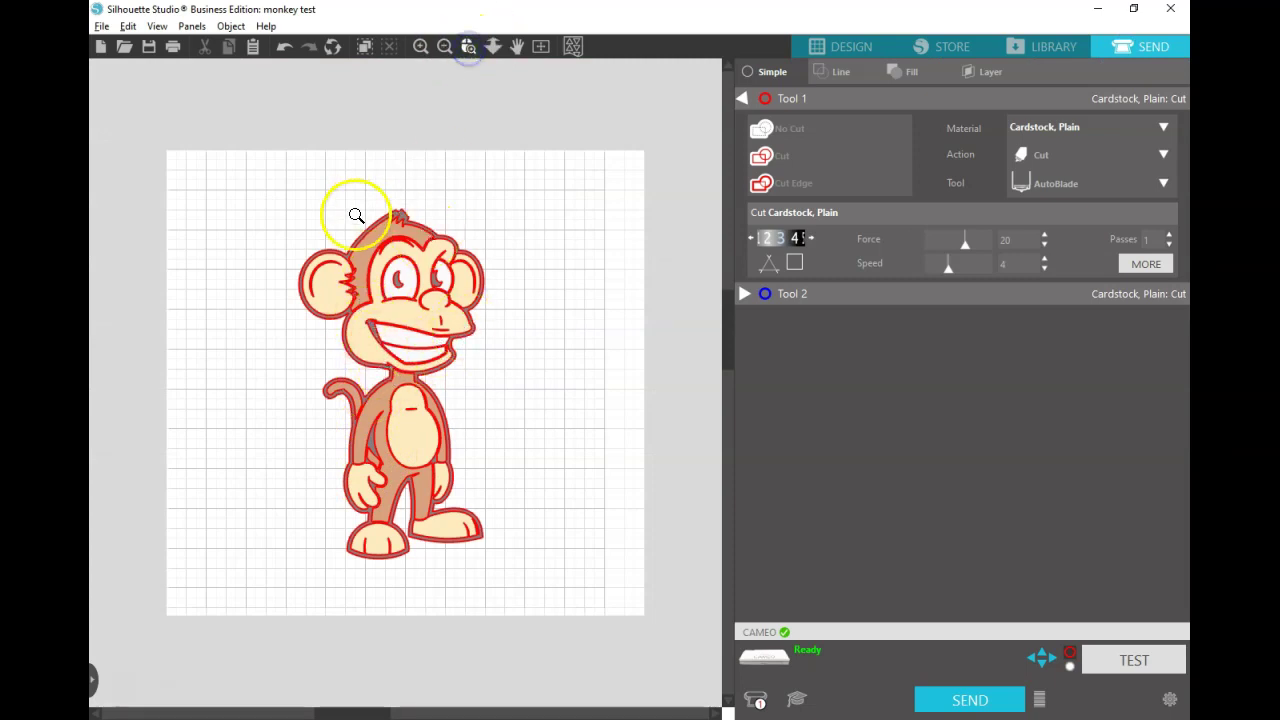
{"action": "left_click_drag", "start_coordinate": [356, 215], "coordinate": [509, 391]}
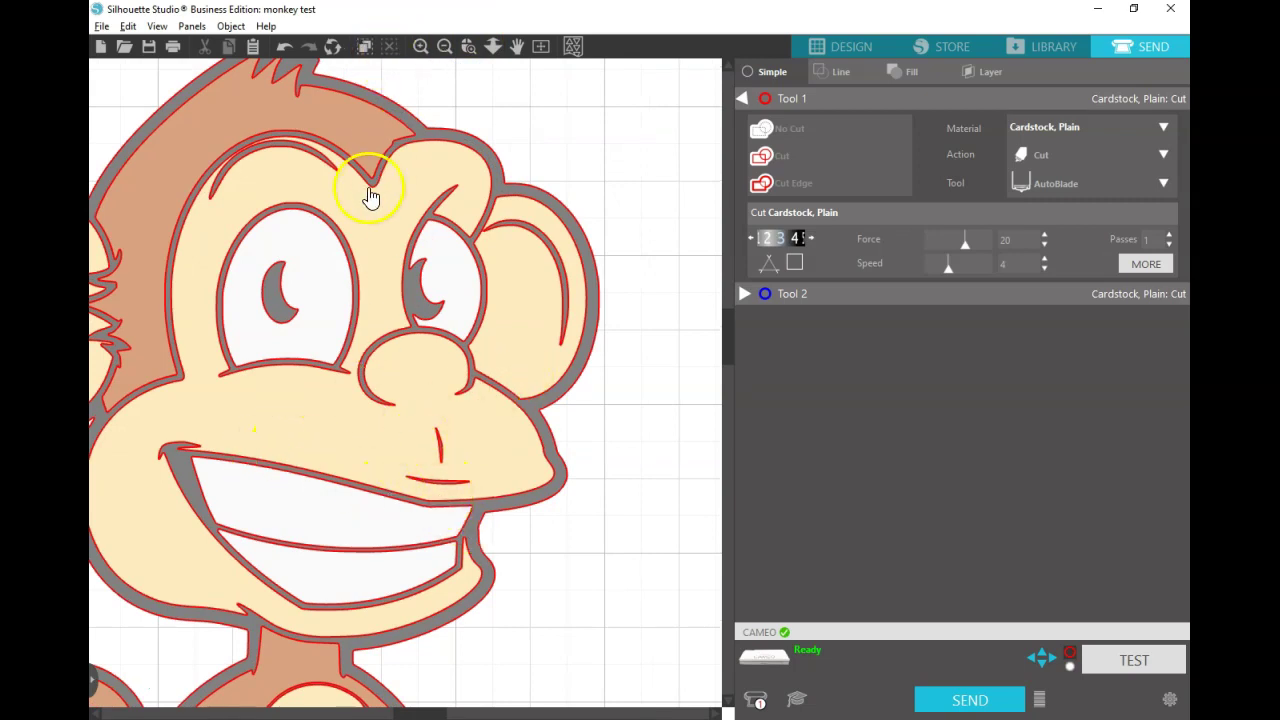
{"action": "scroll", "coordinate": [380, 209], "scroll_direction": "down", "scroll_amount": 3}
{"action": "scroll", "coordinate": [380, 209], "scroll_direction": "down", "scroll_amount": 3}
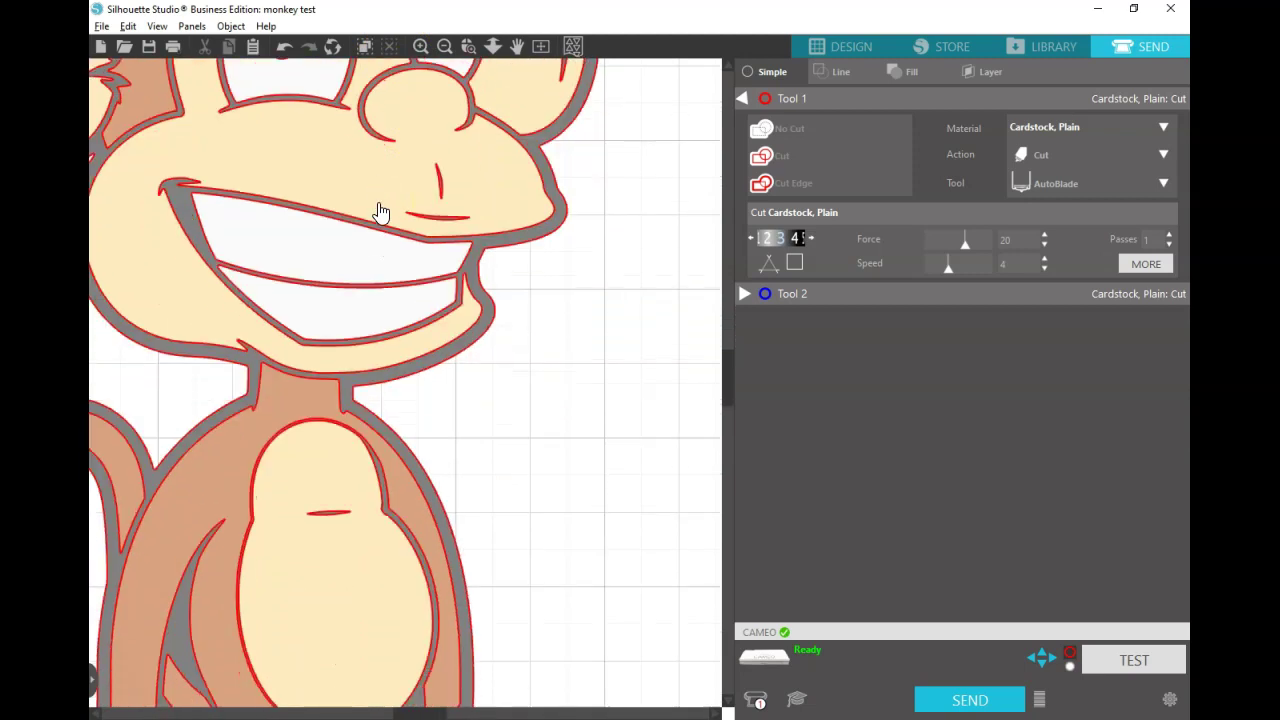
{"action": "left_click", "coordinate": [448, 49]}
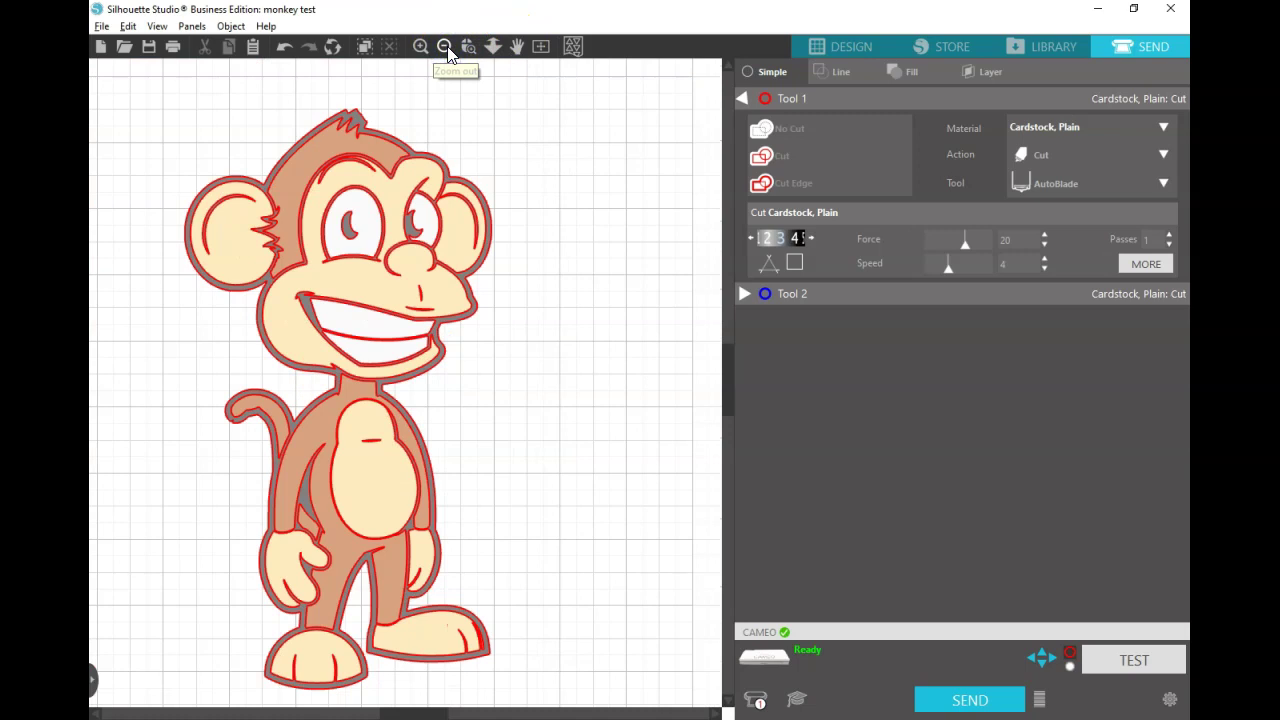
{"action": "left_click", "coordinate": [446, 48]}
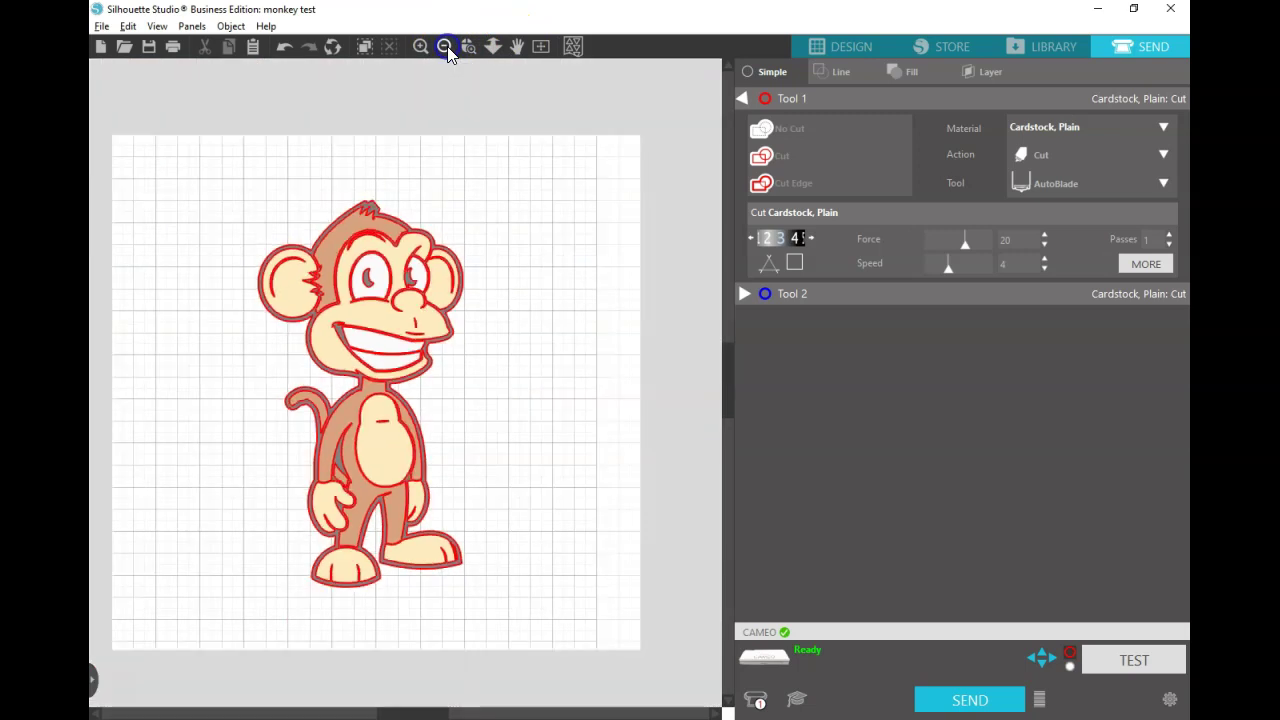
- Switch Silhouette Studio back to the Design workspace
{"action": "left_click", "coordinate": [826, 48]}
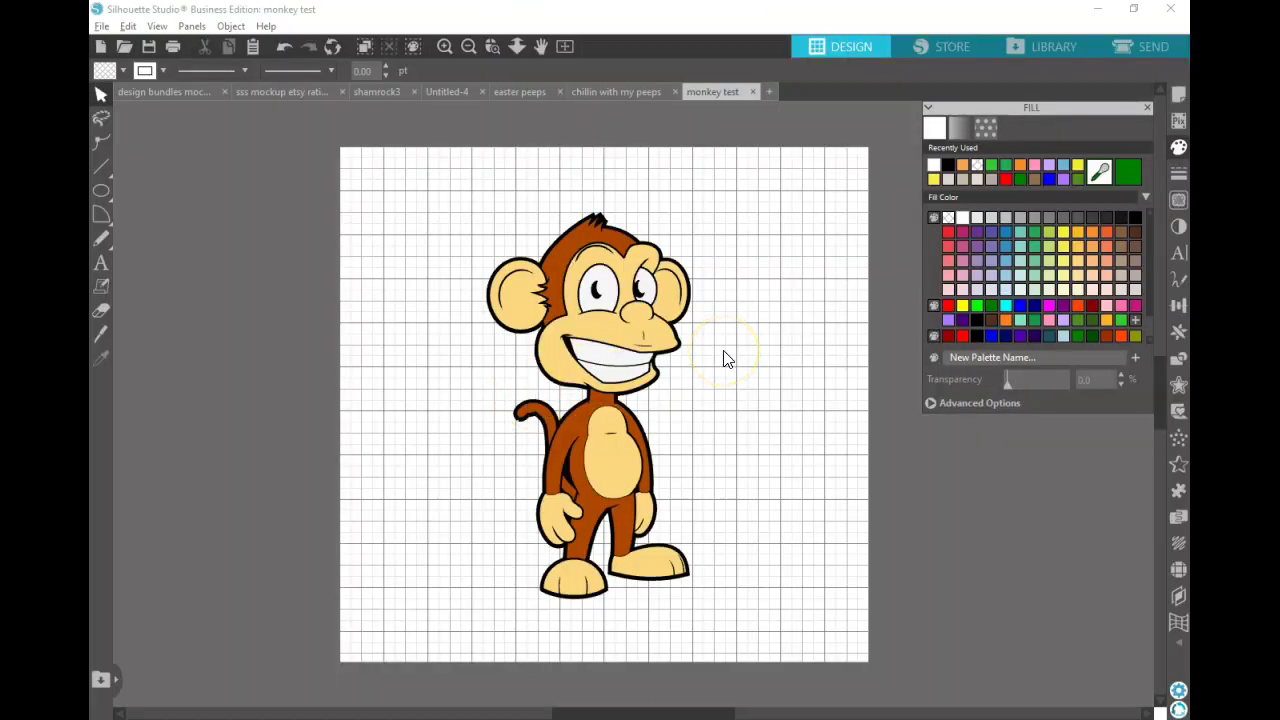